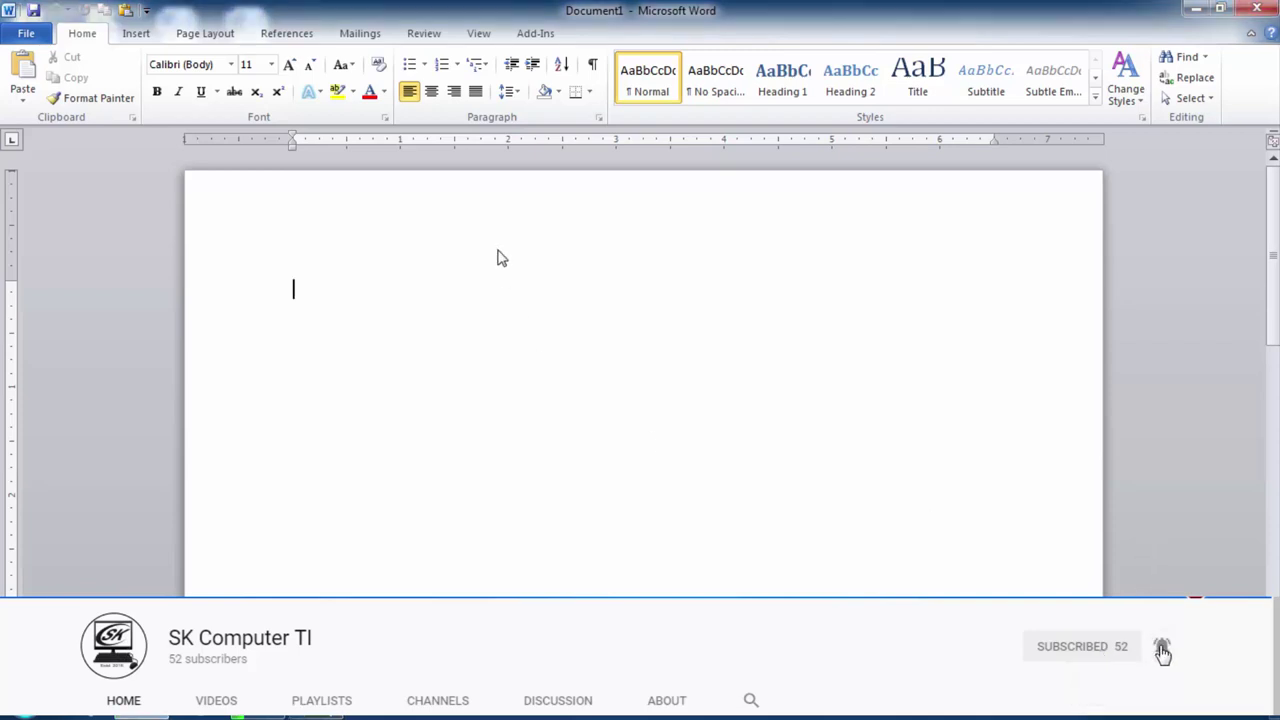
Dismiss the colour-scheme prompt and bring up Page Setup's Custom Margins settings
scroll(497, 252, down, 2)
scroll(497, 252, up, 2)
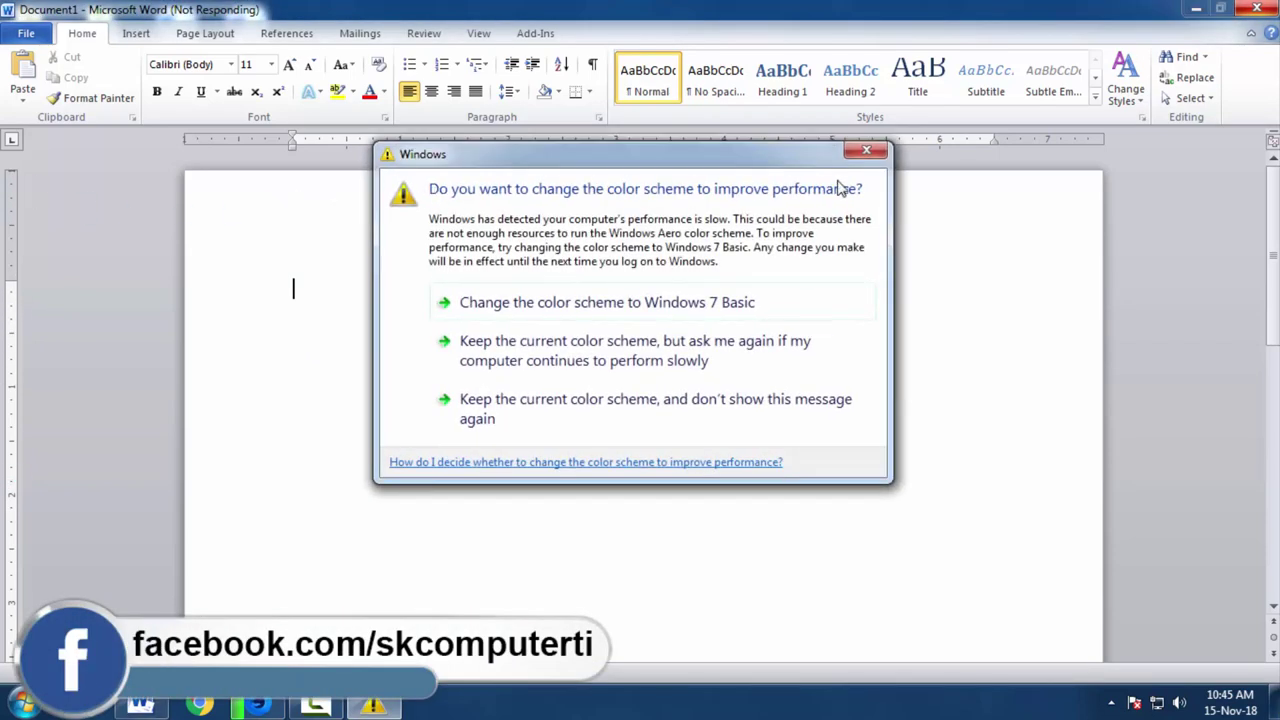
click(866, 150)
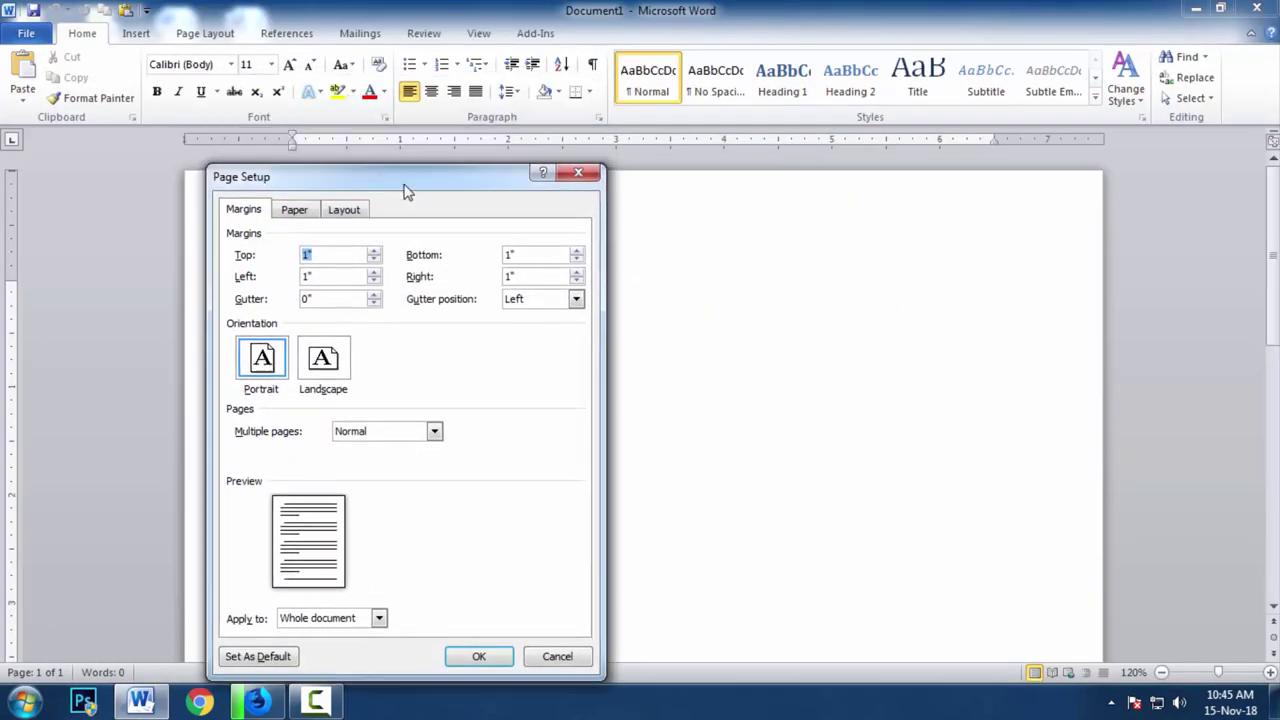
click(578, 172)
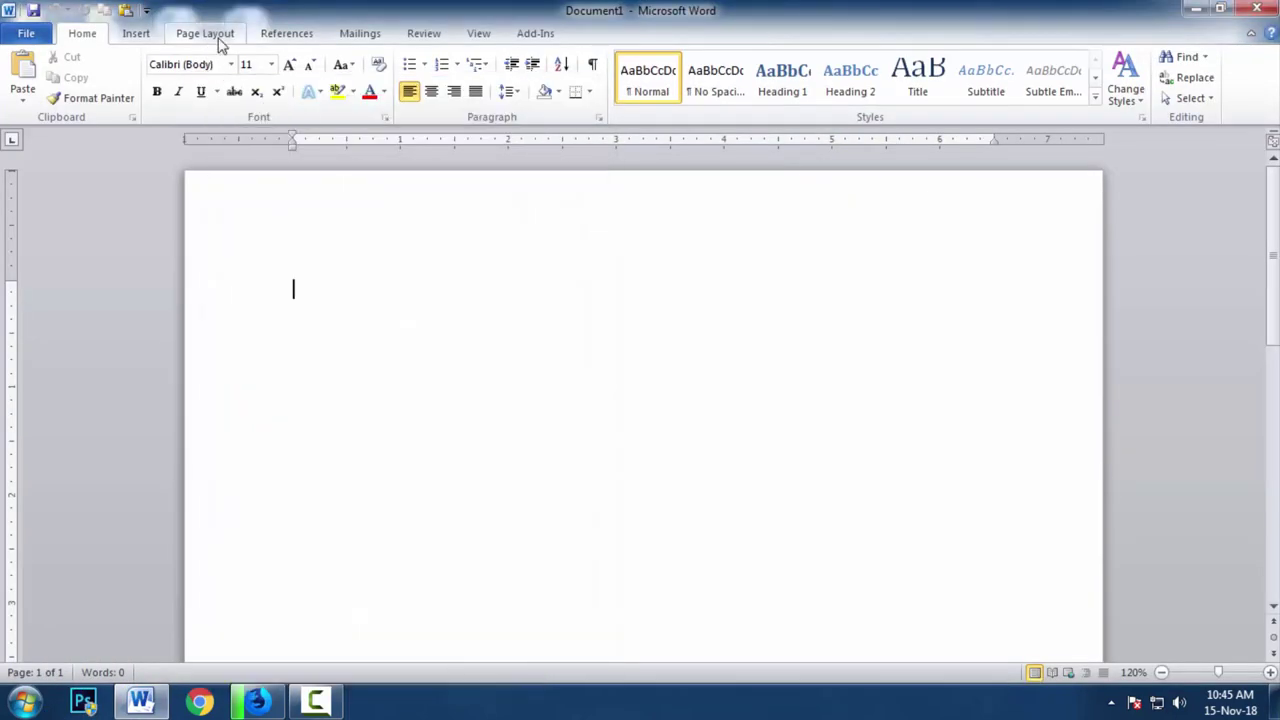
click(220, 42)
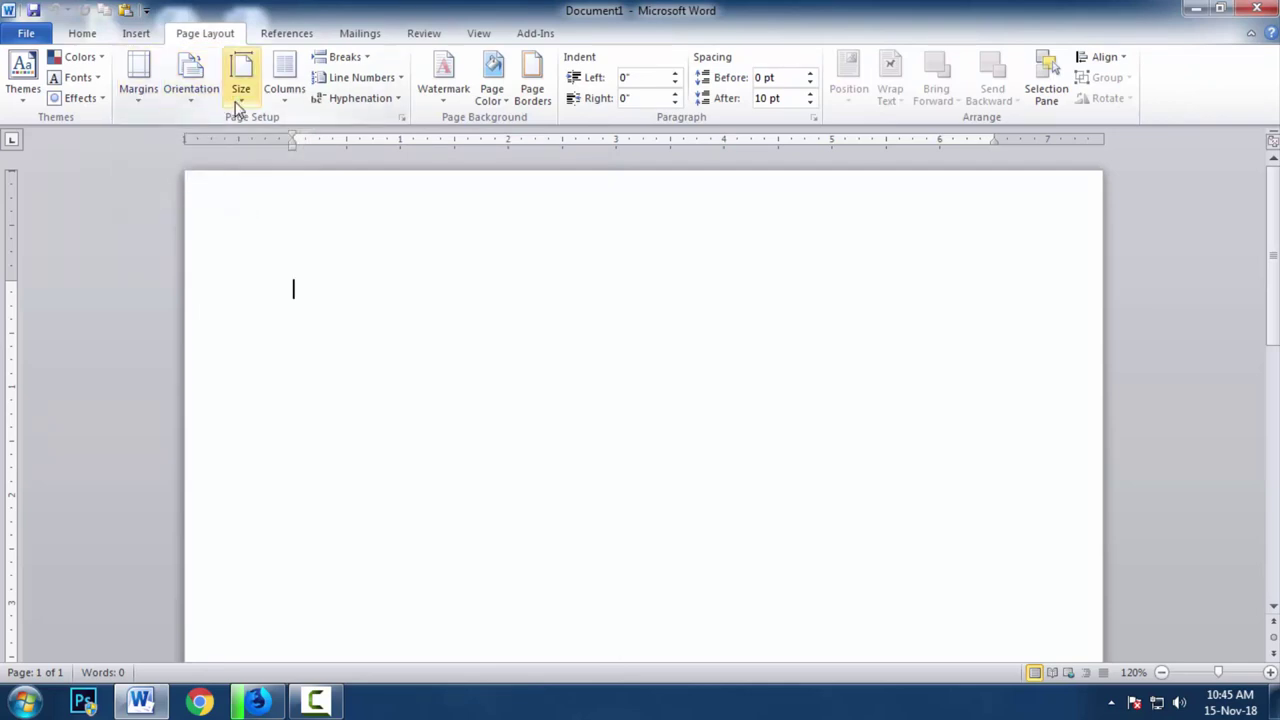
click(148, 105)
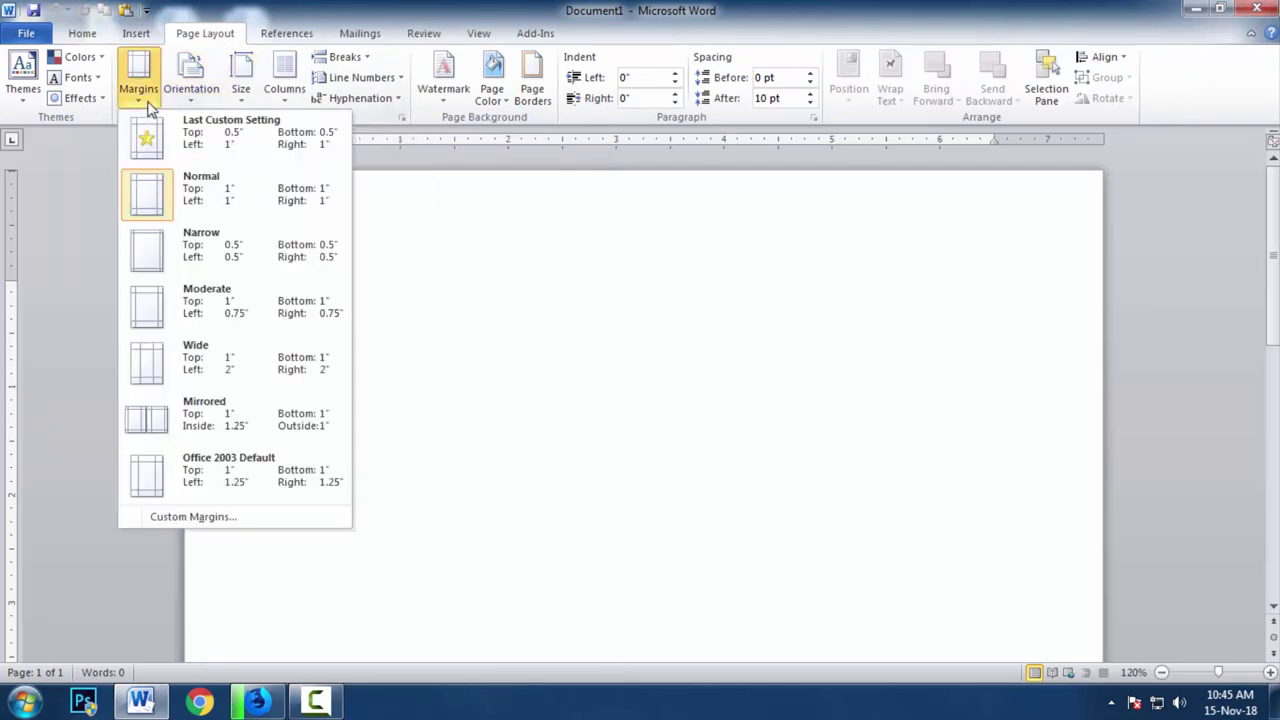
click(197, 519)
mouse_move(400, 183)
mouse_down()
mouse_move(492, 137)
mouse_move(477, 89)
mouse_up()
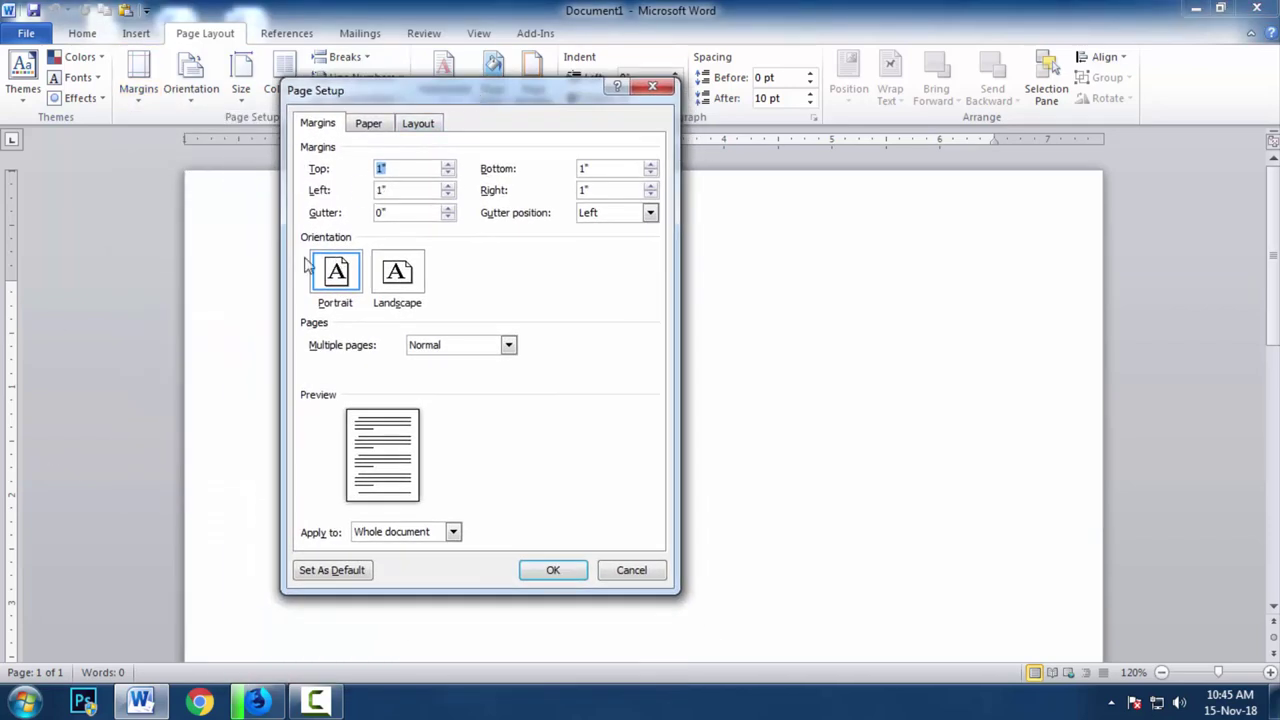
Switch the page to Landscape with a 0.5" top margin and 0.6" bottom margin
click(403, 285)
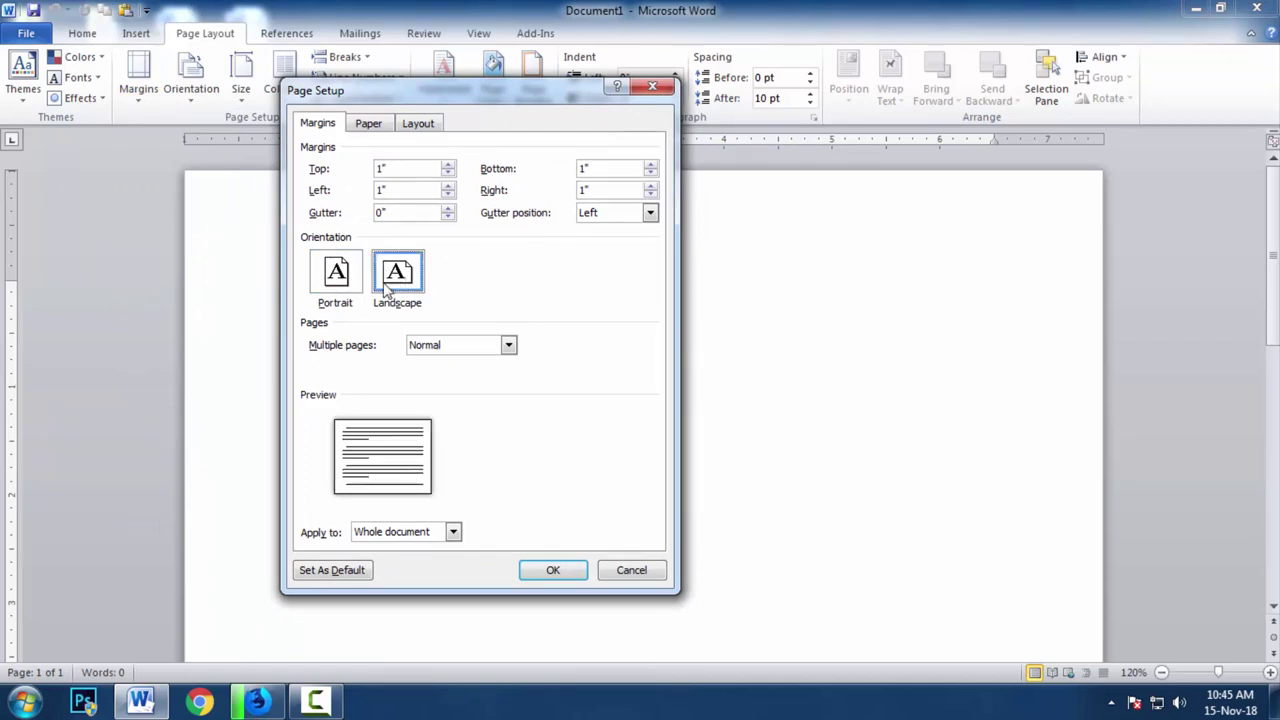
click(451, 174)
click(451, 174)
click(451, 174)
click(451, 174)
click(451, 174)
click(451, 174)
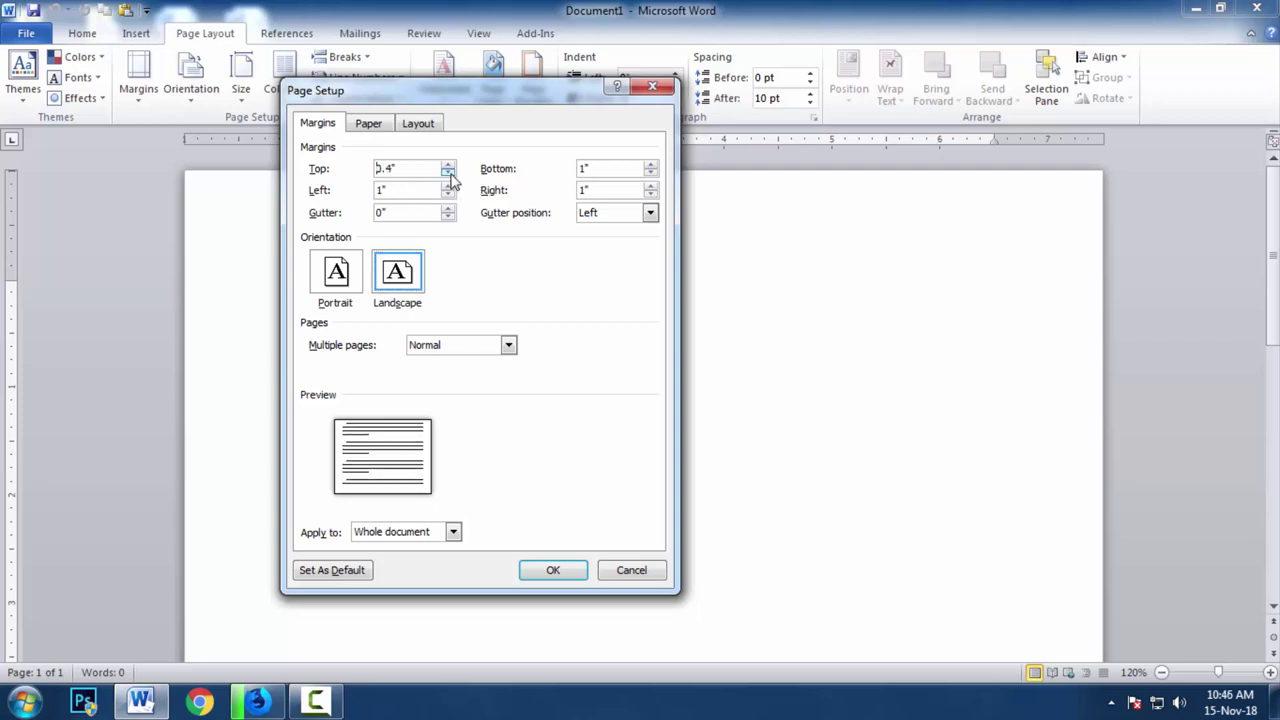
click(449, 165)
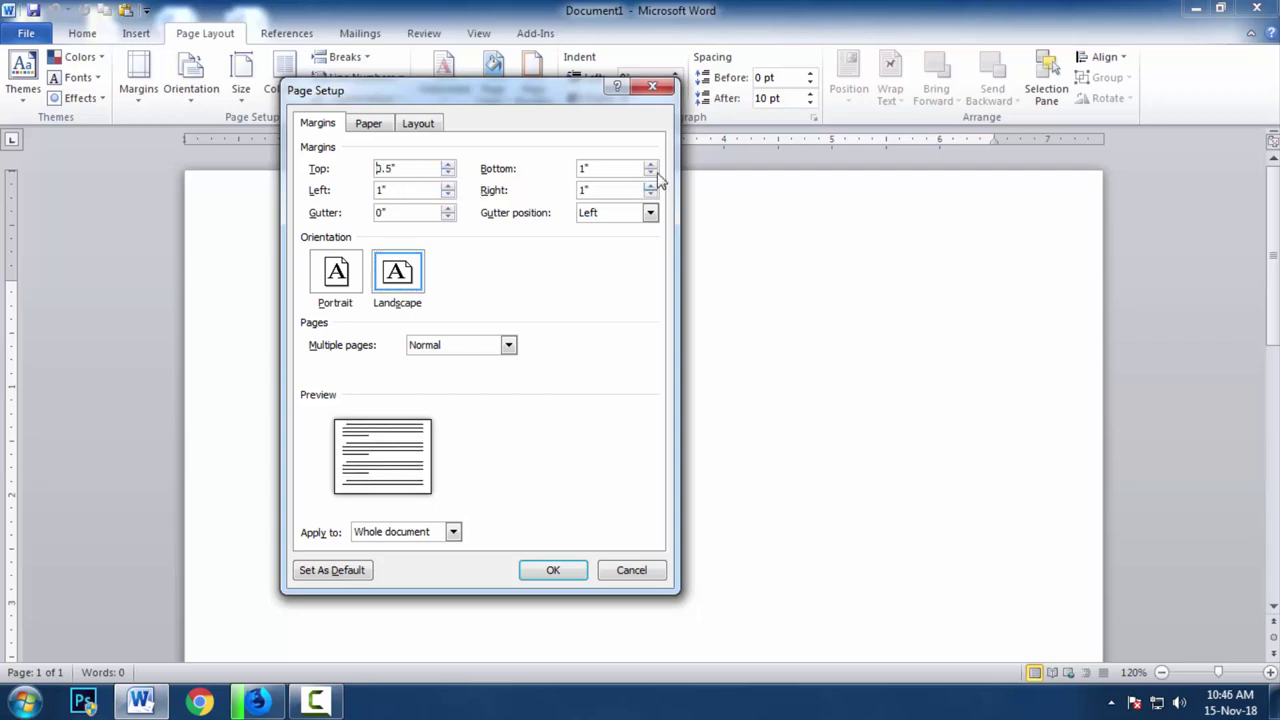
click(650, 174)
click(650, 174)
click(650, 174)
click(650, 174)
click(418, 124)
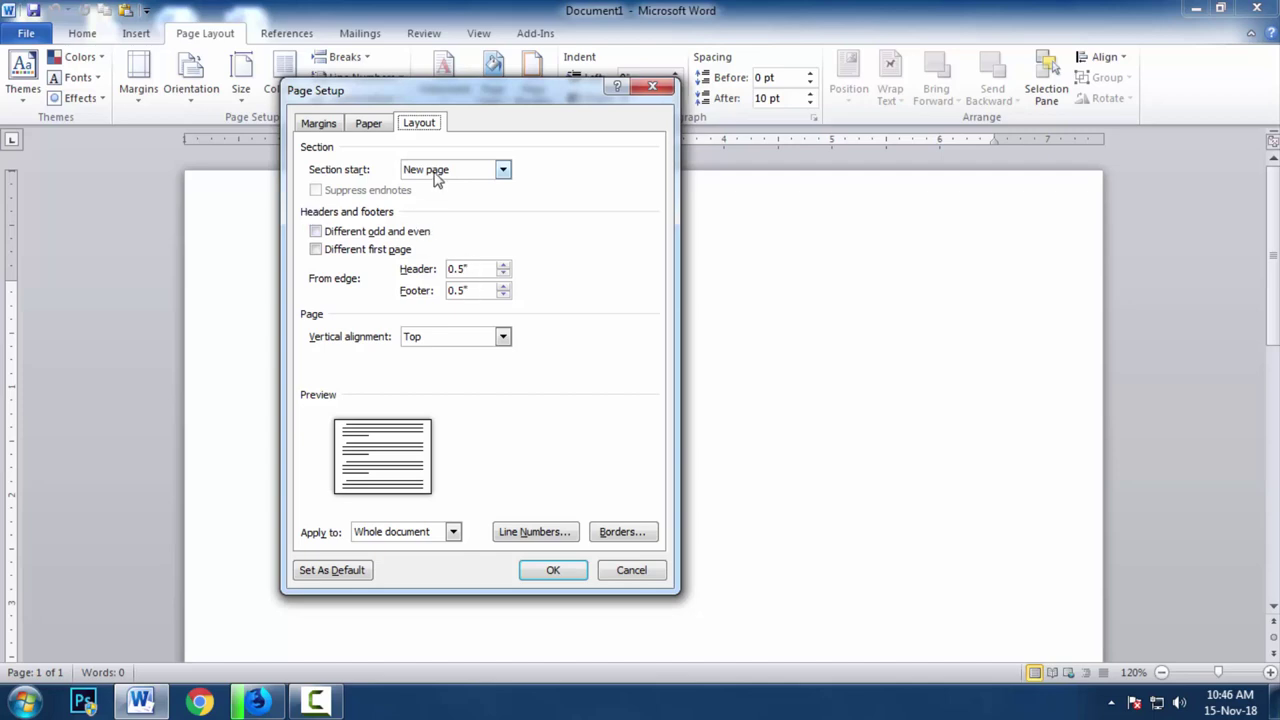
Choose A4, then a Custom 11.69" × 8.27" paper size, and apply the page settings
click(370, 126)
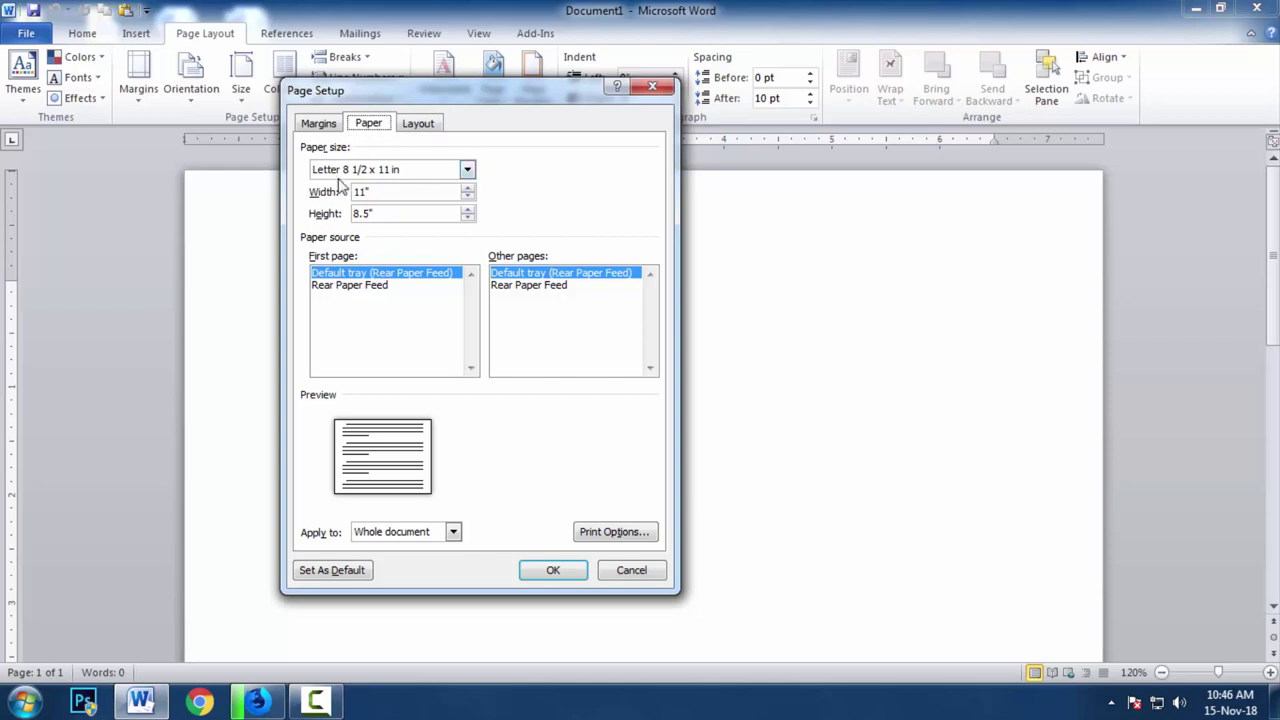
click(365, 170)
scroll(362, 205, down, 2)
scroll(362, 205, up, 1)
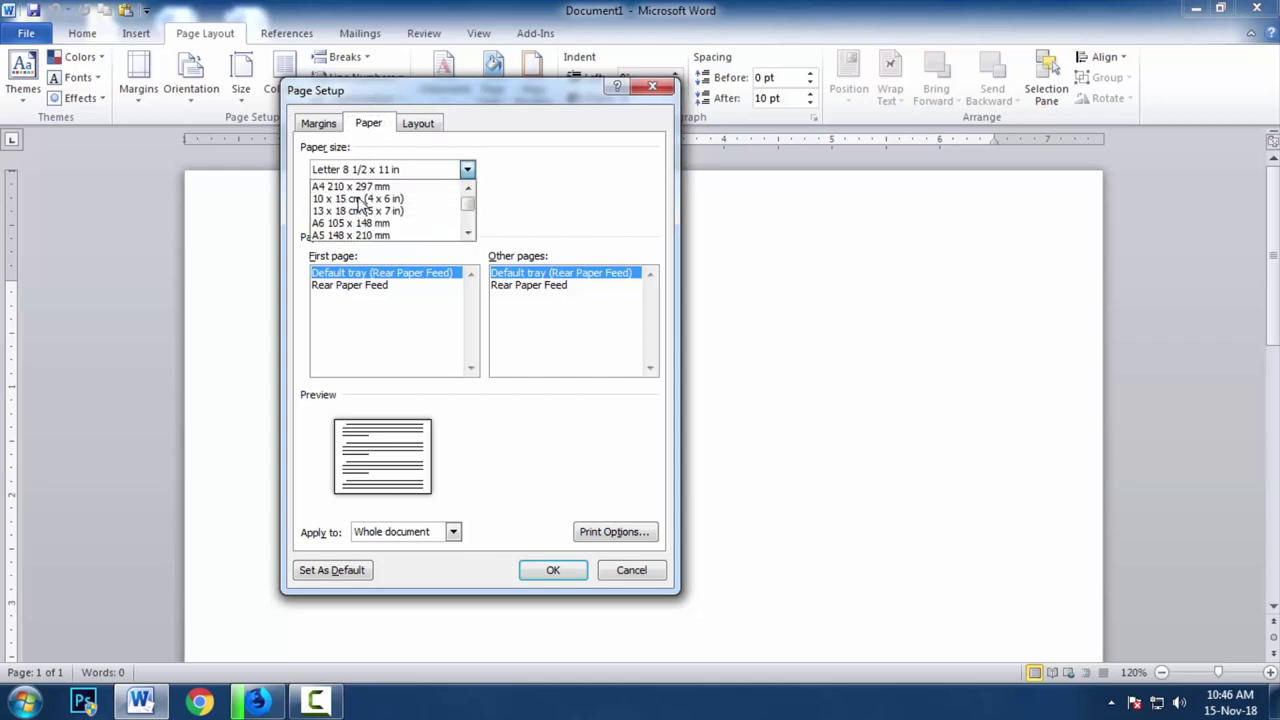
click(350, 188)
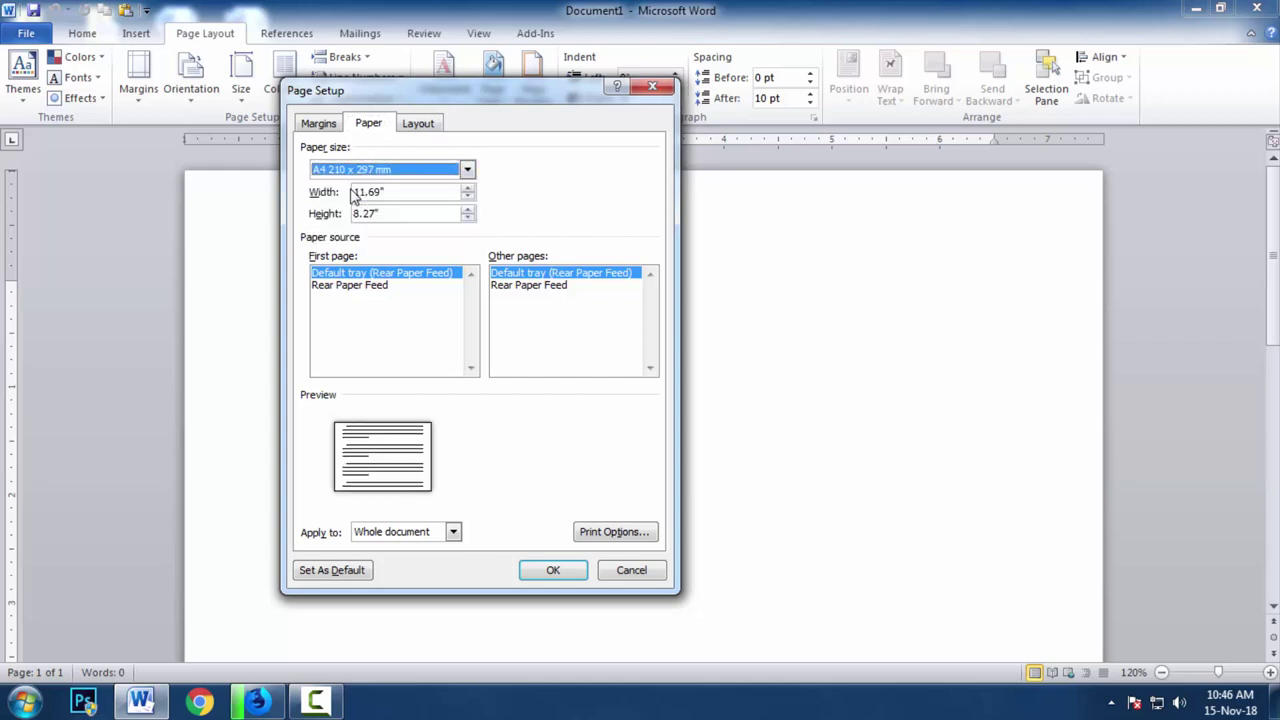
click(378, 176)
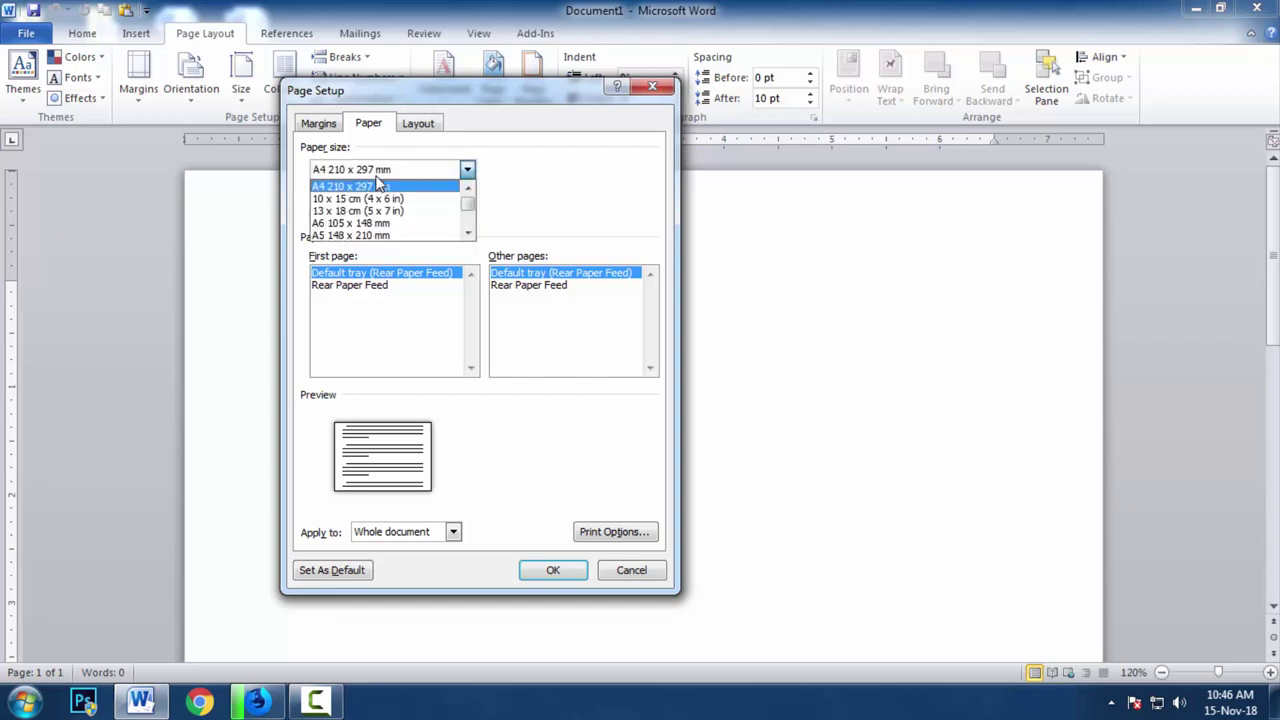
scroll(370, 200, down, 1)
scroll(355, 230, down, 1)
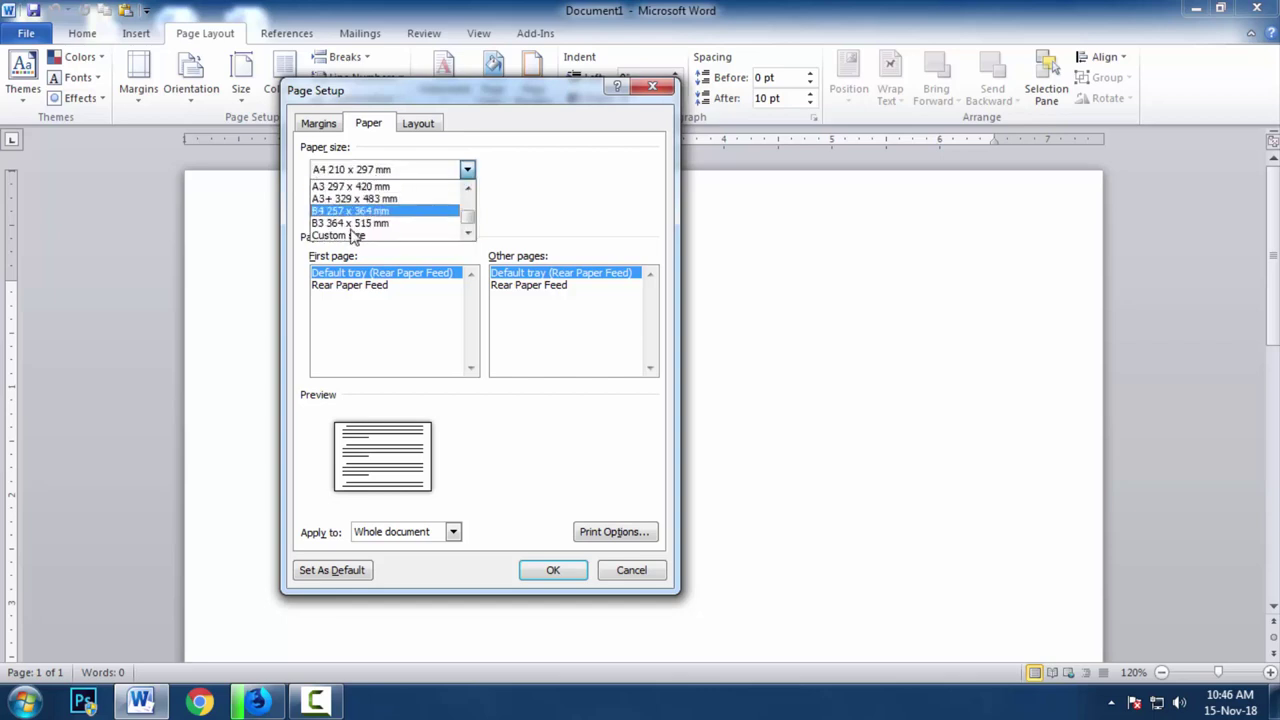
click(350, 235)
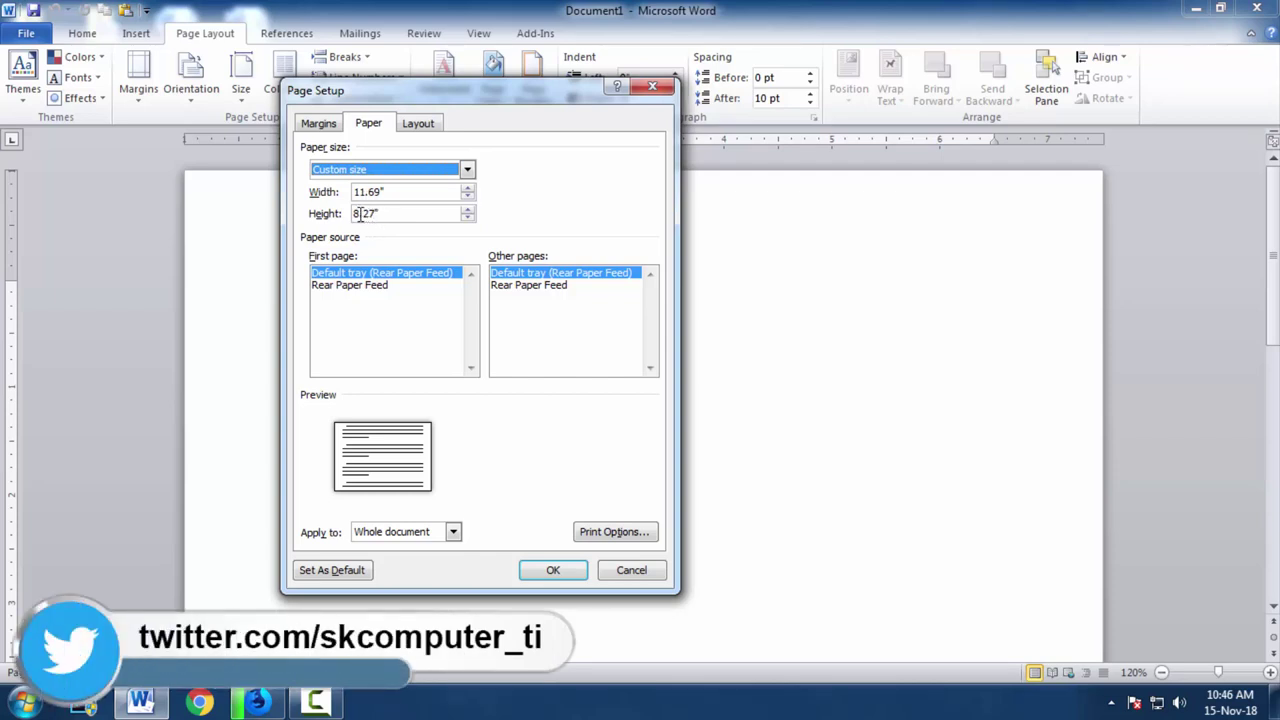
click(553, 572)
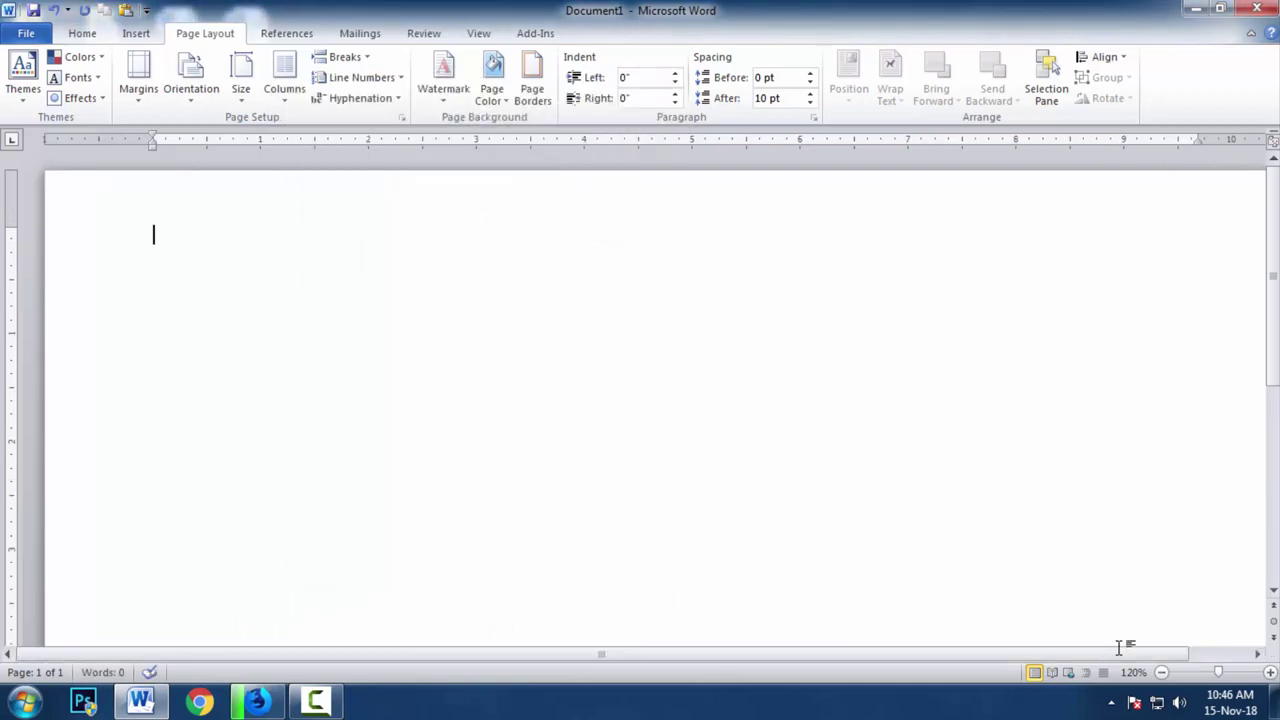
Zoom out to 60% and insert a 3x2 table, with the cursor in its first cell
click(1161, 672)
click(1161, 672)
click(1161, 672)
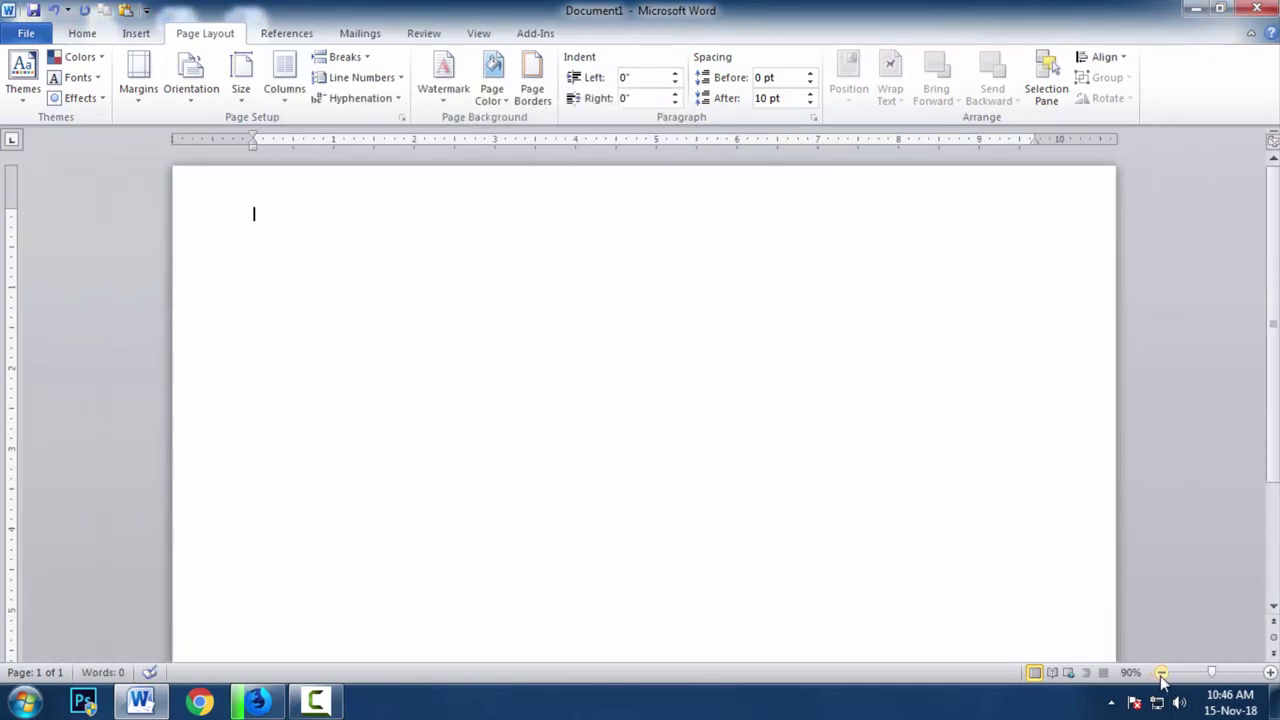
click(1161, 672)
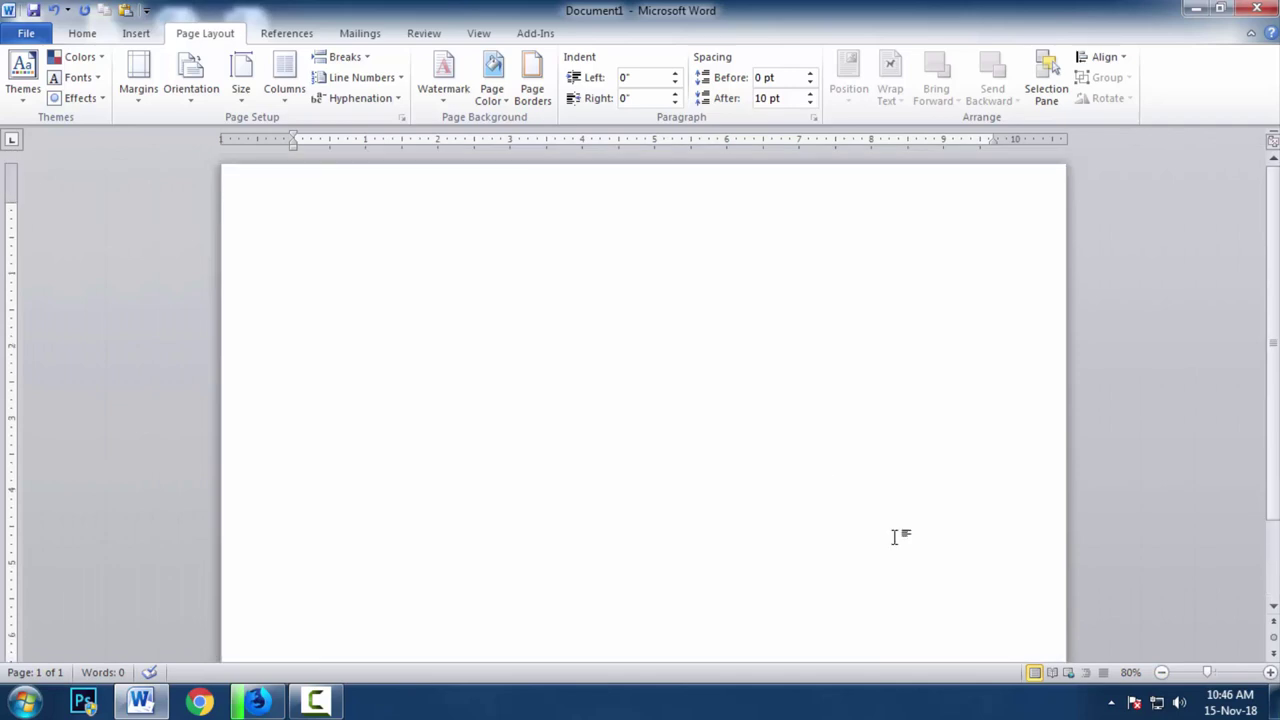
click(1161, 672)
click(1161, 672)
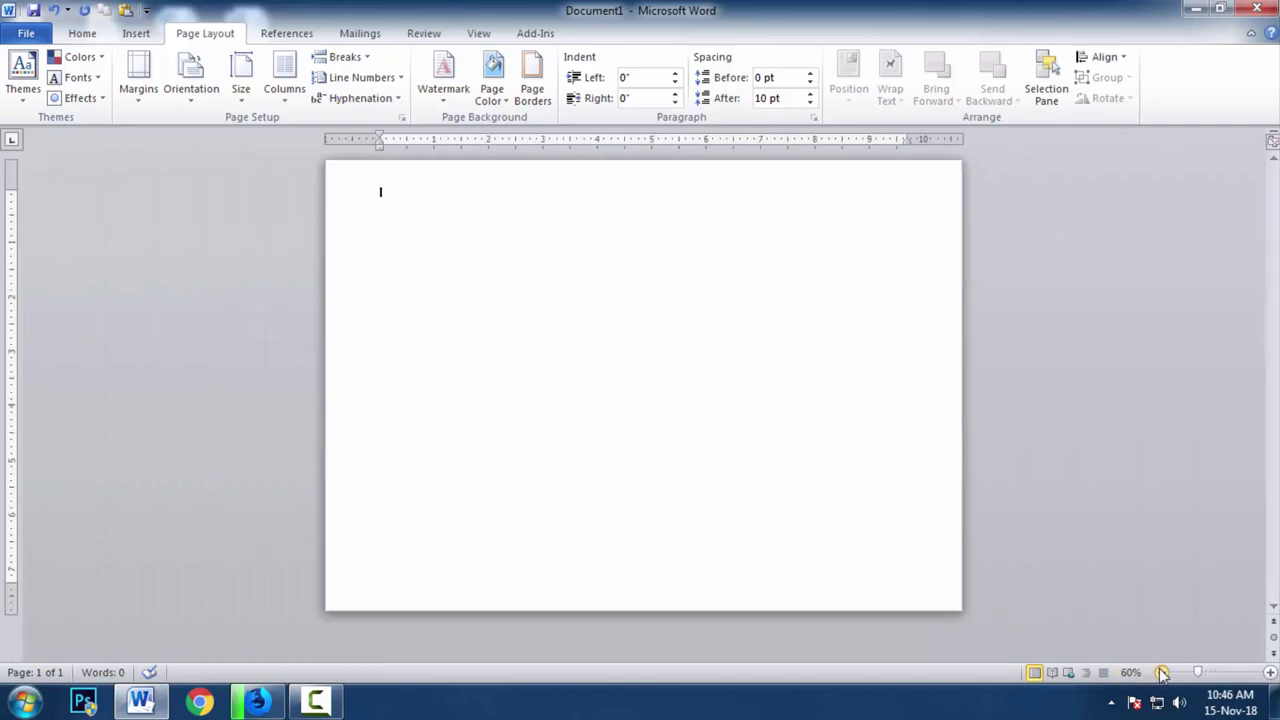
click(130, 34)
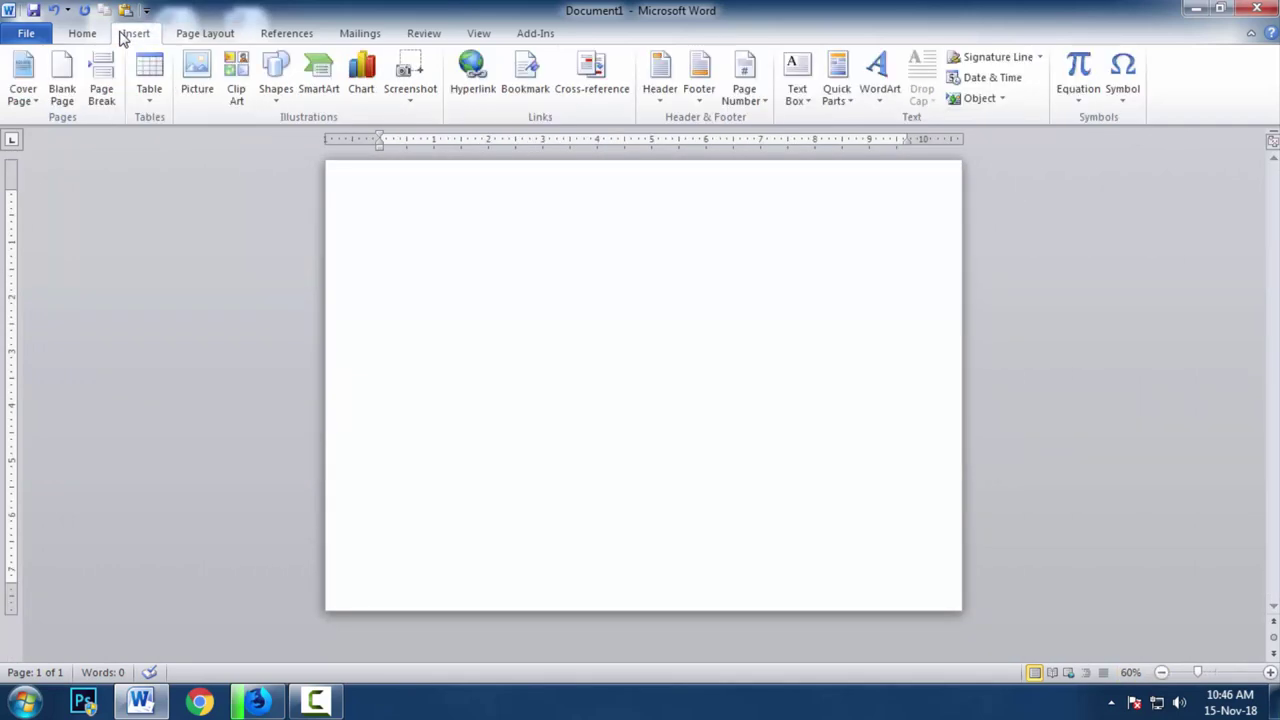
click(145, 110)
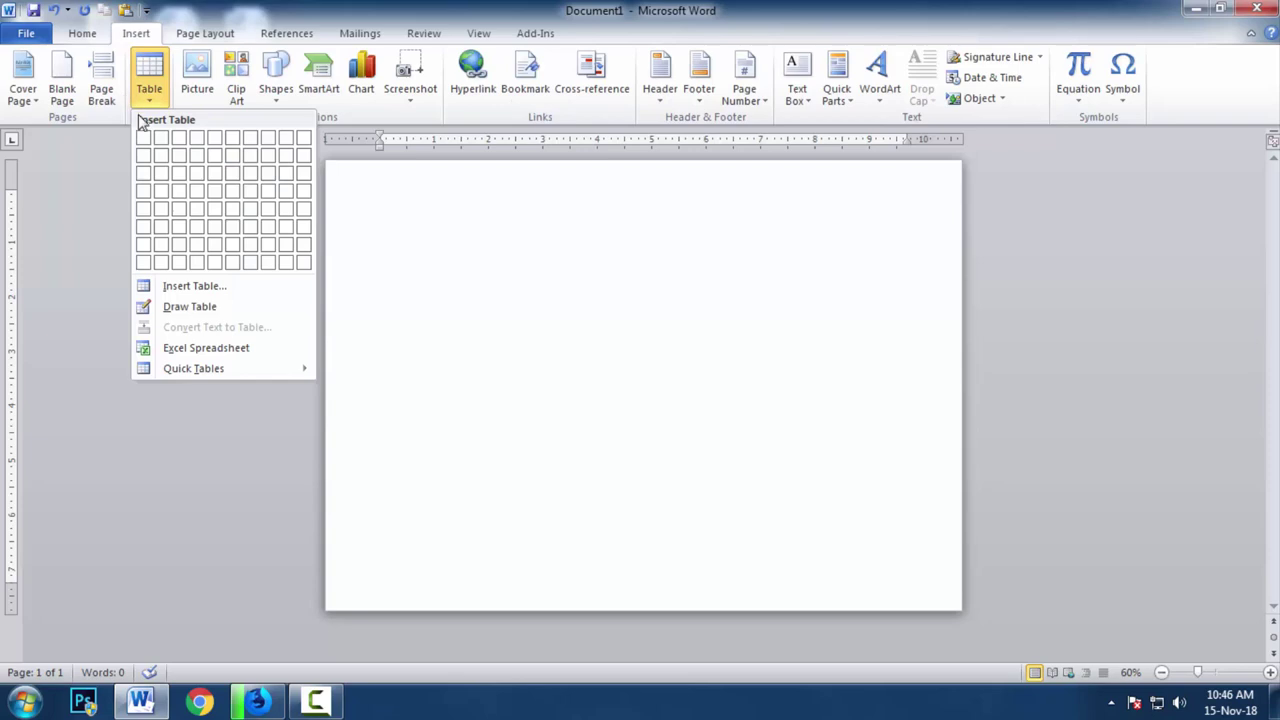
click(181, 160)
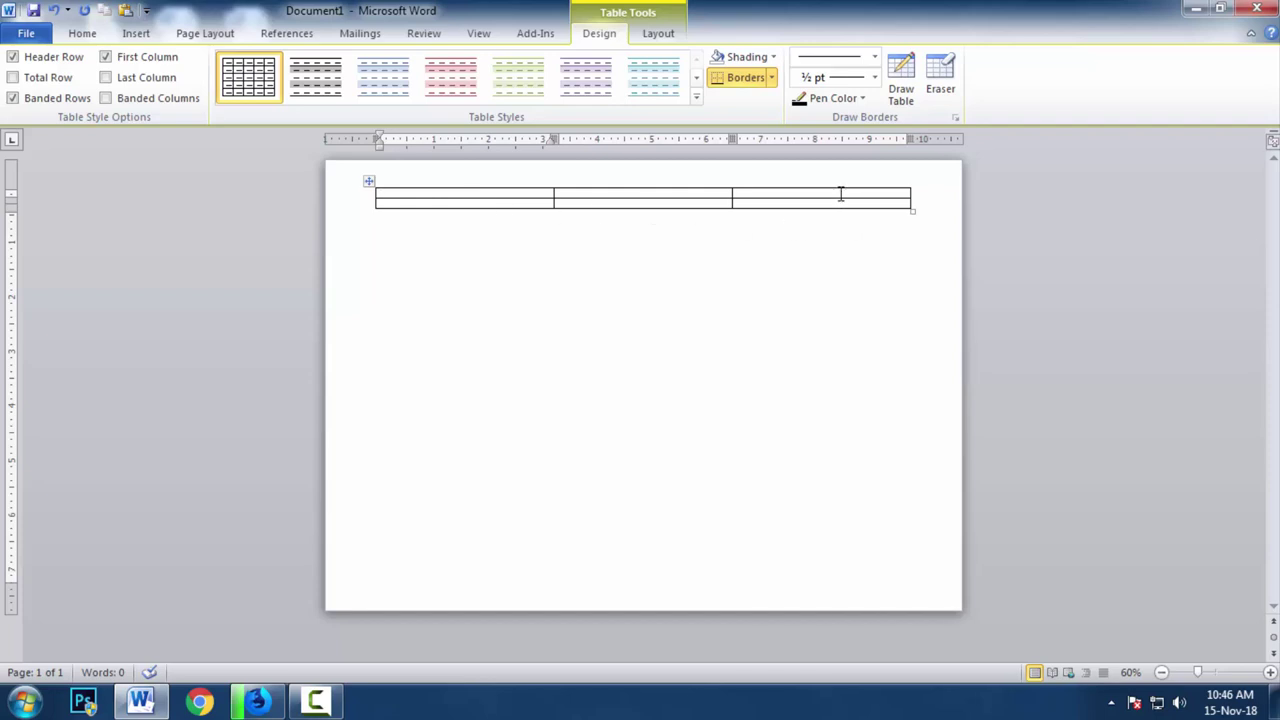
click(798, 200)
click(446, 194)
click(136, 33)
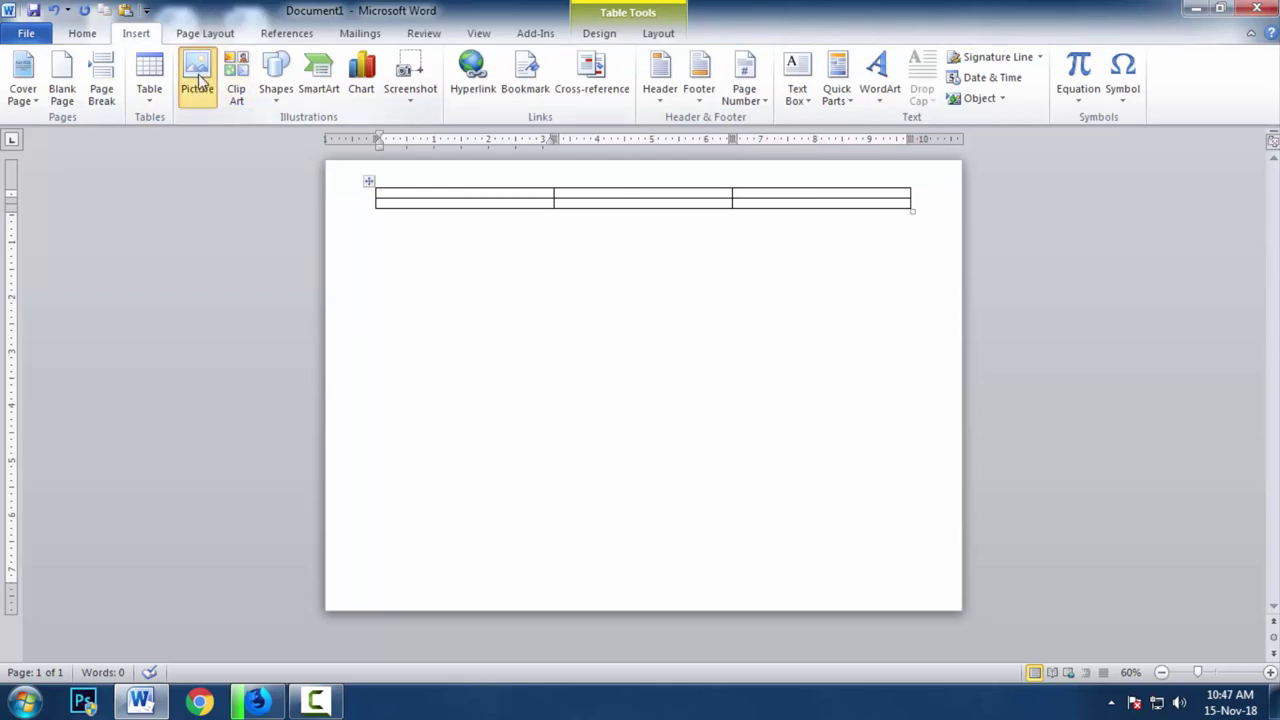
click(199, 85)
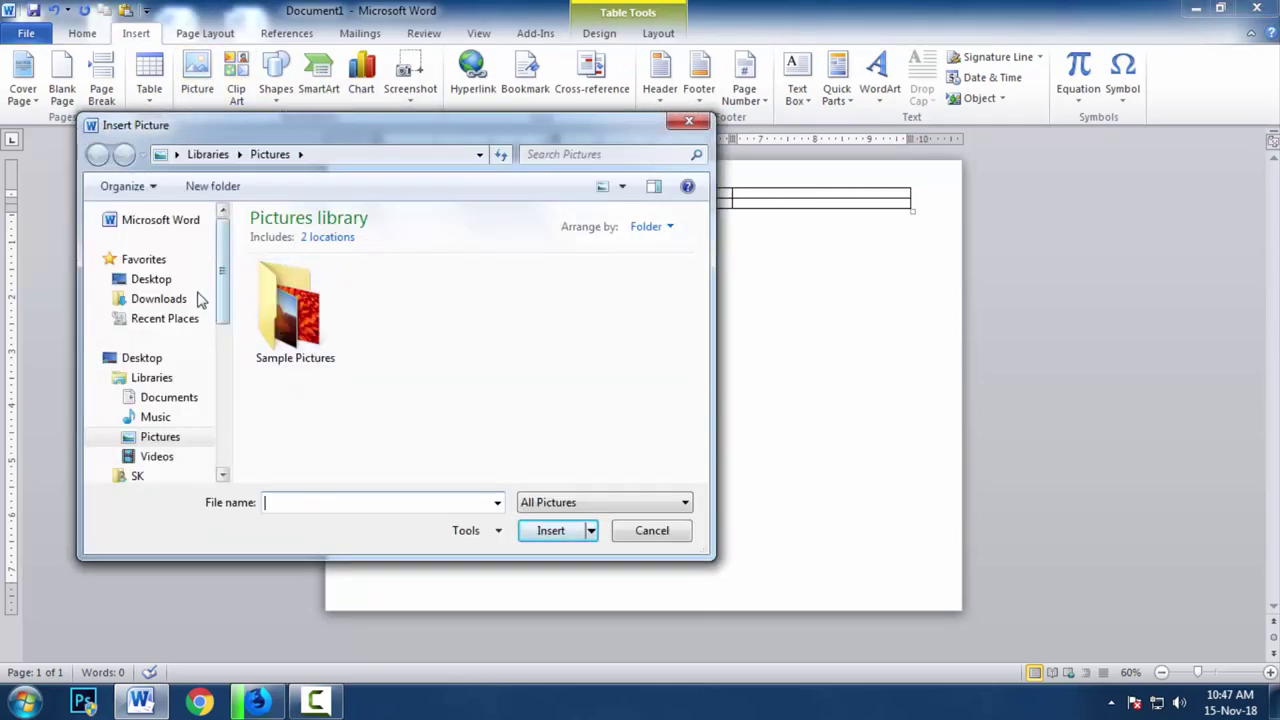
click(185, 280)
scroll(343, 337, down, 5)
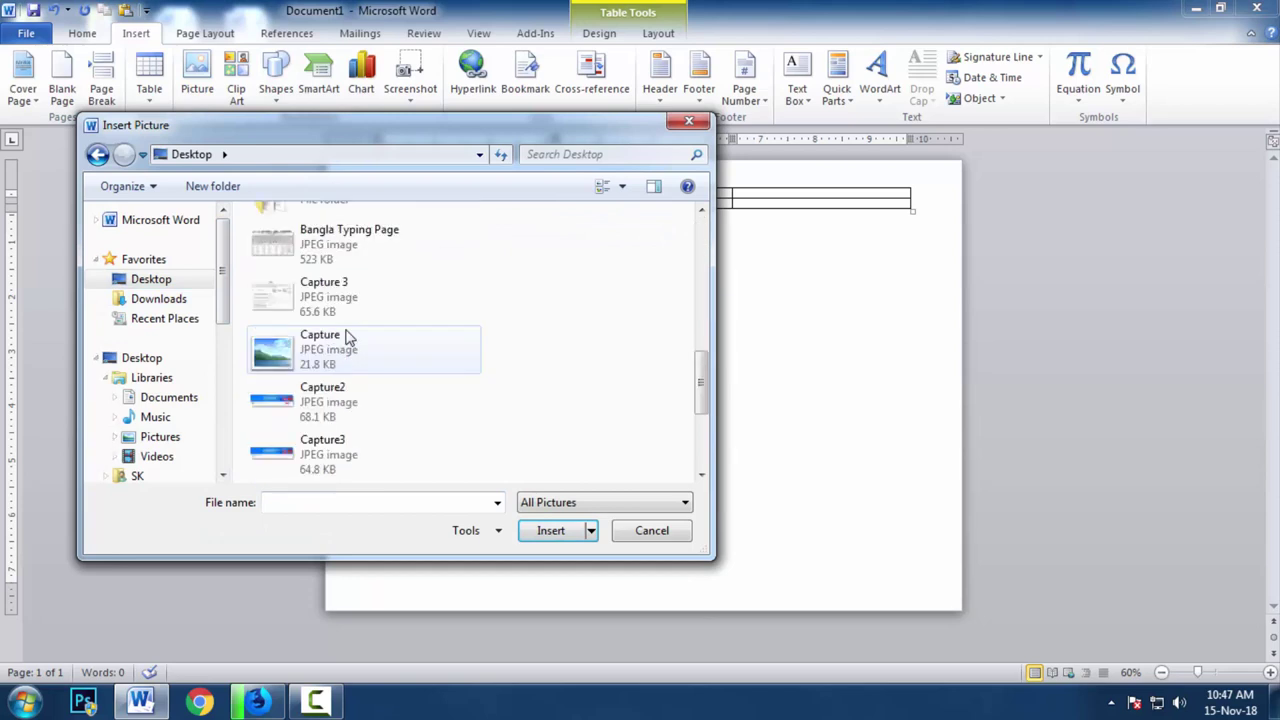
scroll(354, 331, up, 3)
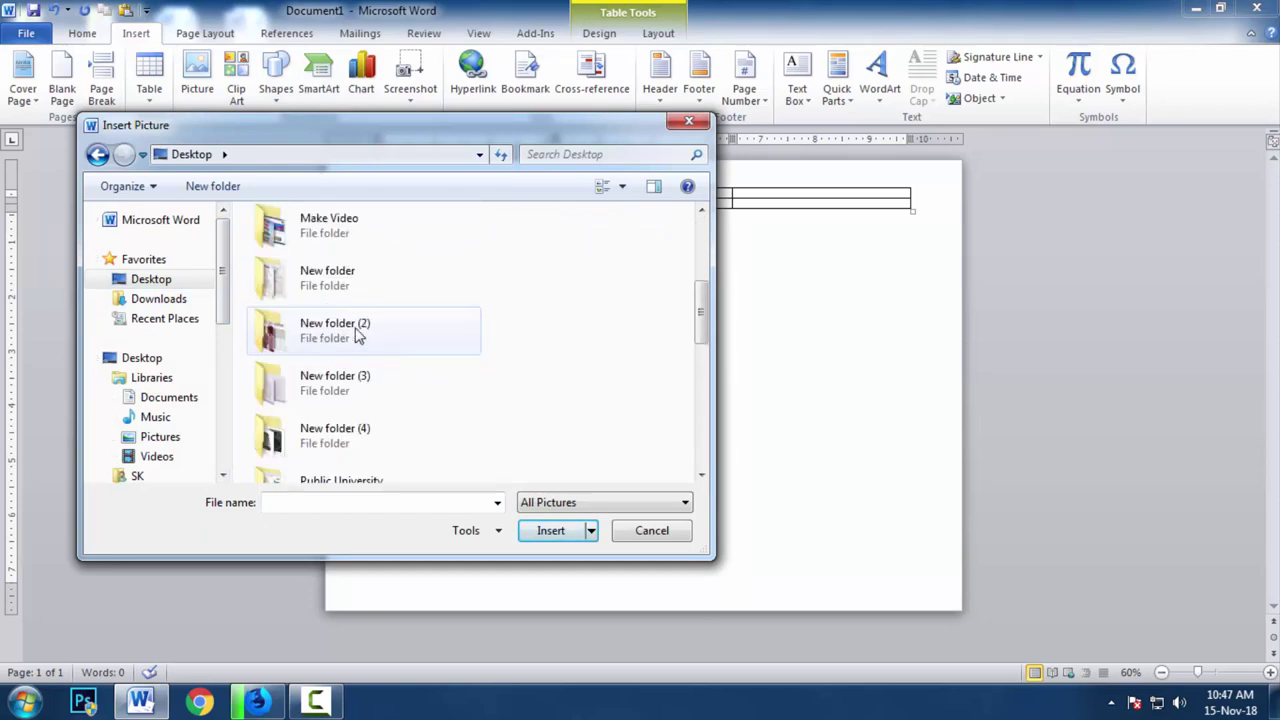
click(345, 455)
click(571, 530)
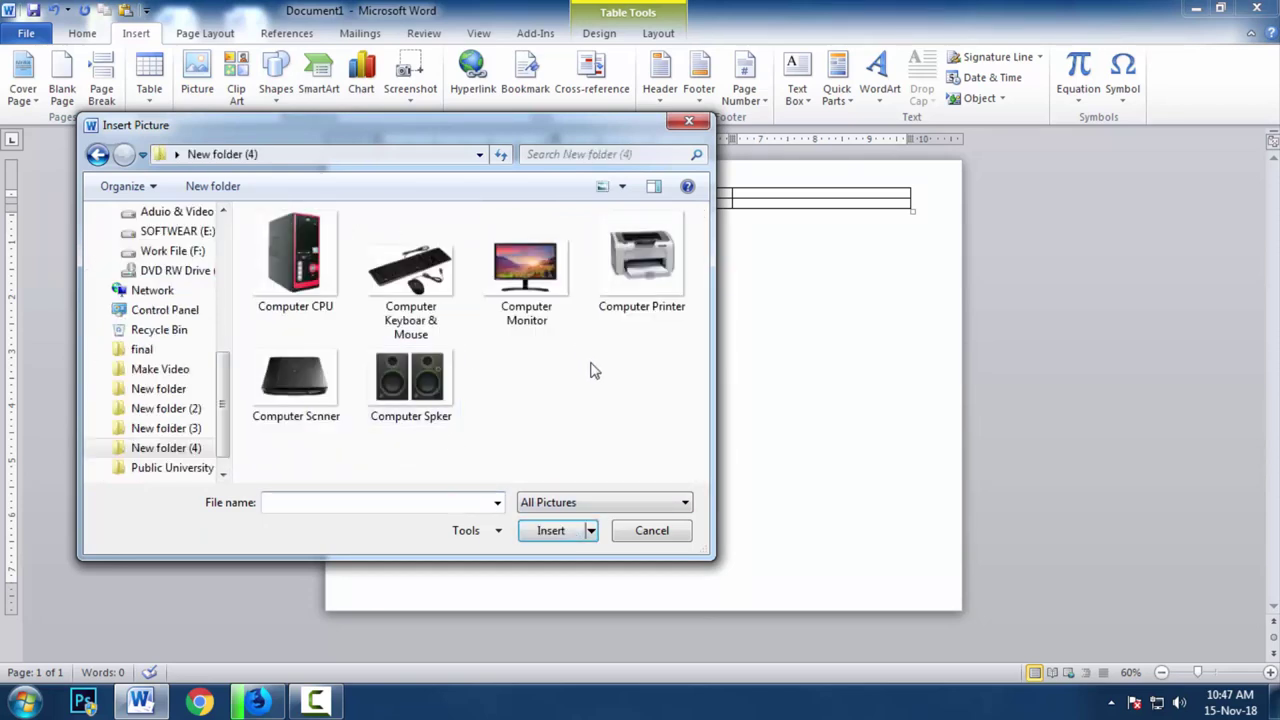
drag(605, 385, 391, 303)
click(583, 392)
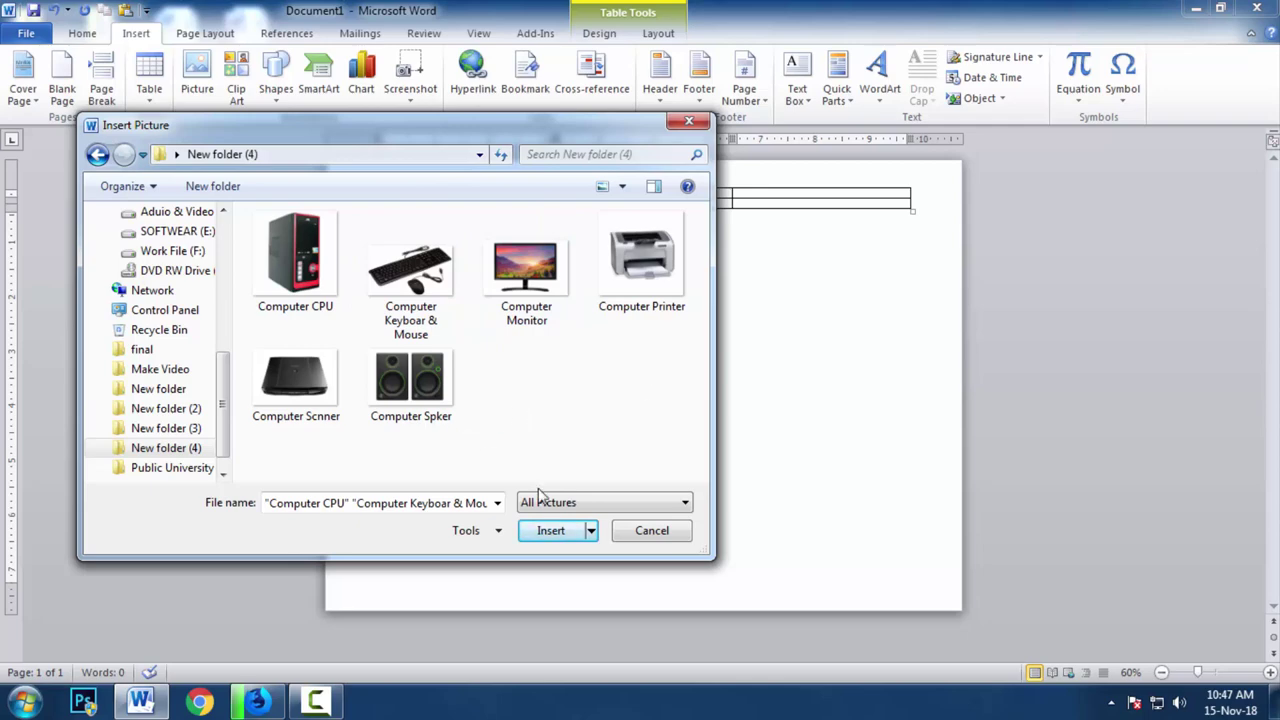
click(675, 538)
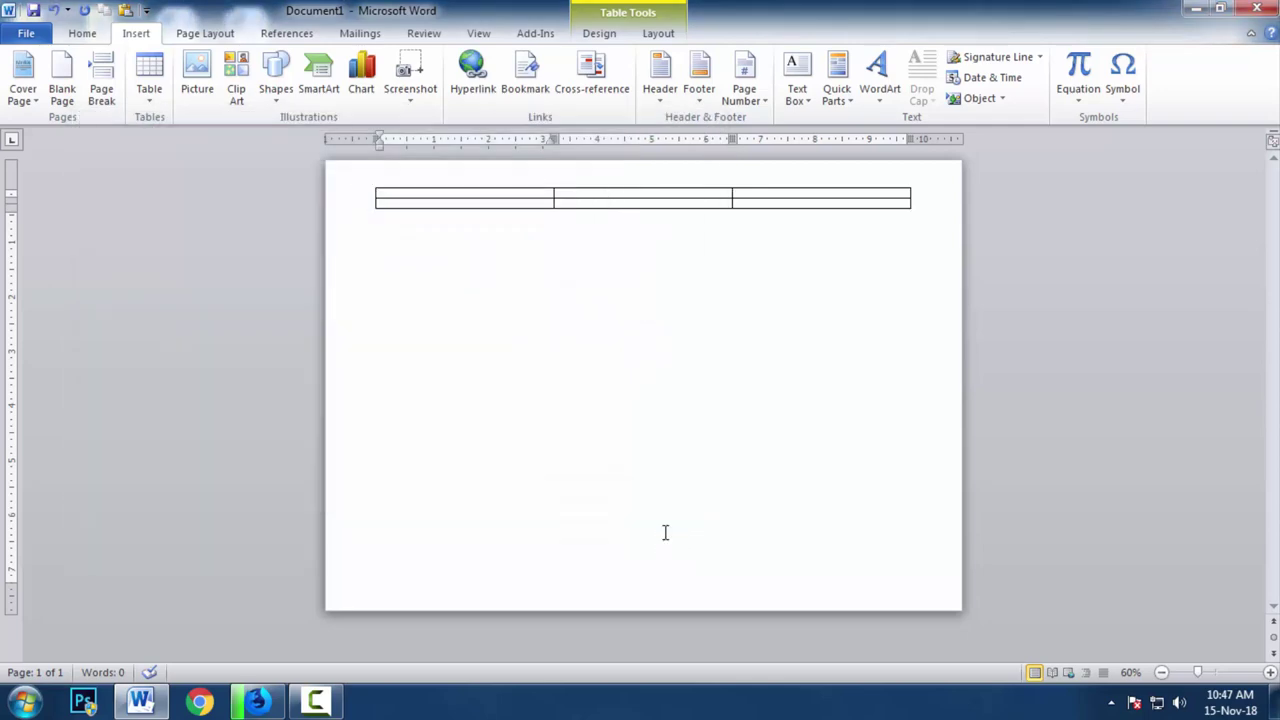
Type CPU, Monitor and Keyboard & Mouse into the first row's three cells
double_click(474, 197)
click(477, 201)
text(P)
text(U)
key(Tab)
text(Mo)
key(BackSpace)
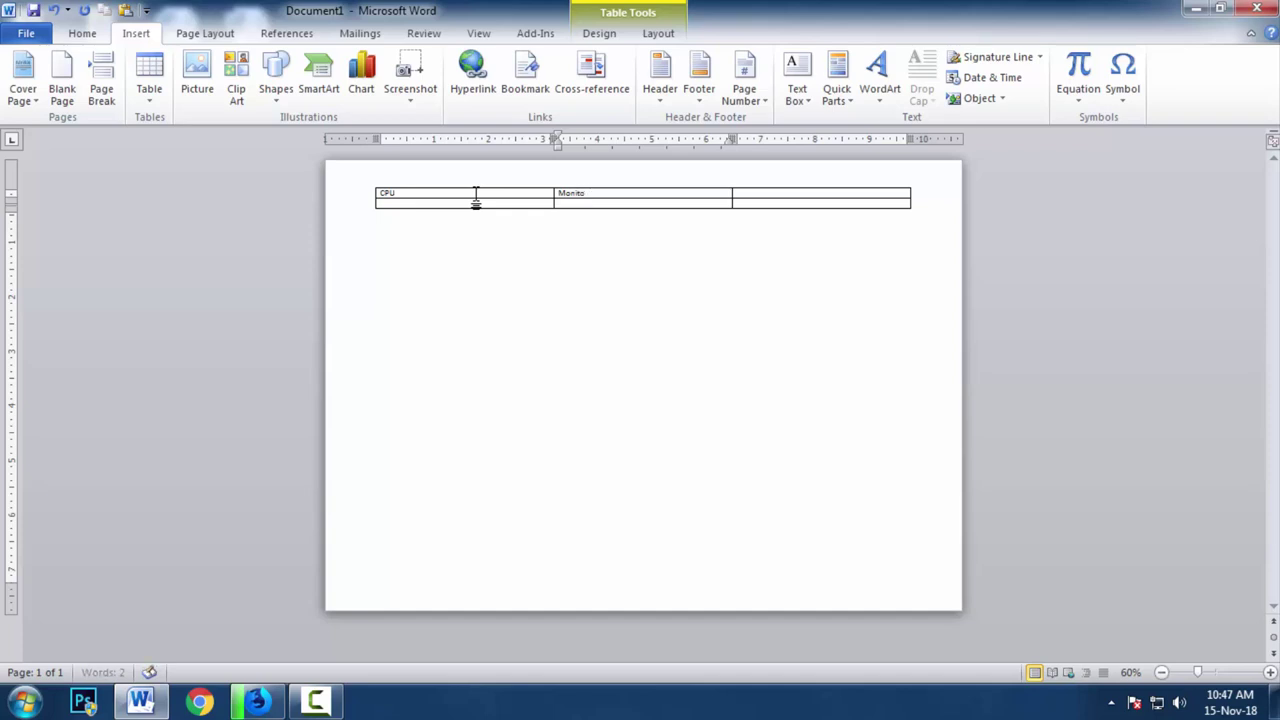
text(r)
key(Tab)
text(Key)
text(board & Mouse)
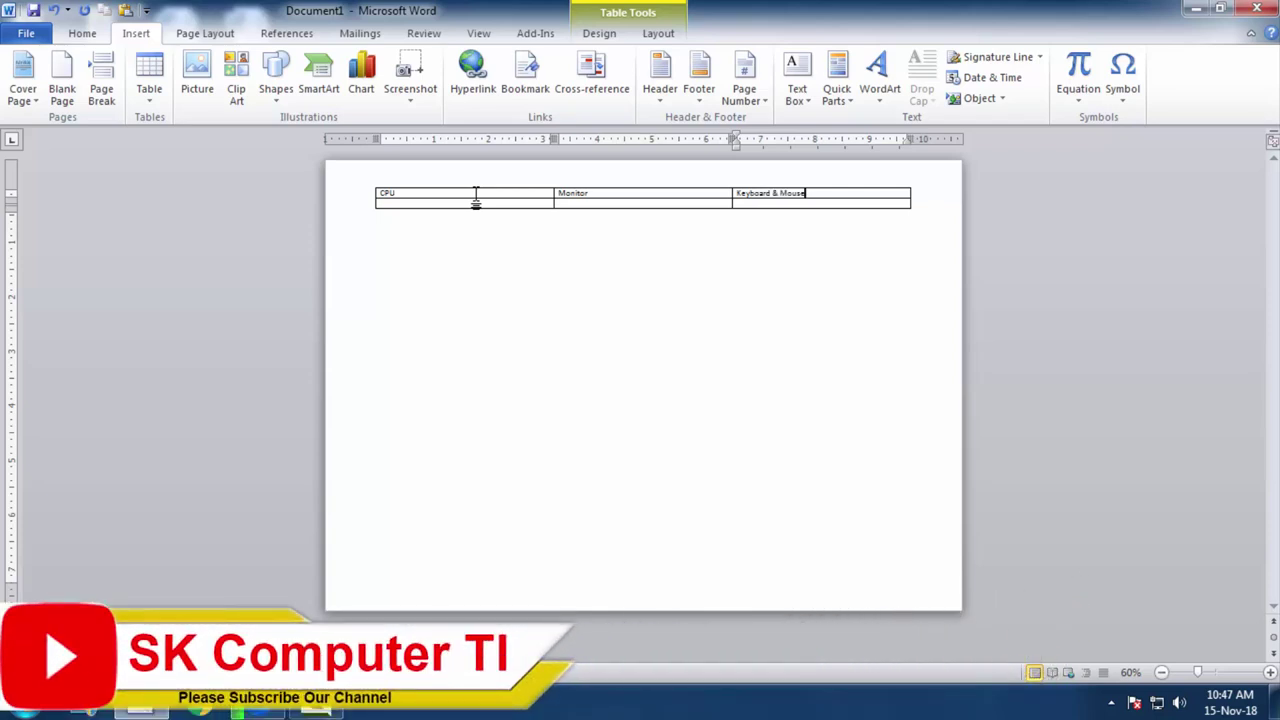
key(Tab)
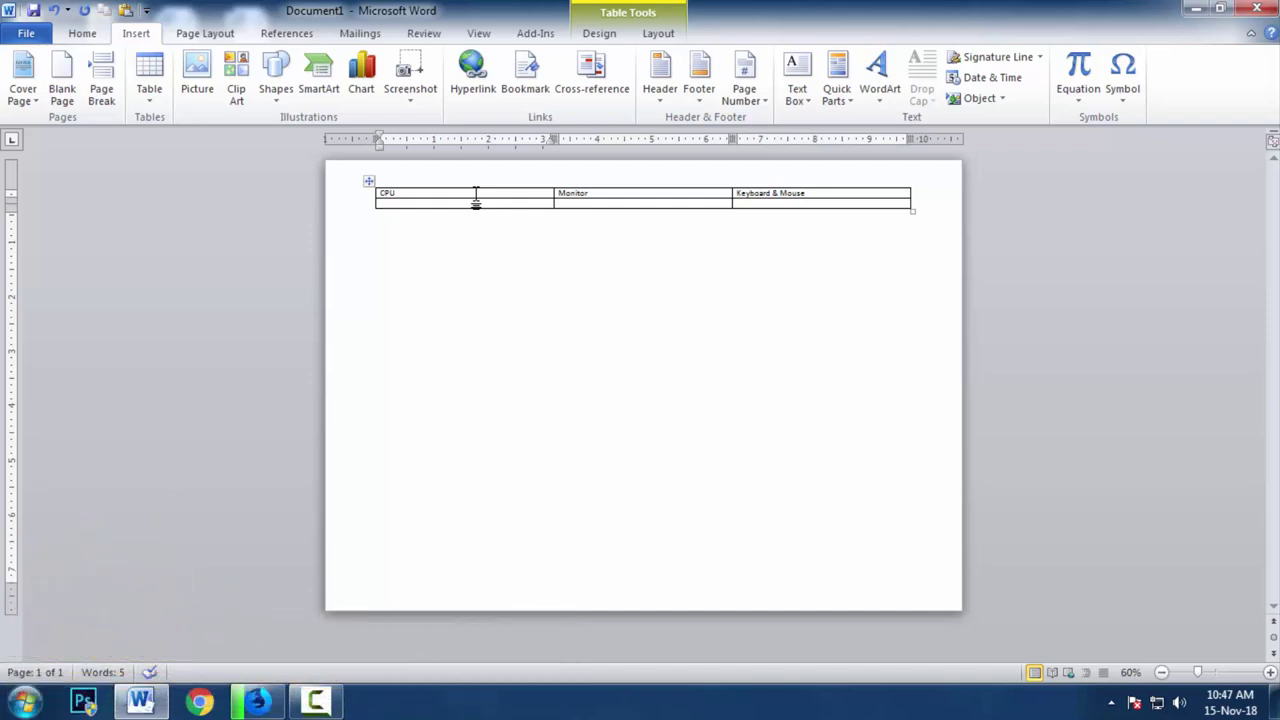
Enter Printer and Scanner in row two, correcting Sanner to Scanner from the spelling suggestions
text(Printer)
key(Tab)
text(S)
text(an)
text(ner)
click(570, 204)
right_click(570, 204)
key(Escape)
right_click(570, 204)
click(616, 218)
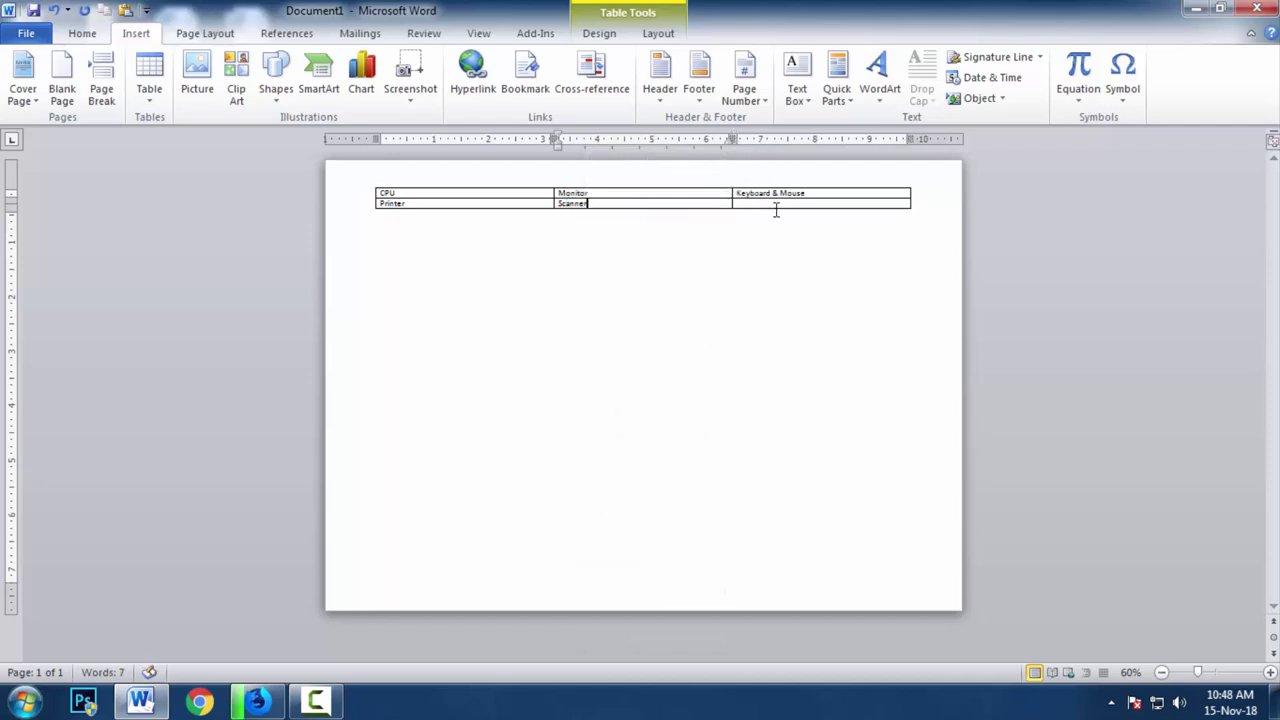
Type speaker into the last cell of row two
click(775, 207)
text(speaker)
mouse_move(703, 203)
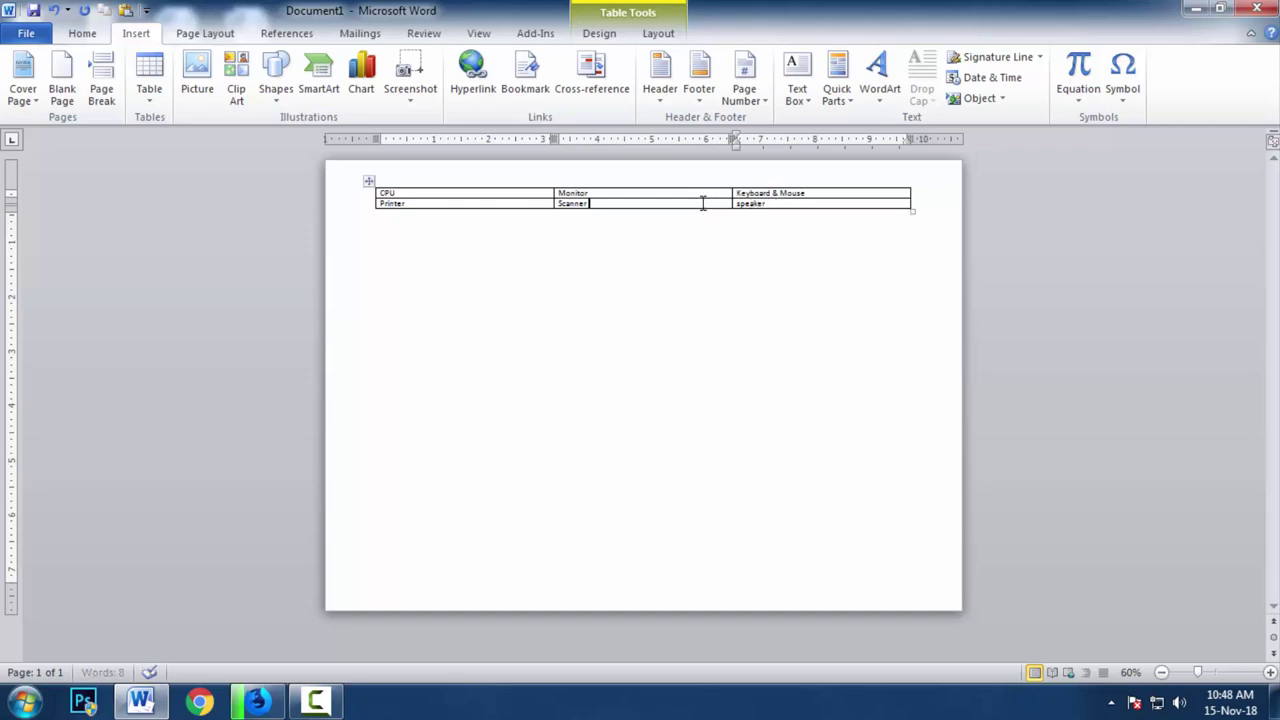
click(751, 203)
drag(1198, 679, 1203, 679)
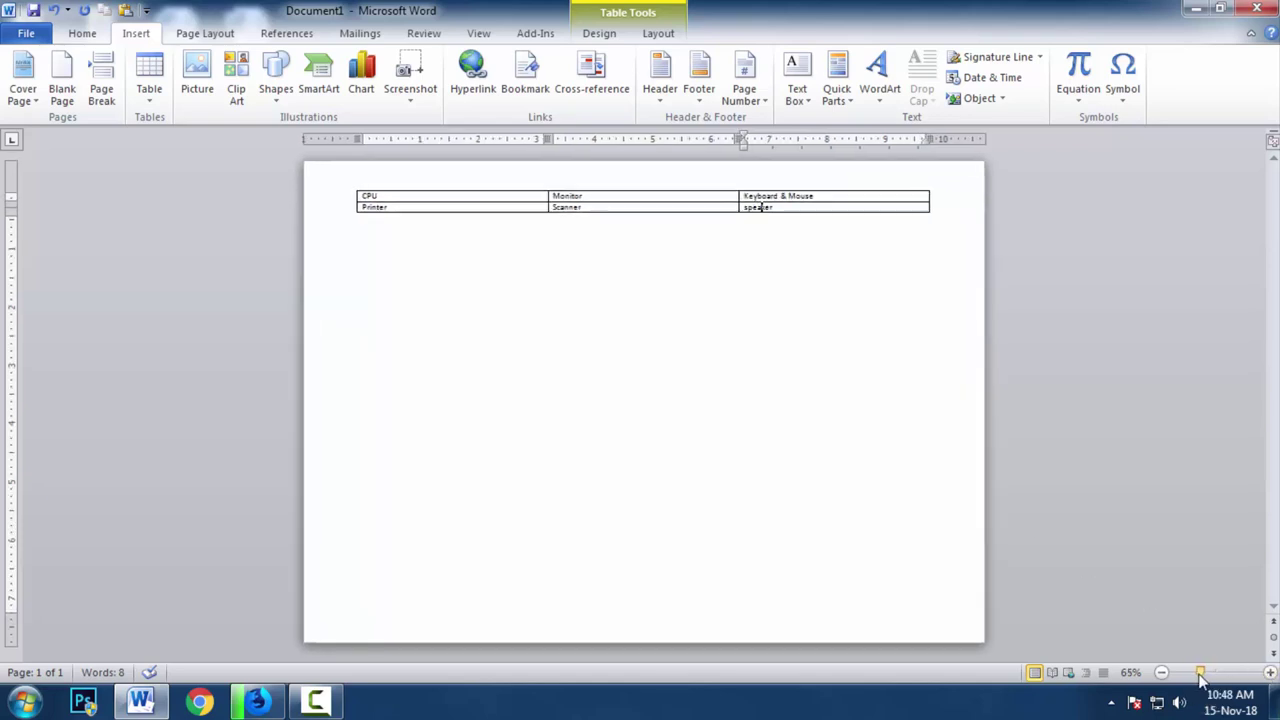
click(380, 204)
Raise both table rows' height to 3.4" using the Height spinner
click(342, 183)
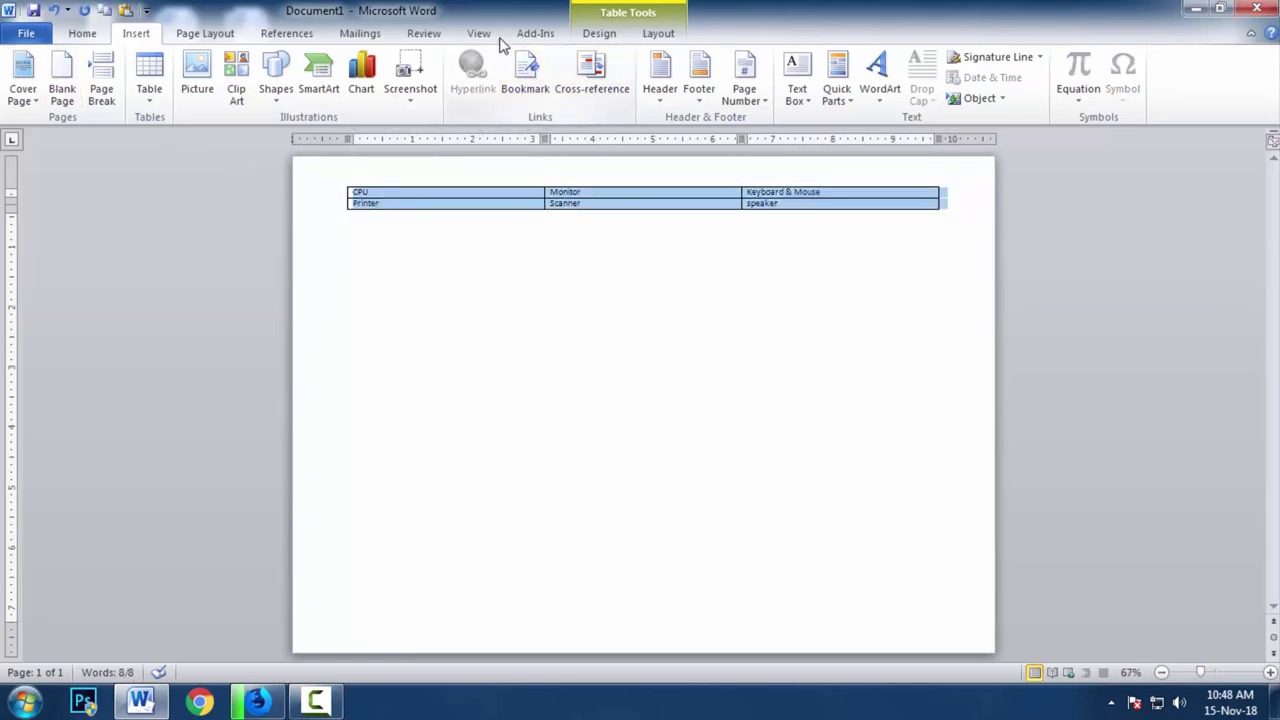
click(660, 36)
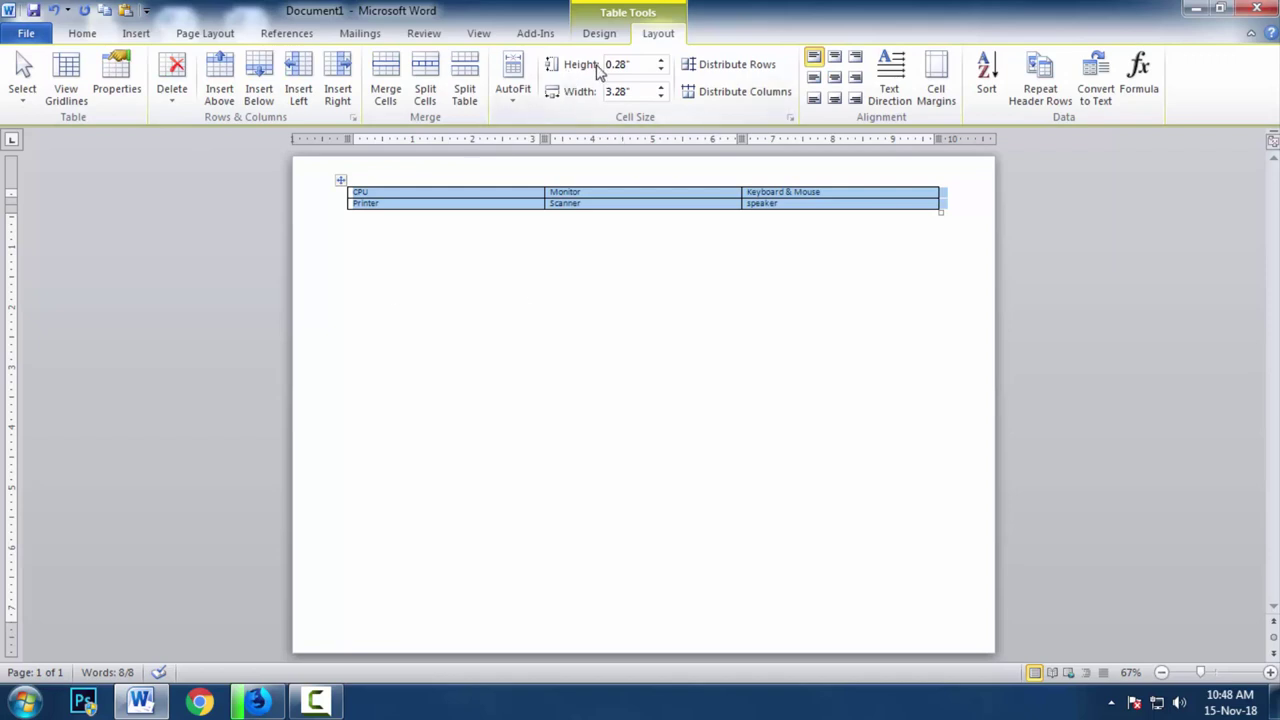
click(661, 60)
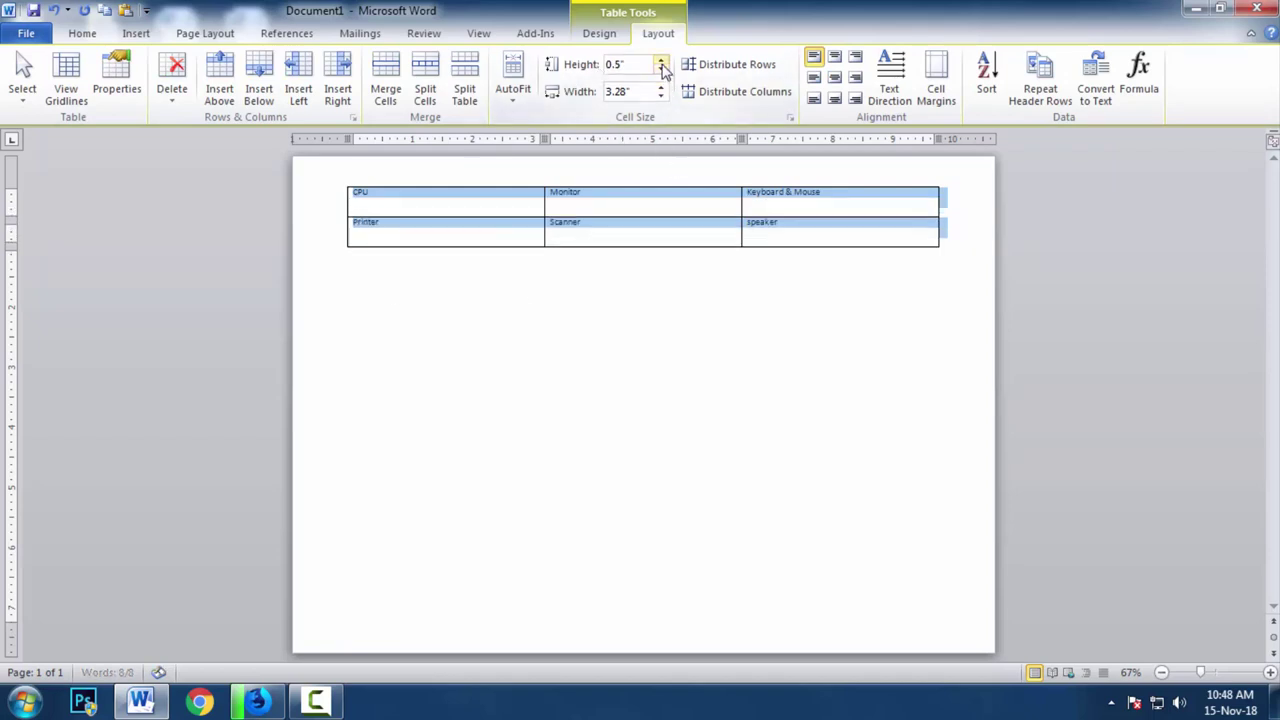
click(661, 60)
click(661, 60)
click(661, 60)
click(660, 60)
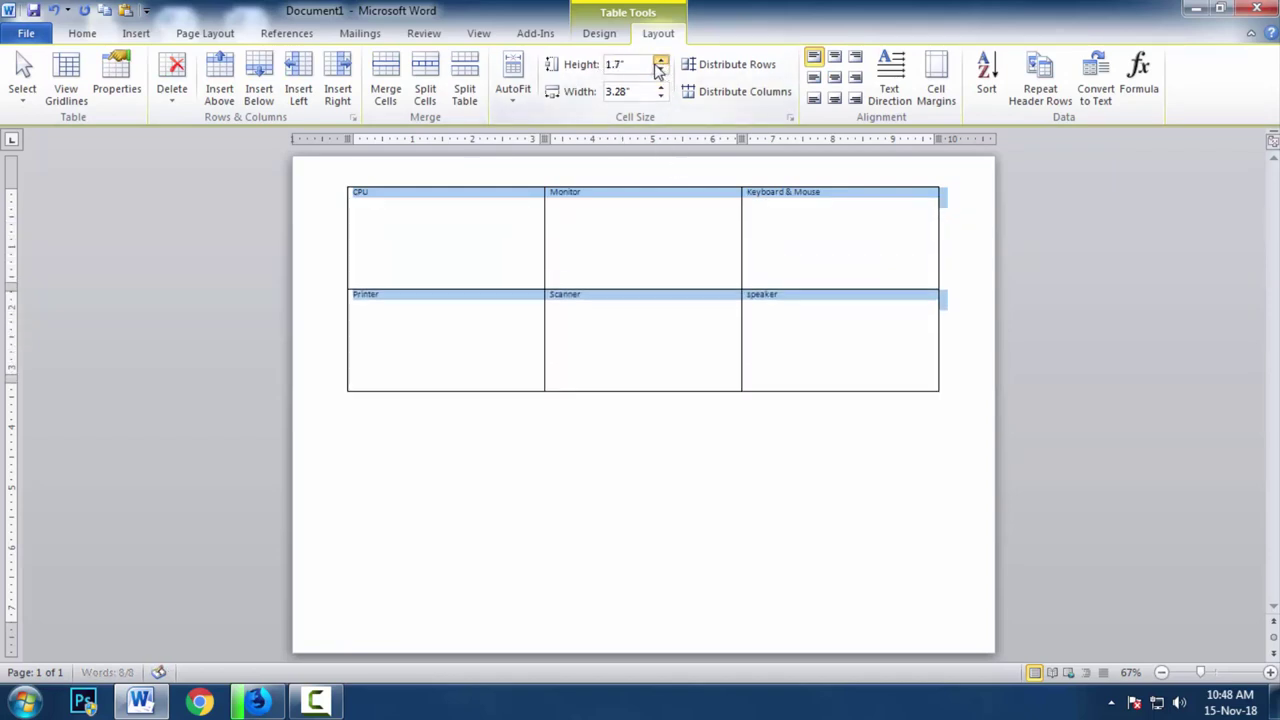
click(658, 60)
click(660, 60)
click(660, 60)
click(660, 60)
click(660, 60)
click(660, 60)
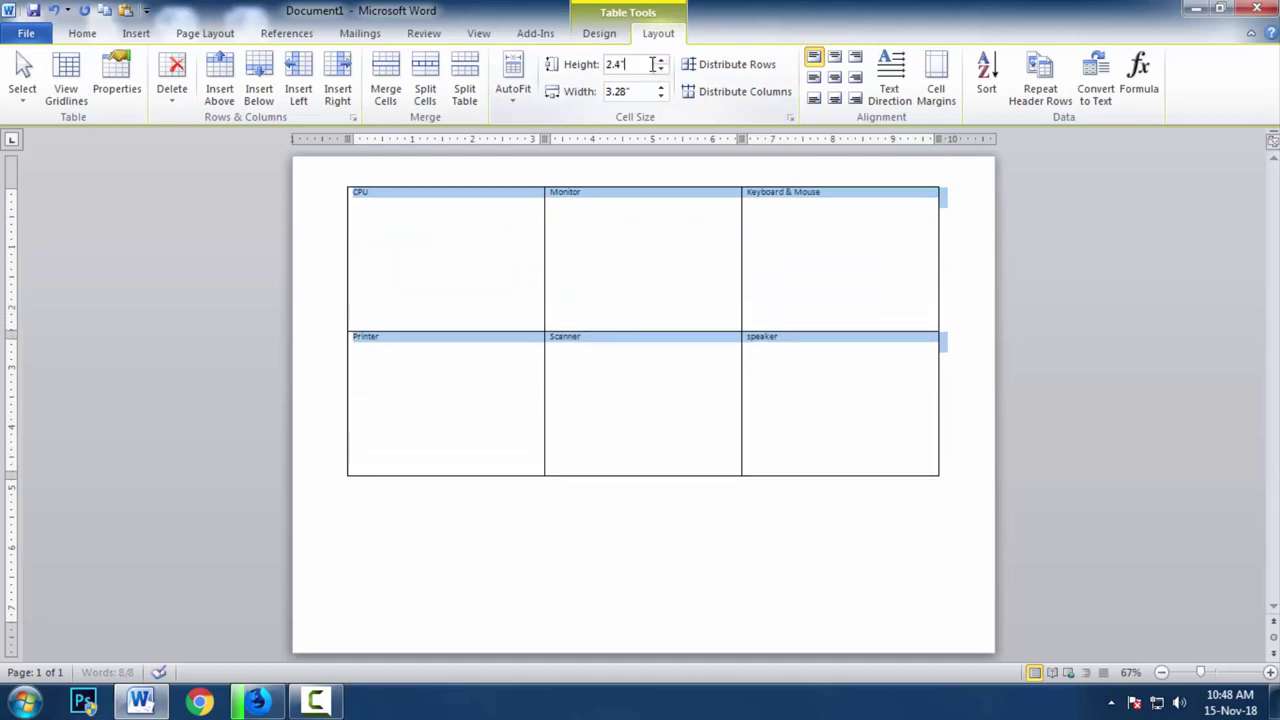
click(661, 60)
click(661, 60)
click(661, 60)
click(661, 60)
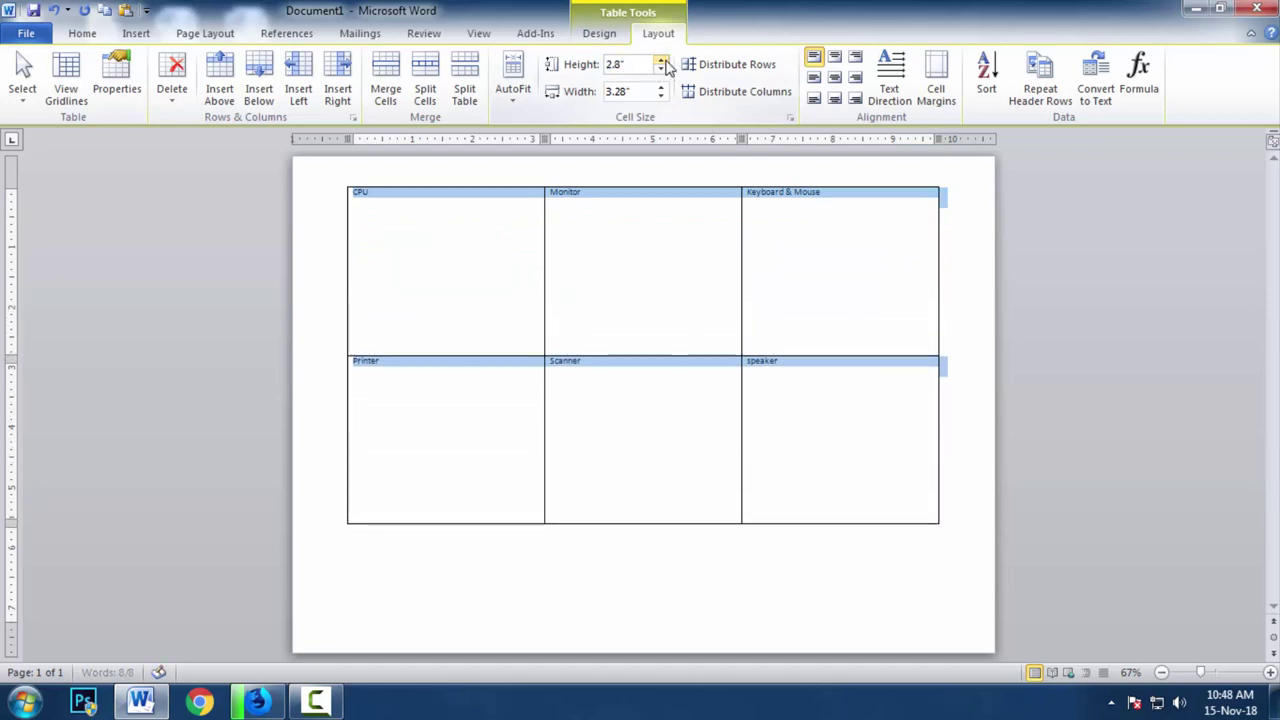
click(661, 60)
click(661, 60)
click(661, 60)
click(661, 60)
click(661, 60)
click(661, 60)
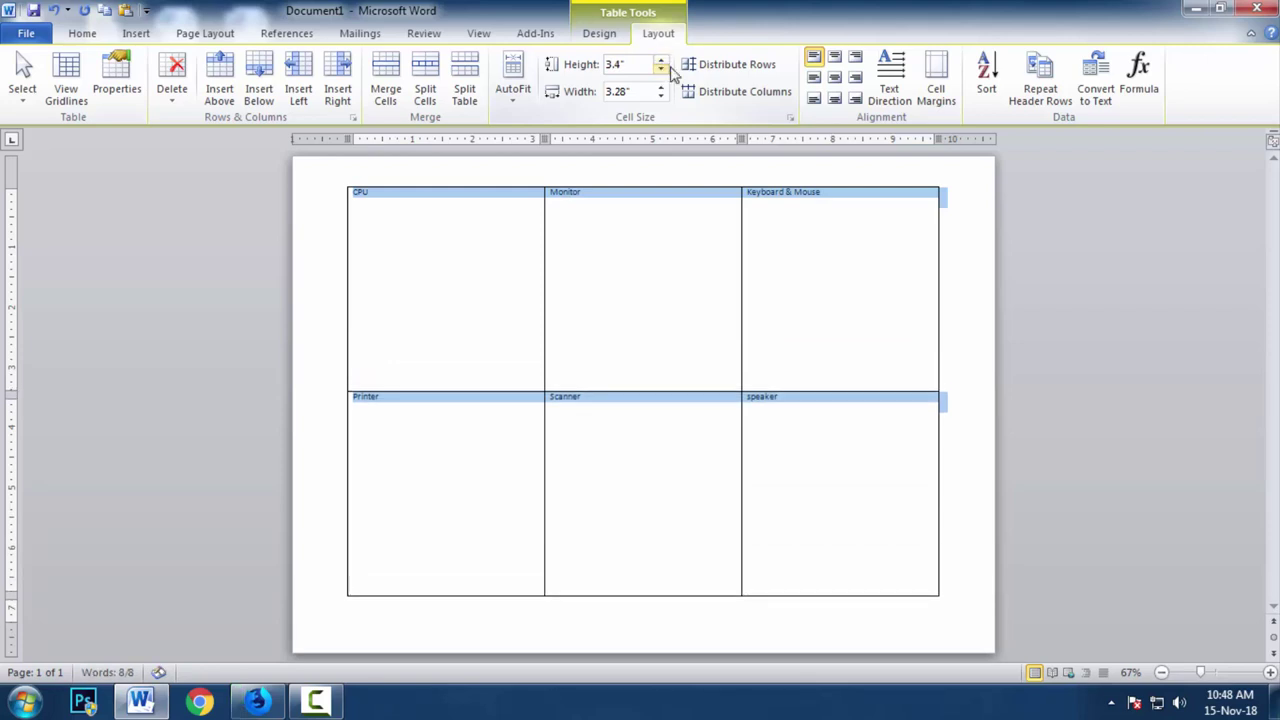
click(407, 210)
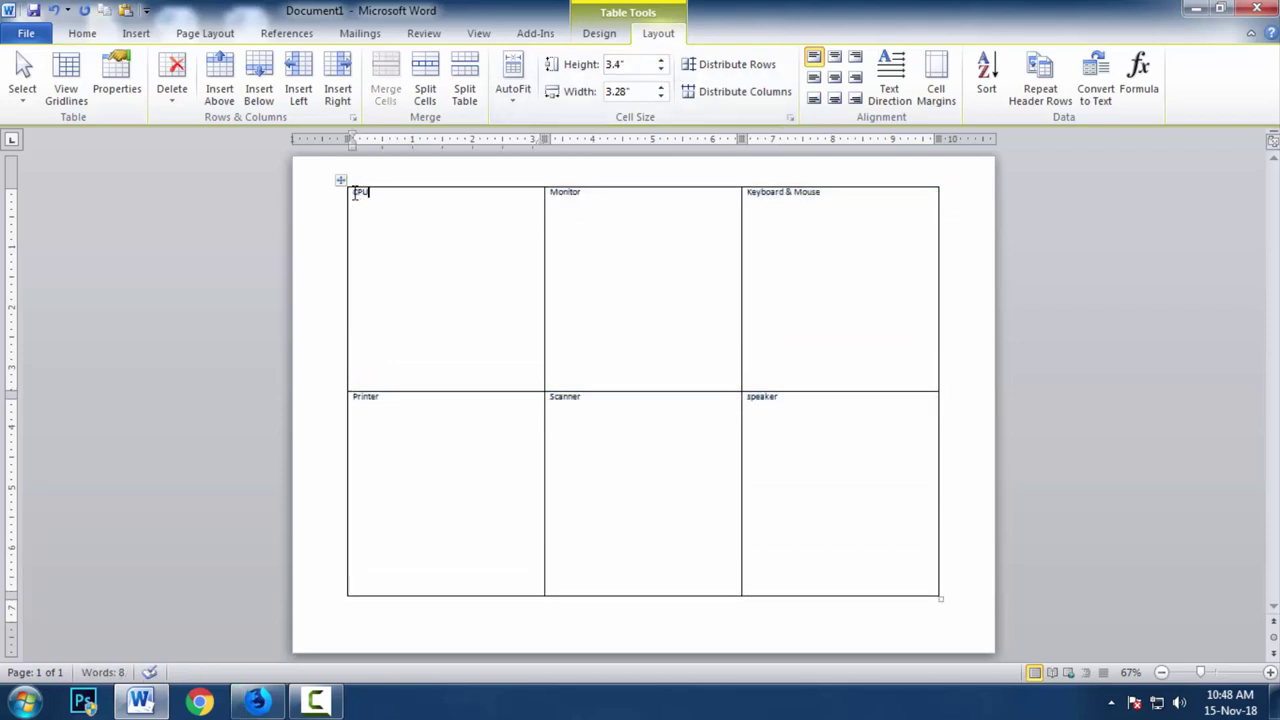
Centre every label vertically and horizontally in its cell with Align Center
drag(355, 194, 791, 457)
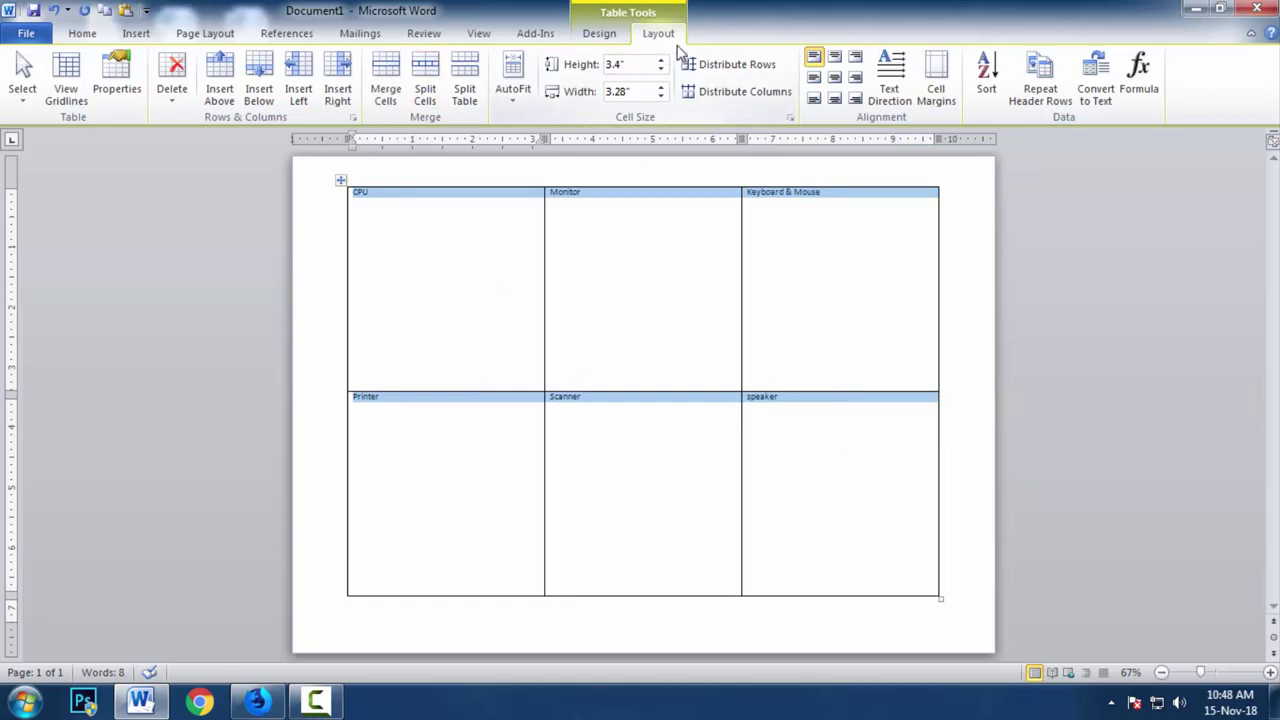
click(815, 79)
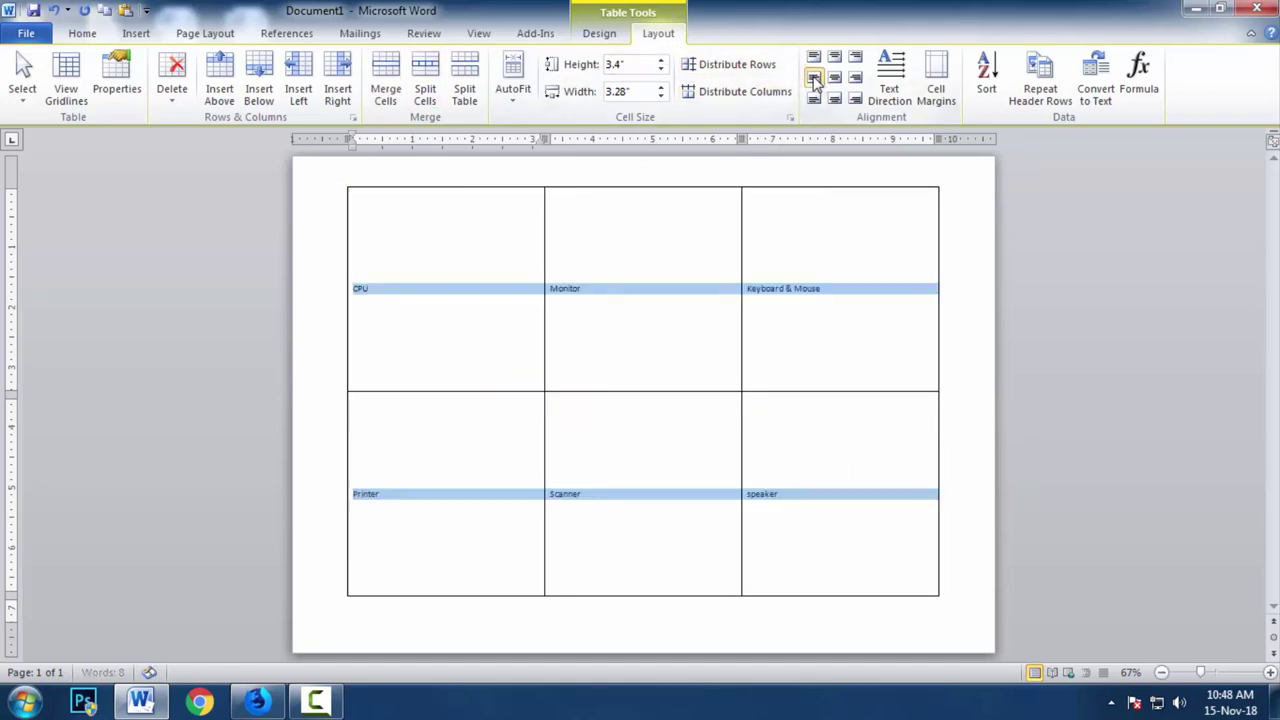
click(834, 80)
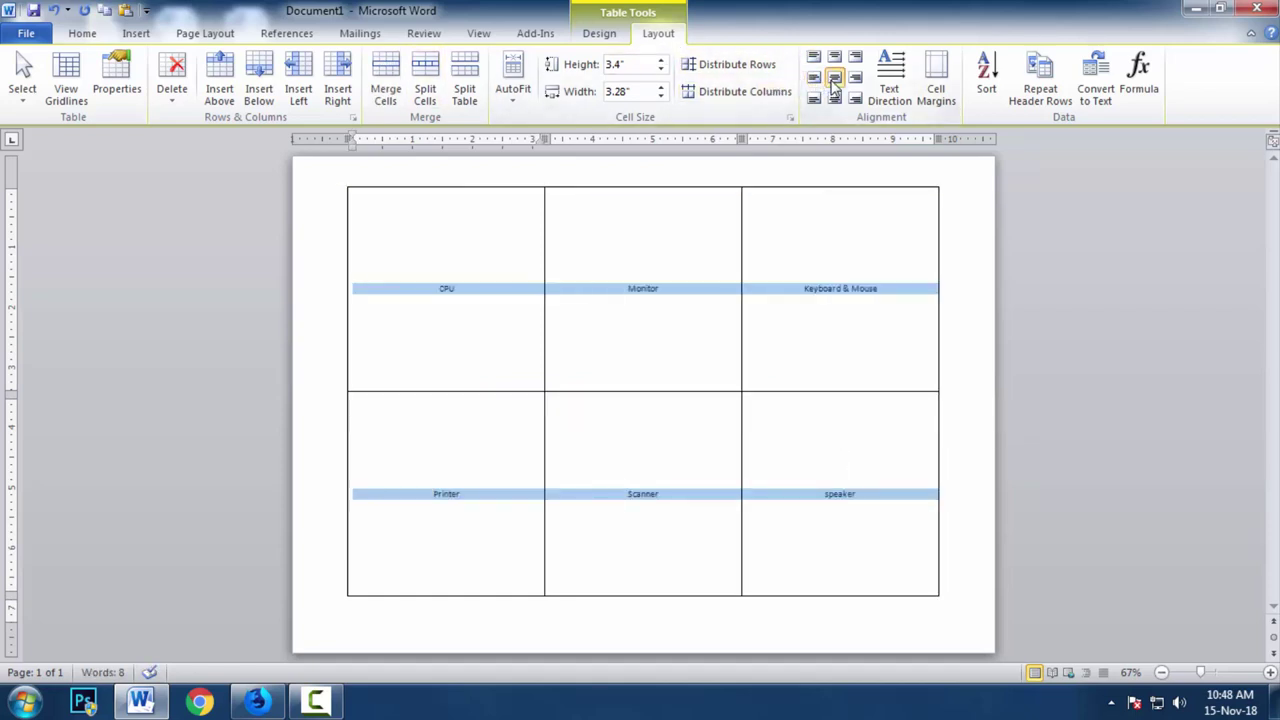
click(834, 100)
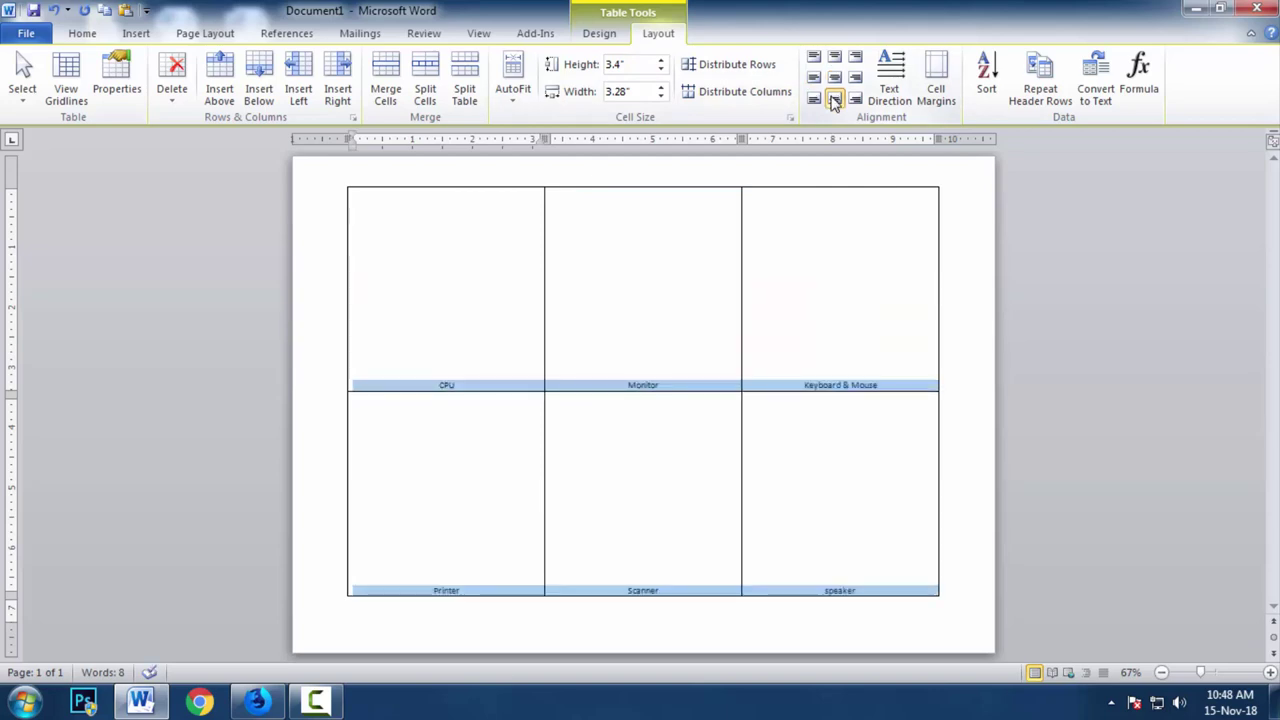
click(834, 79)
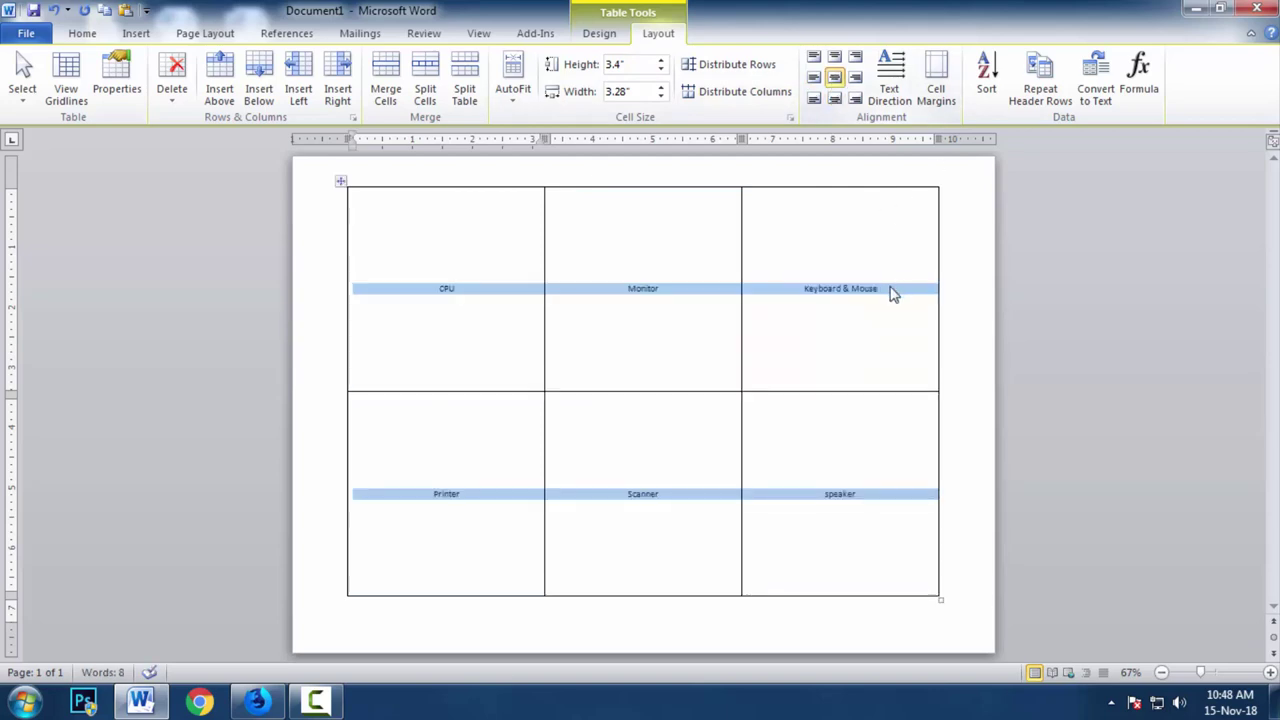
Set the table labels' font size to 14 pt
click(82, 33)
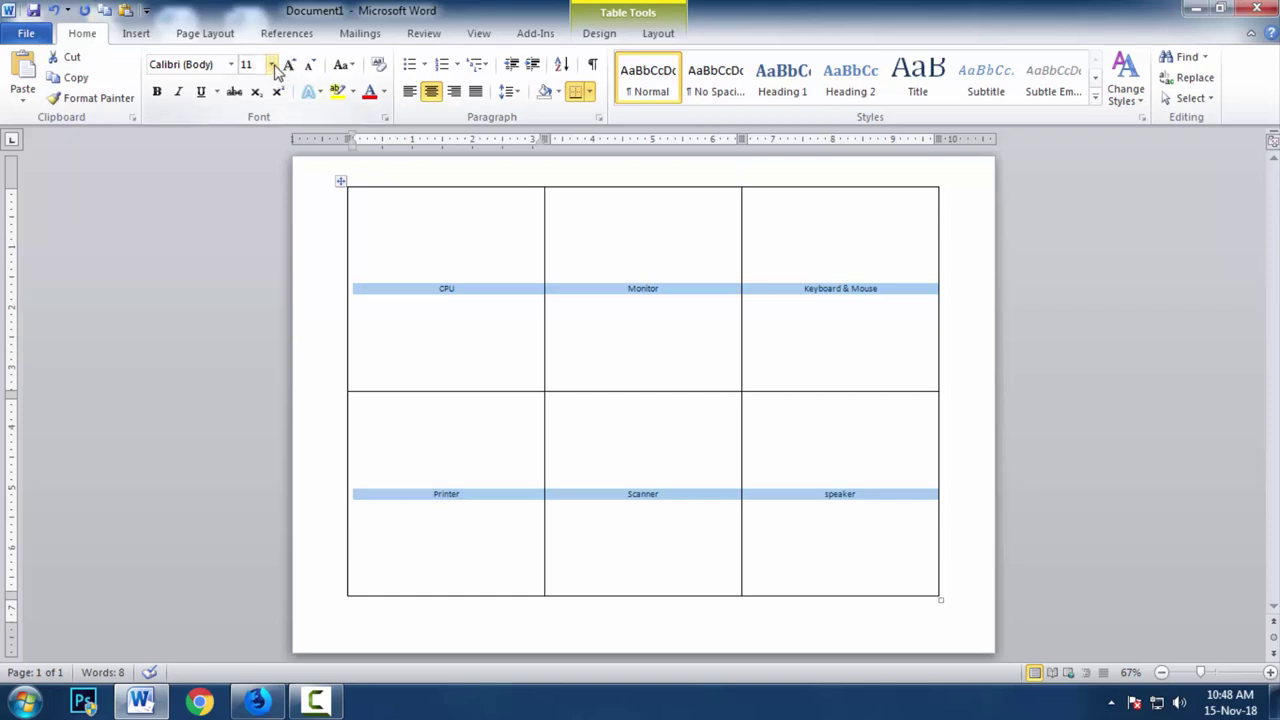
click(272, 64)
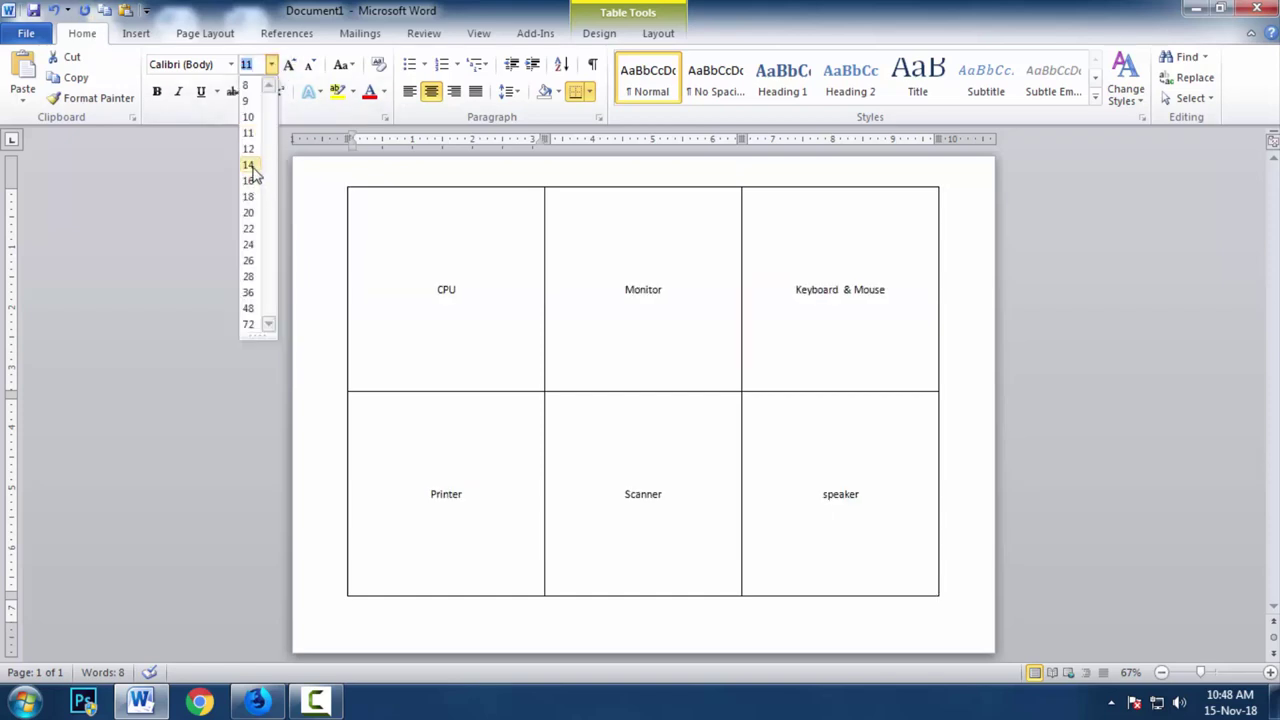
click(250, 165)
click(438, 292)
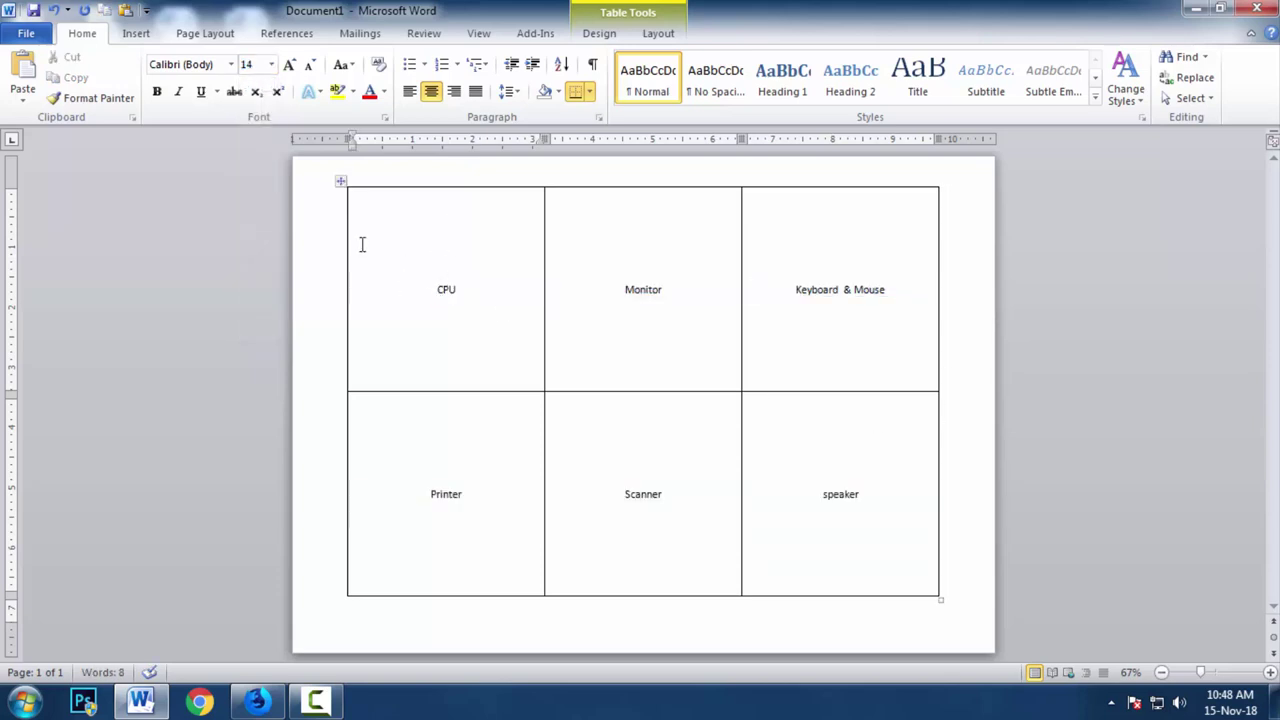
Insert the Computer CPU picture into the first table cell
click(136, 33)
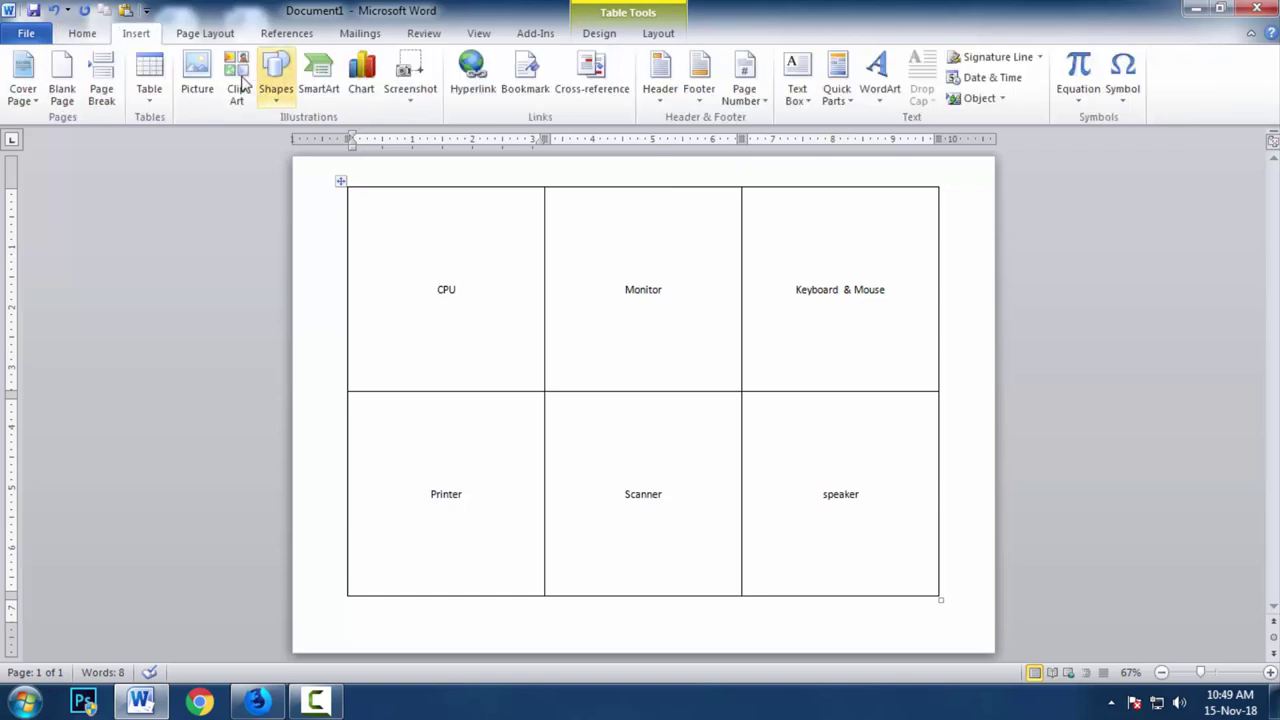
click(196, 75)
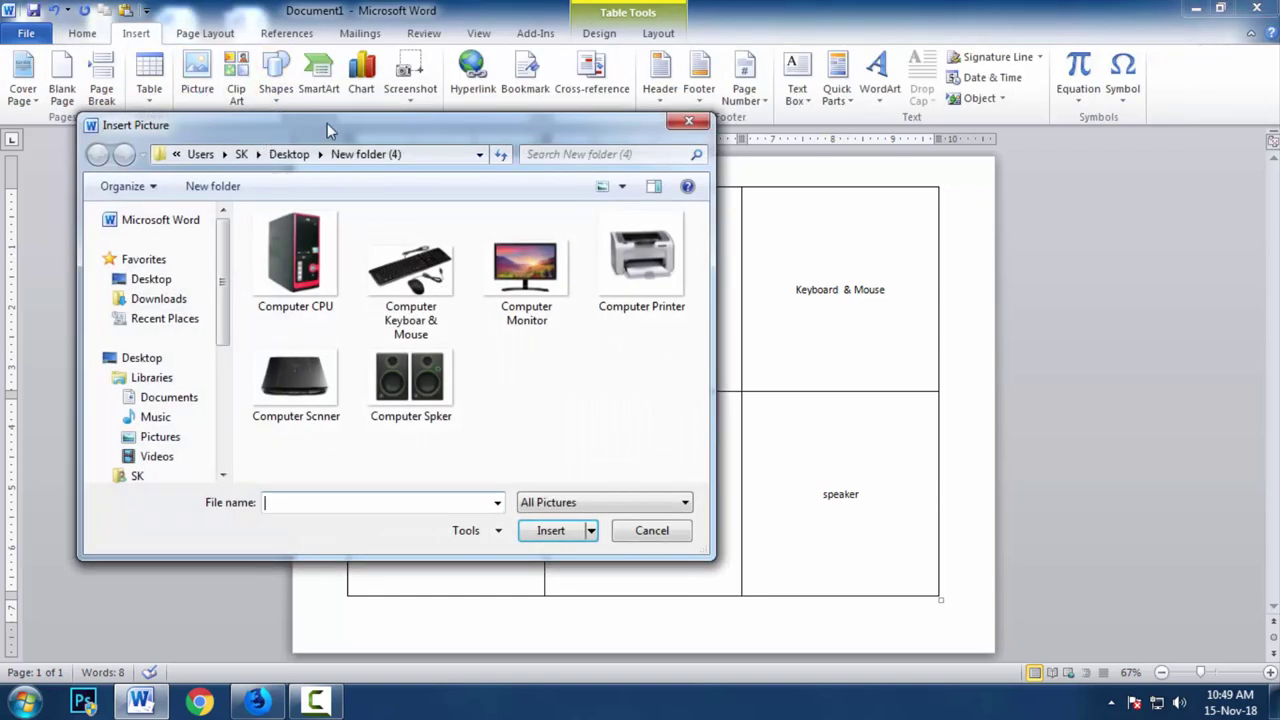
drag(327, 123, 386, 81)
click(352, 232)
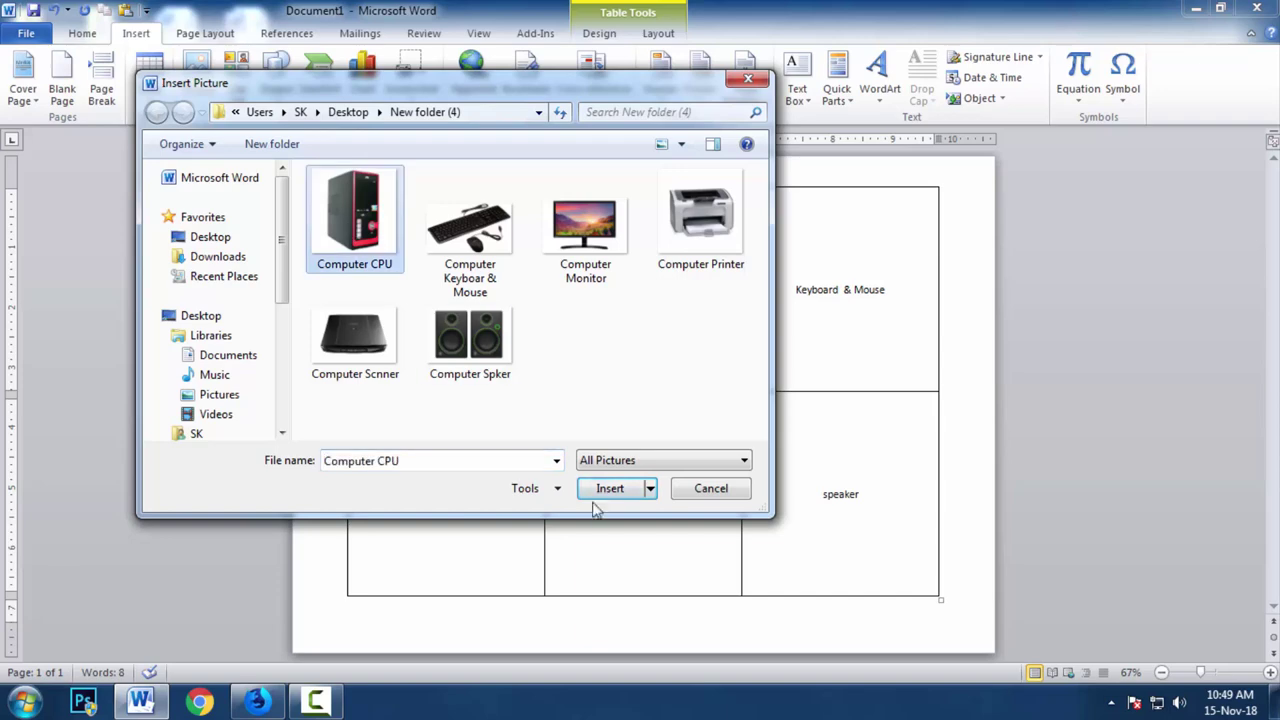
click(609, 488)
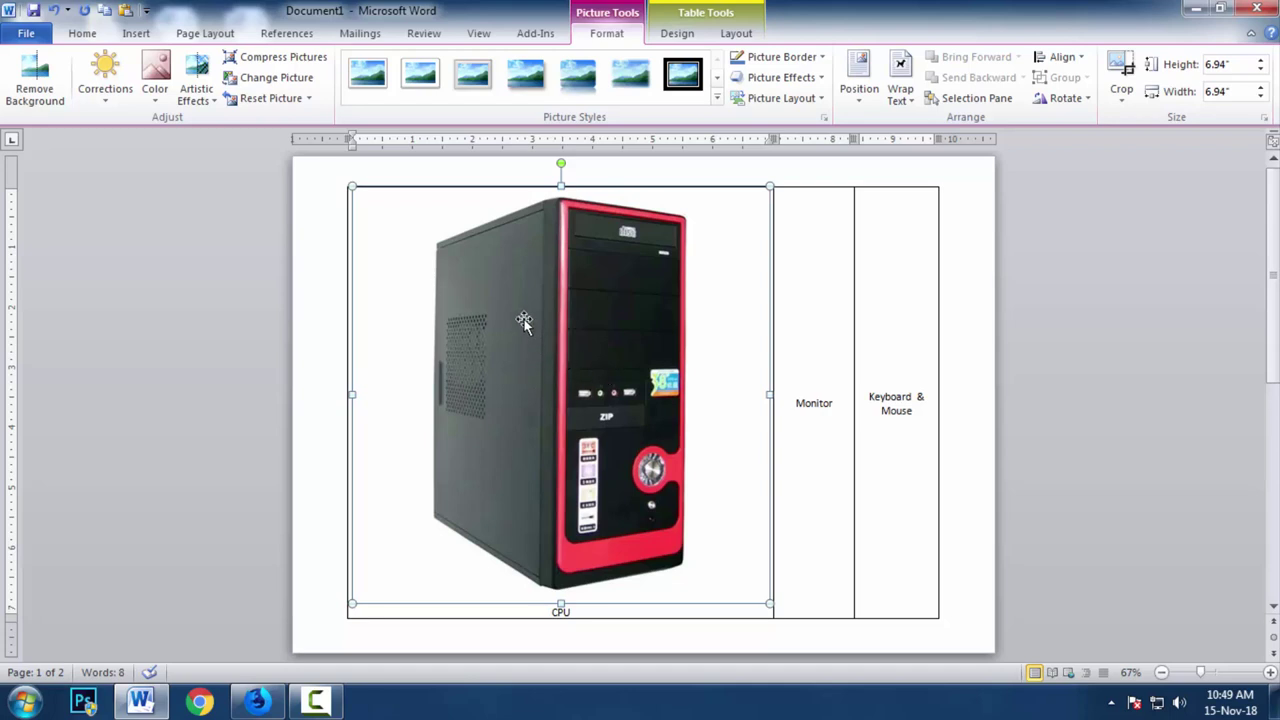
Resize the CPU picture to 2.9" tall so it fills its cell above the label
click(844, 392)
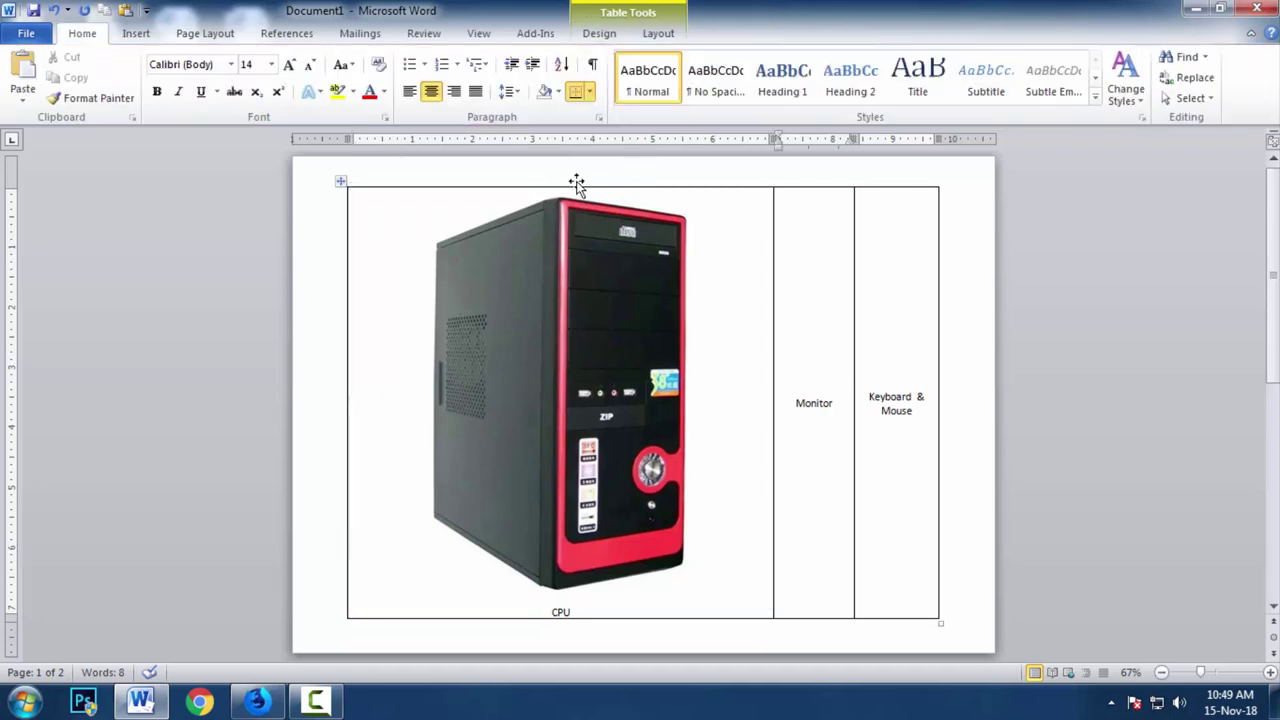
double_click(602, 250)
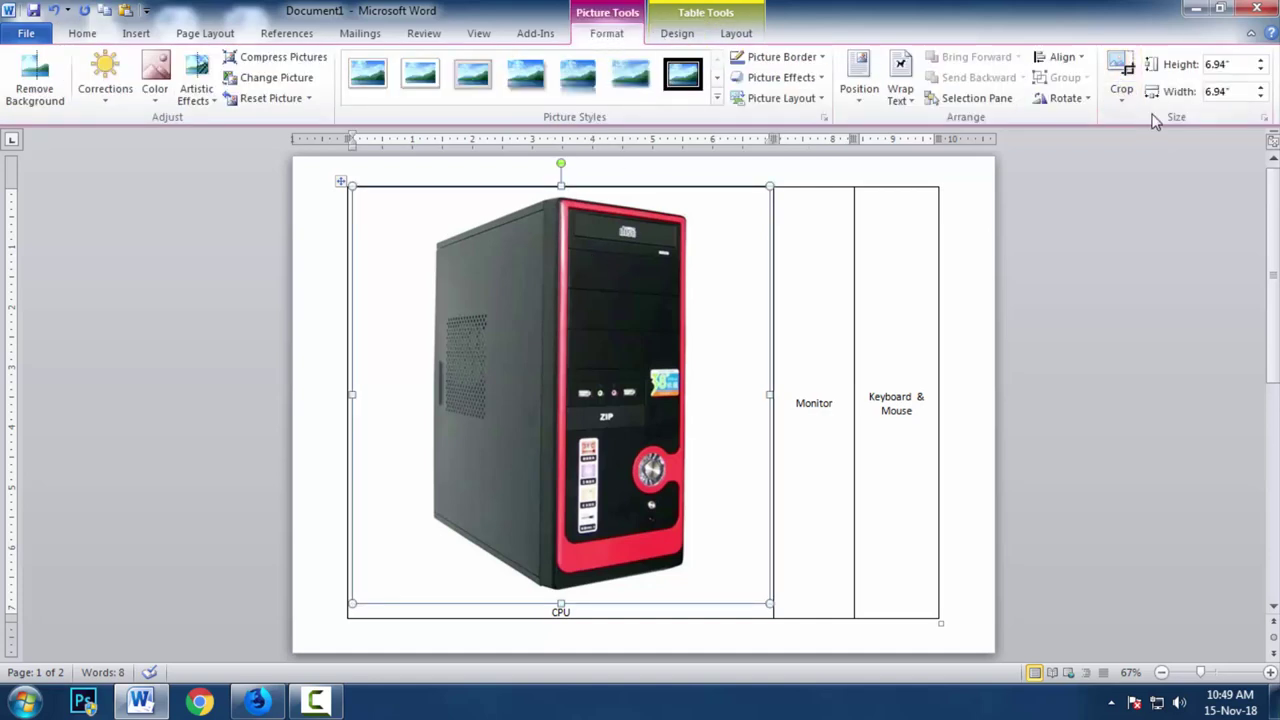
click(1261, 70)
click(1261, 70)
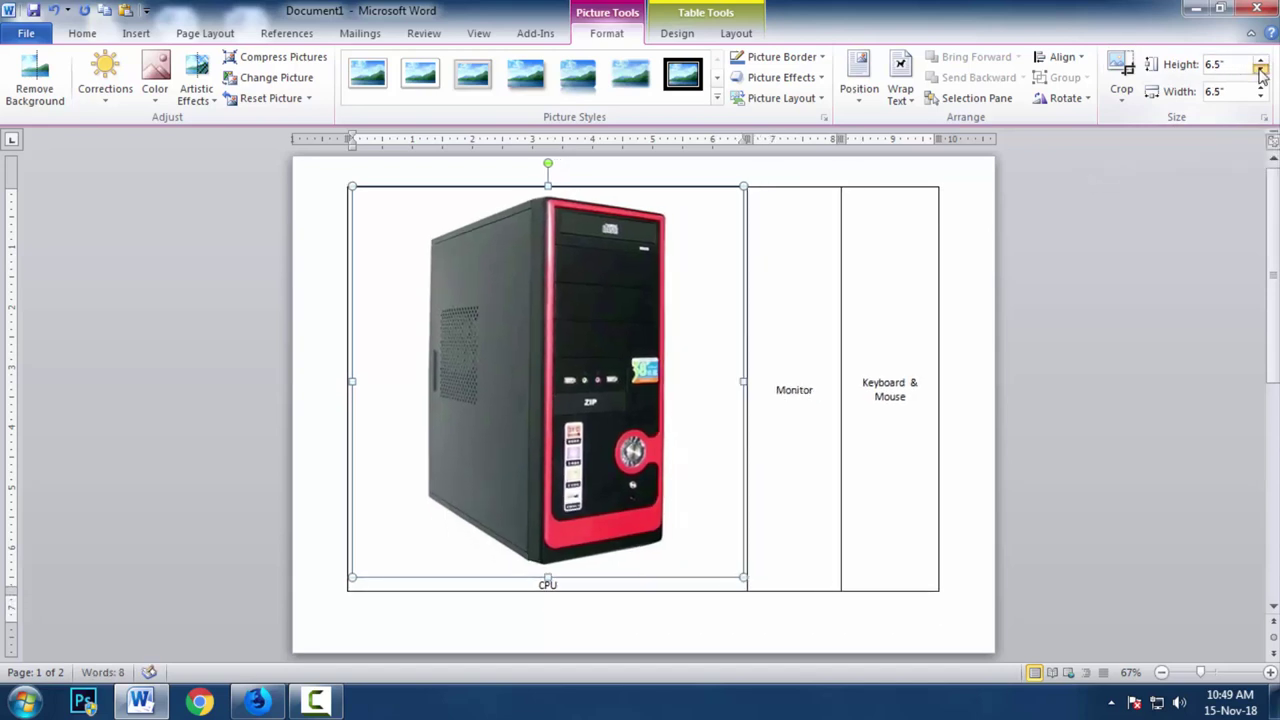
click(1261, 70)
click(1261, 72)
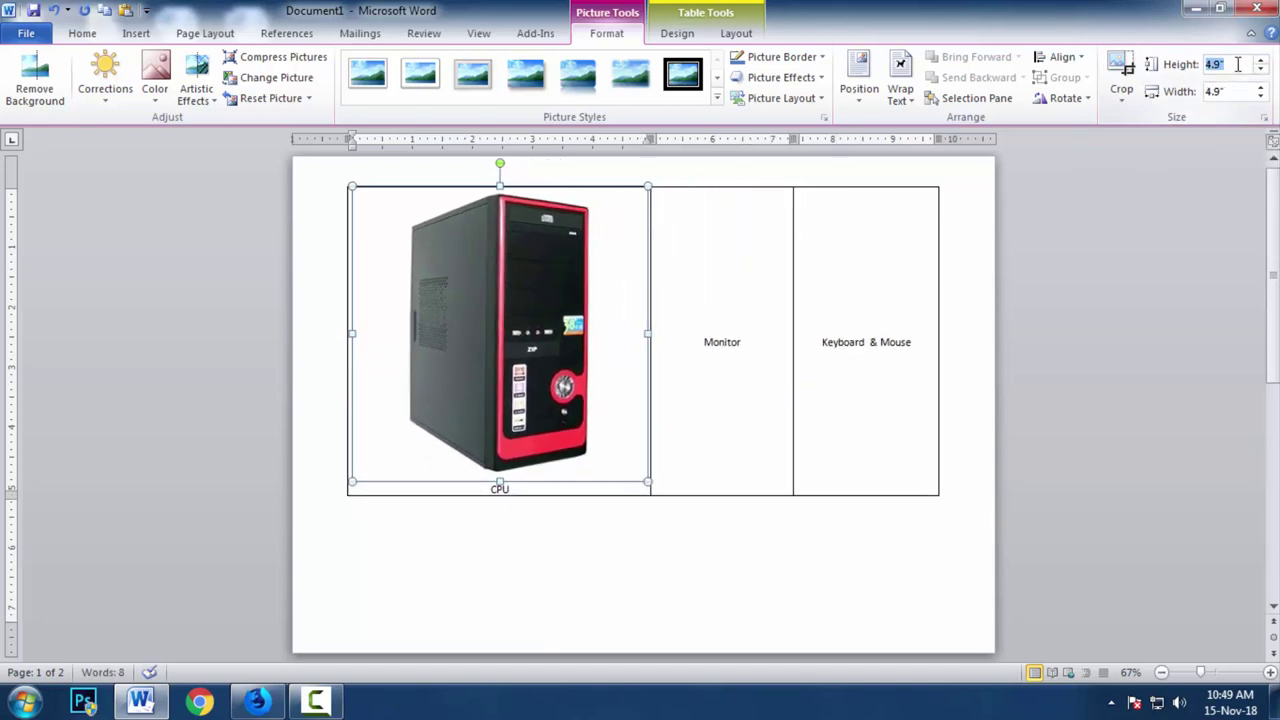
text(.2)
key(Return)
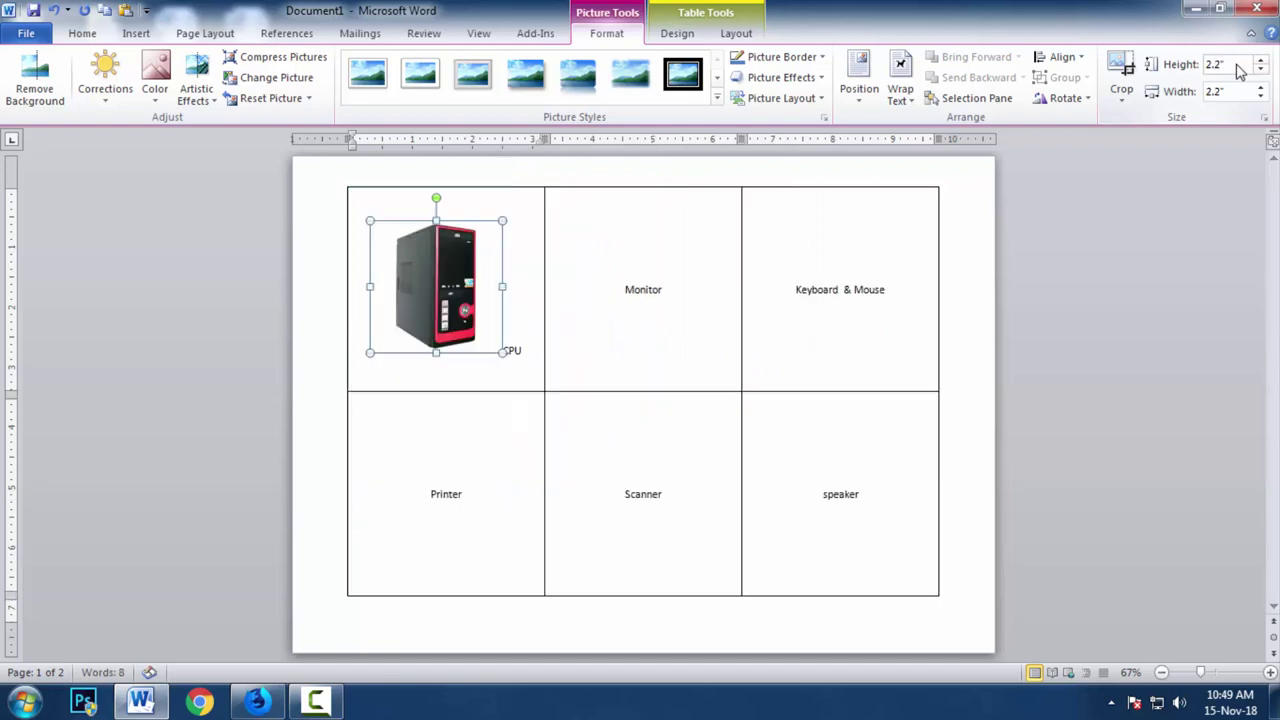
mouse_move(643, 340)
click(1261, 69)
click(1261, 69)
click(1261, 69)
click(1261, 69)
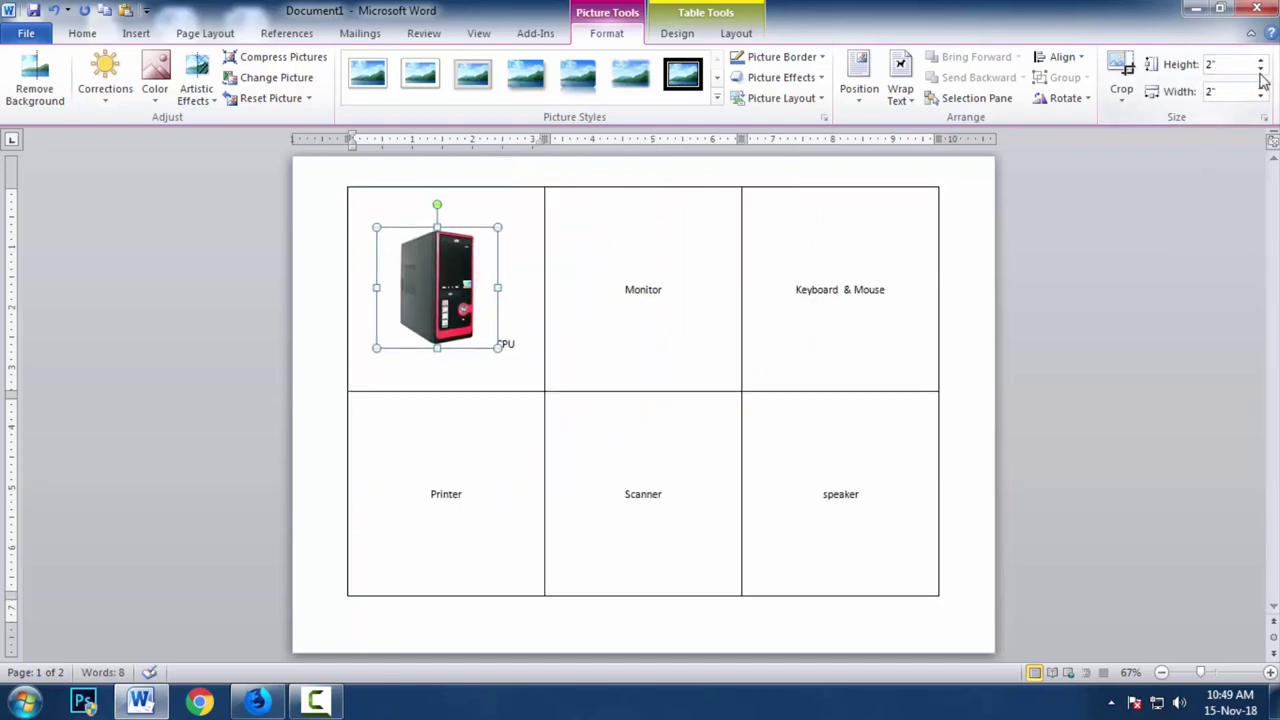
click(1261, 69)
click(1261, 60)
click(1261, 60)
click(1261, 60)
click(1261, 60)
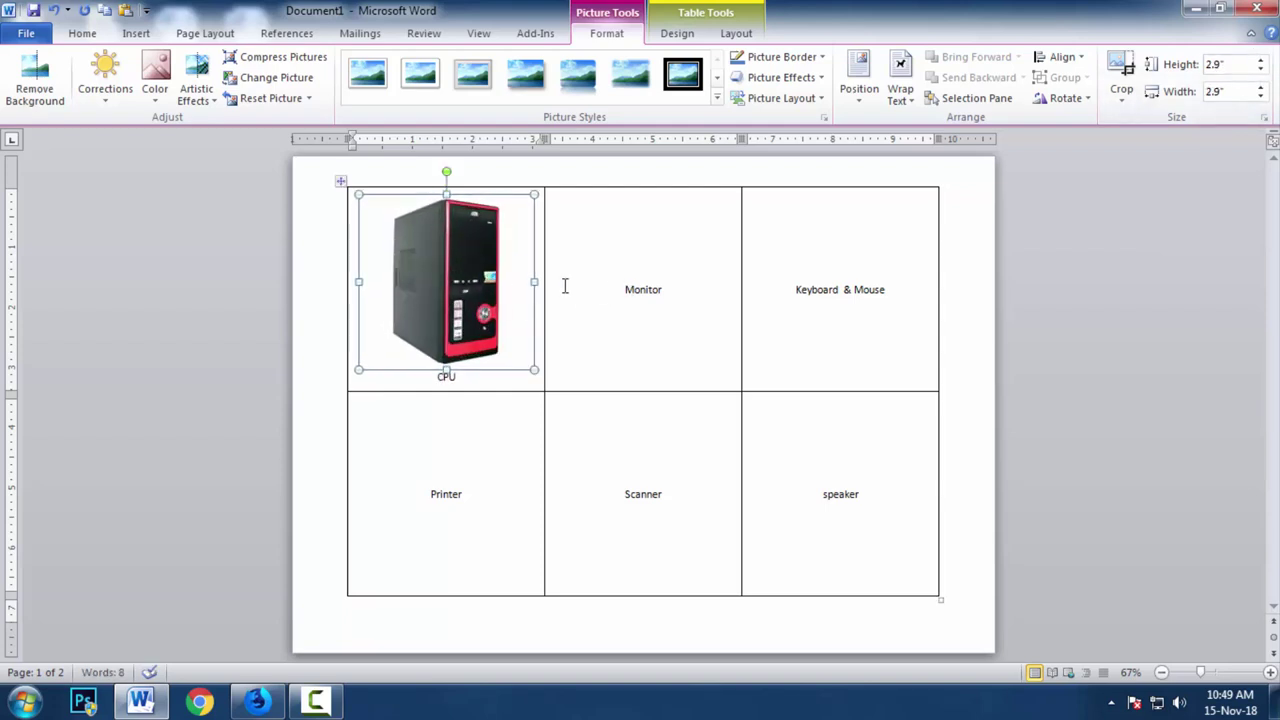
click(632, 272)
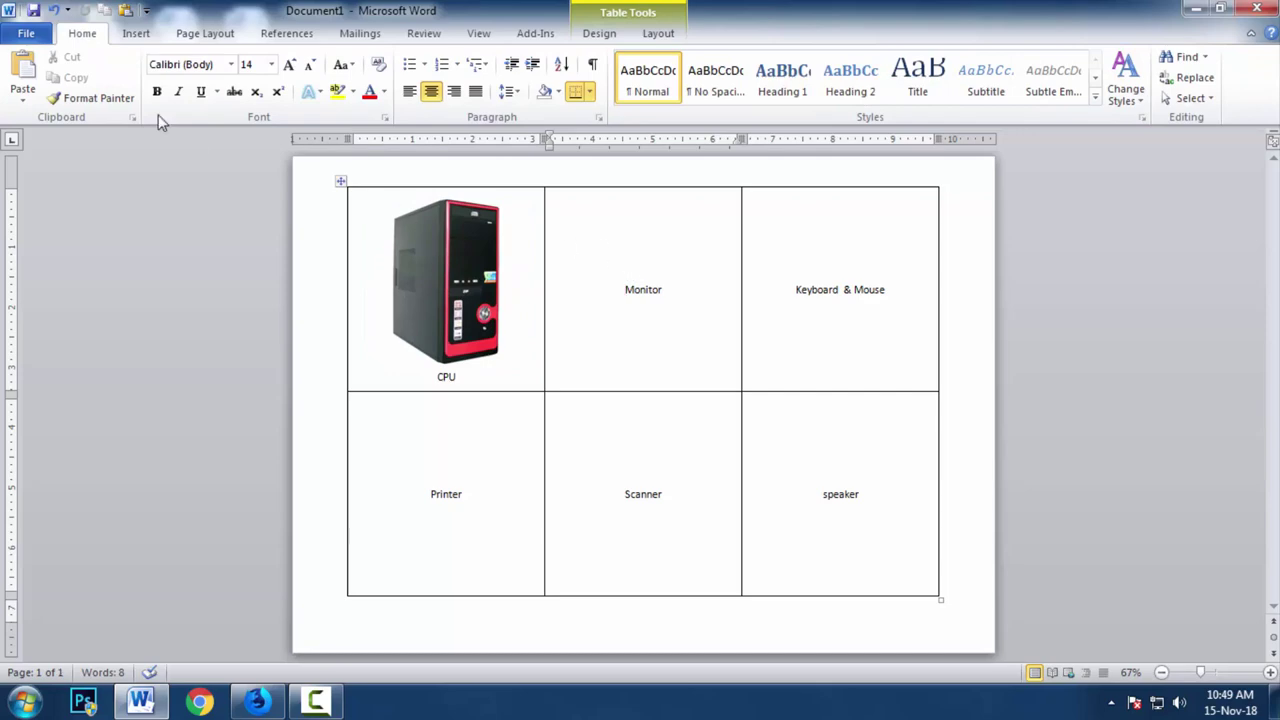
Insert the Computer Monitor picture into the Monitor cell
click(136, 33)
click(198, 78)
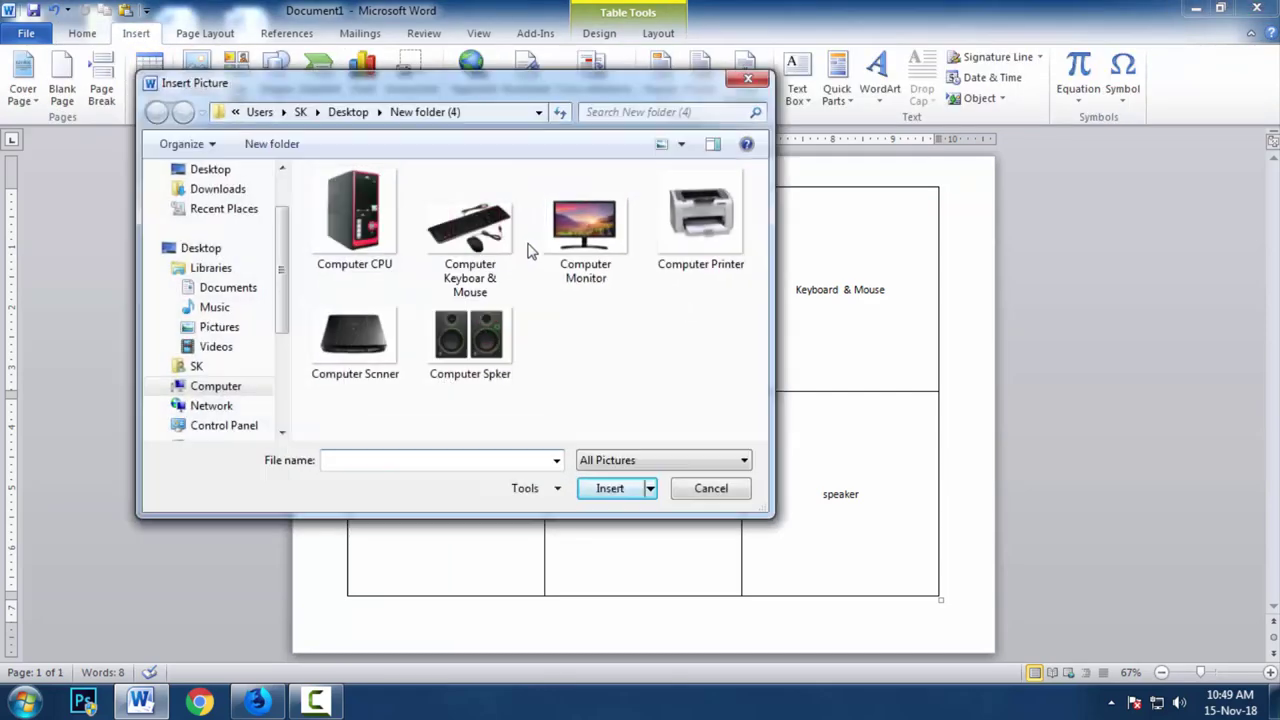
double_click(585, 230)
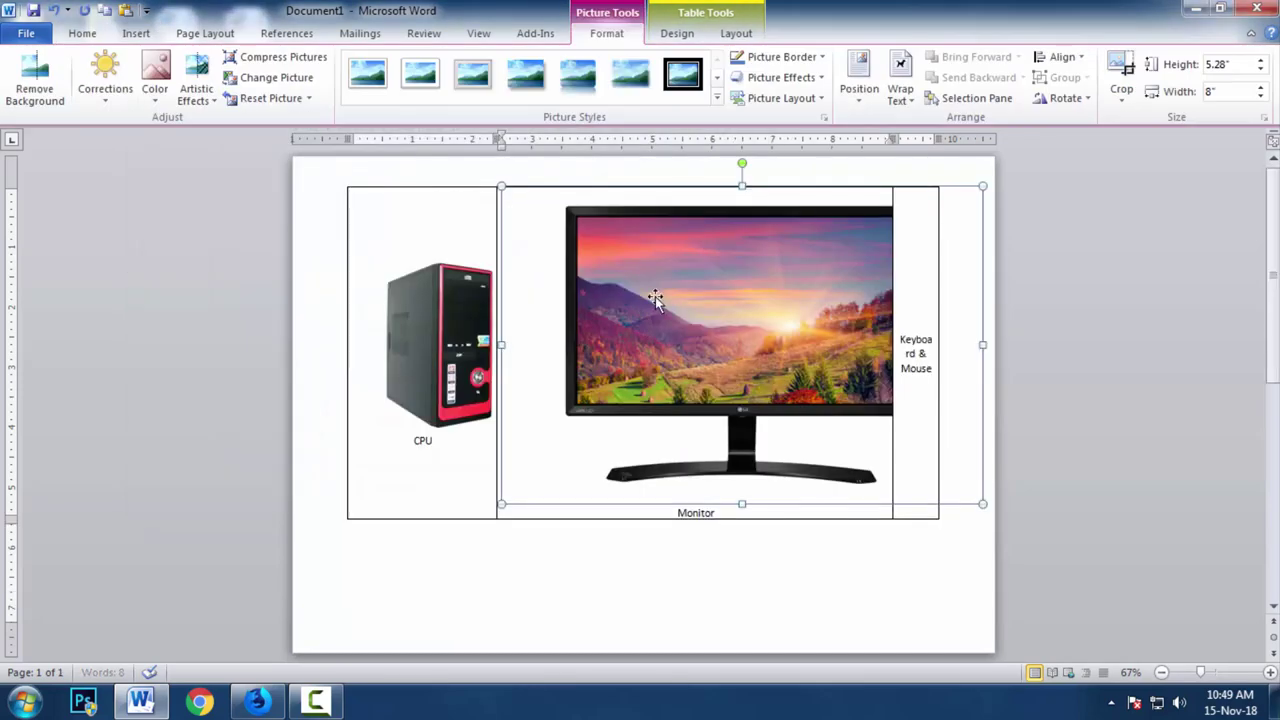
Shrink the monitor picture to 2" tall with the Height spinner
click(1260, 69)
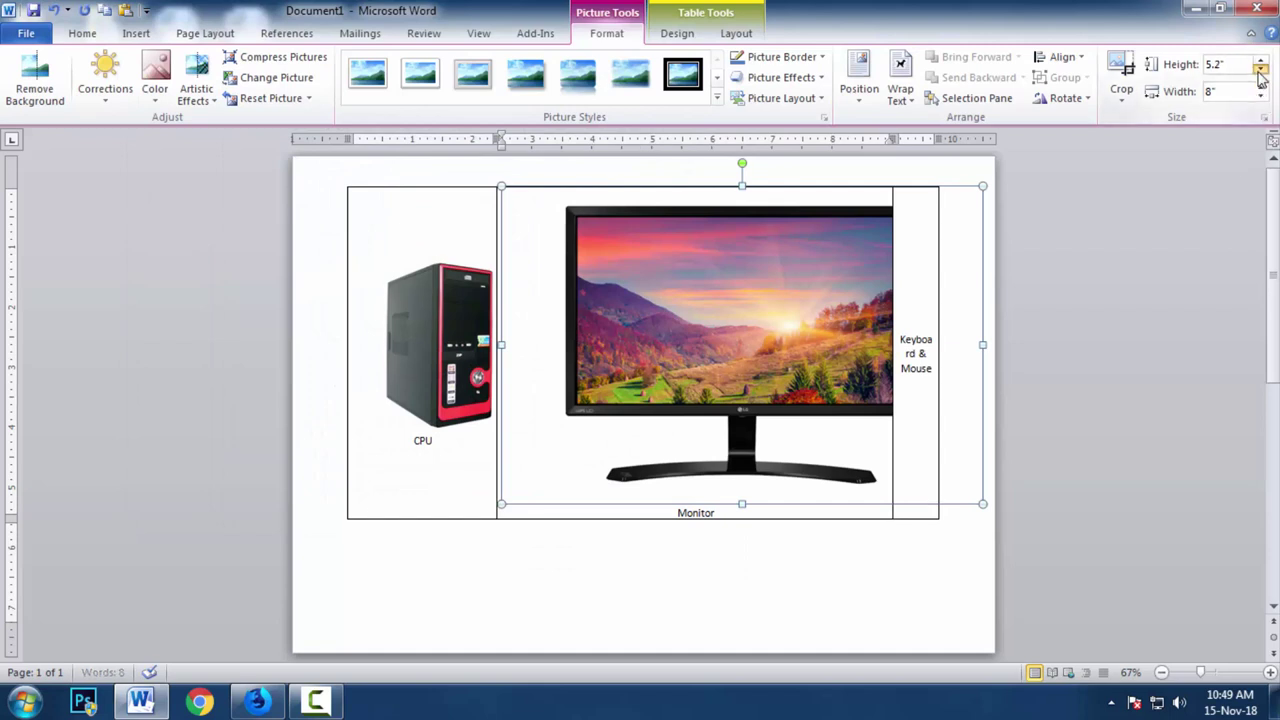
click(1260, 70)
click(1260, 70)
click(1260, 70)
click(1260, 70)
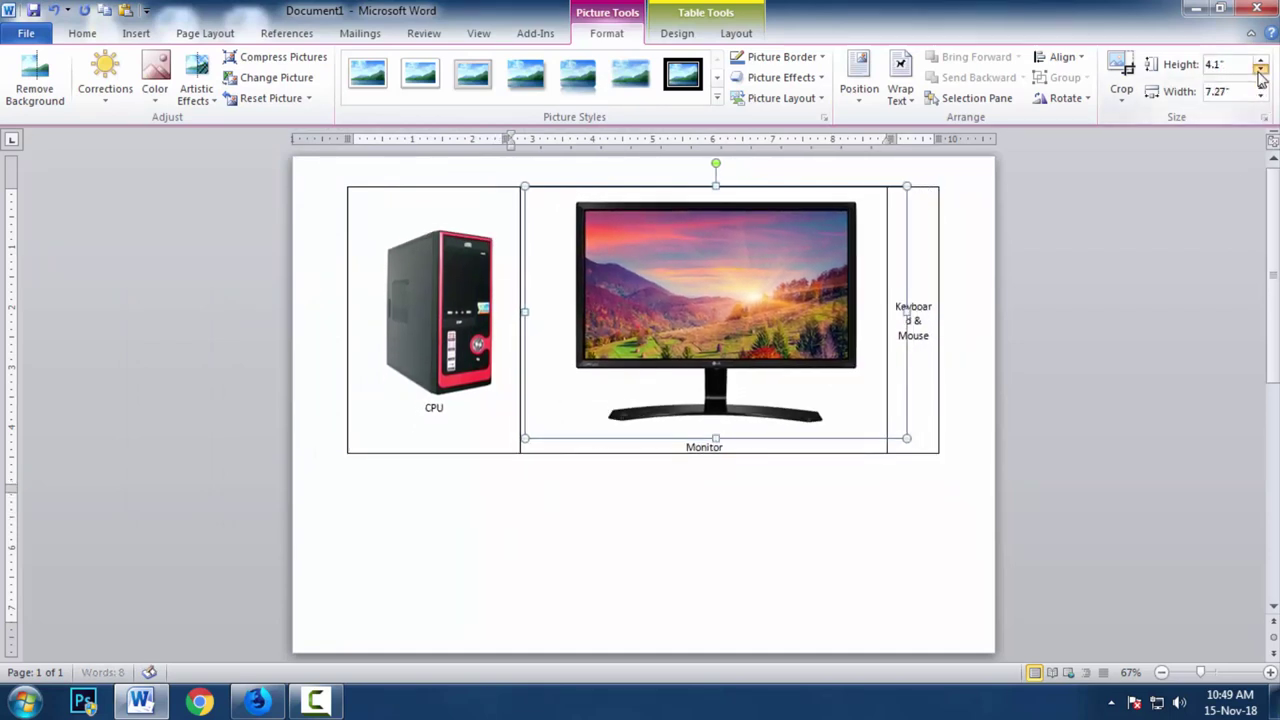
click(1260, 70)
click(1260, 70)
click(1260, 70)
click(1260, 70)
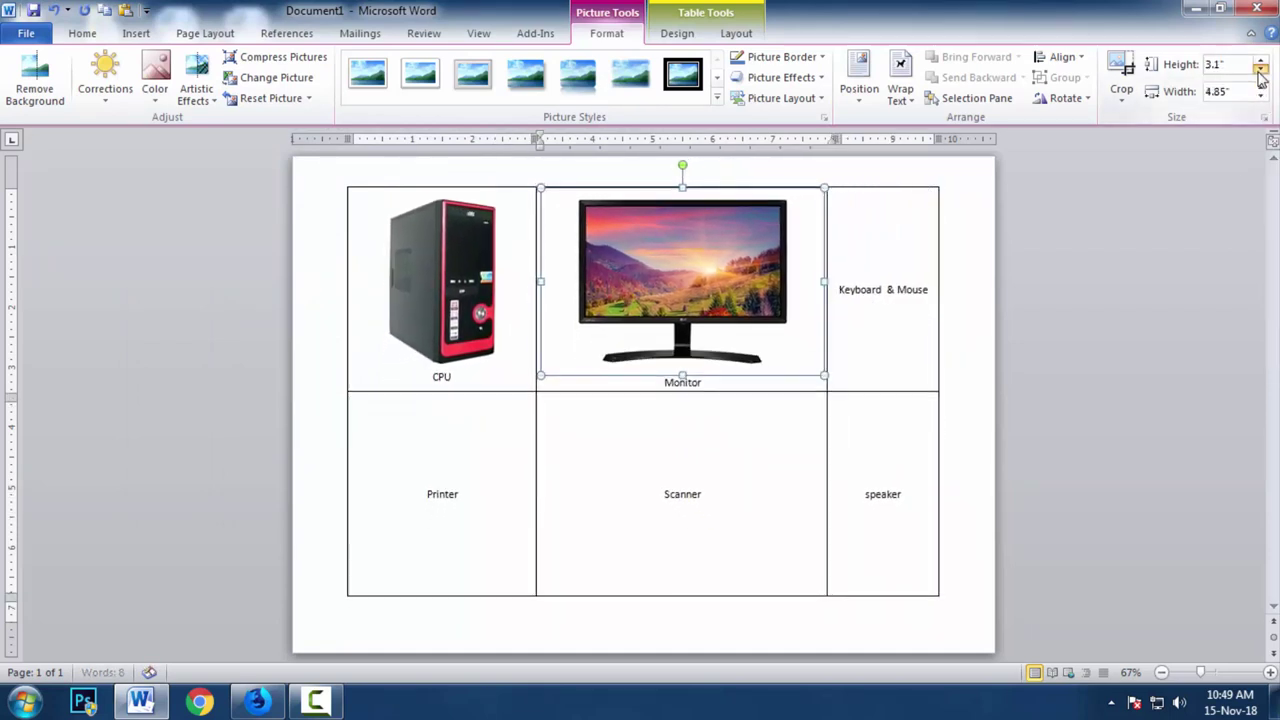
click(1260, 69)
click(1260, 69)
click(1260, 69)
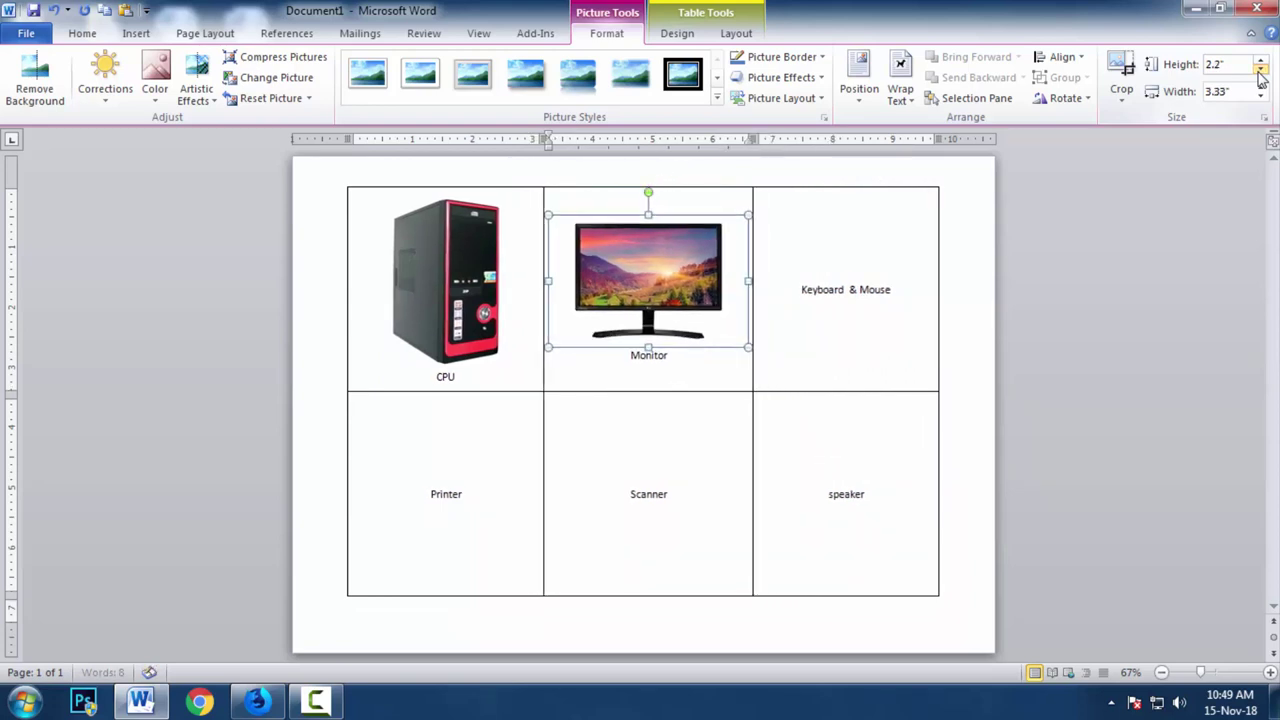
click(1260, 70)
click(1260, 70)
click(1260, 70)
click(1260, 70)
click(1260, 80)
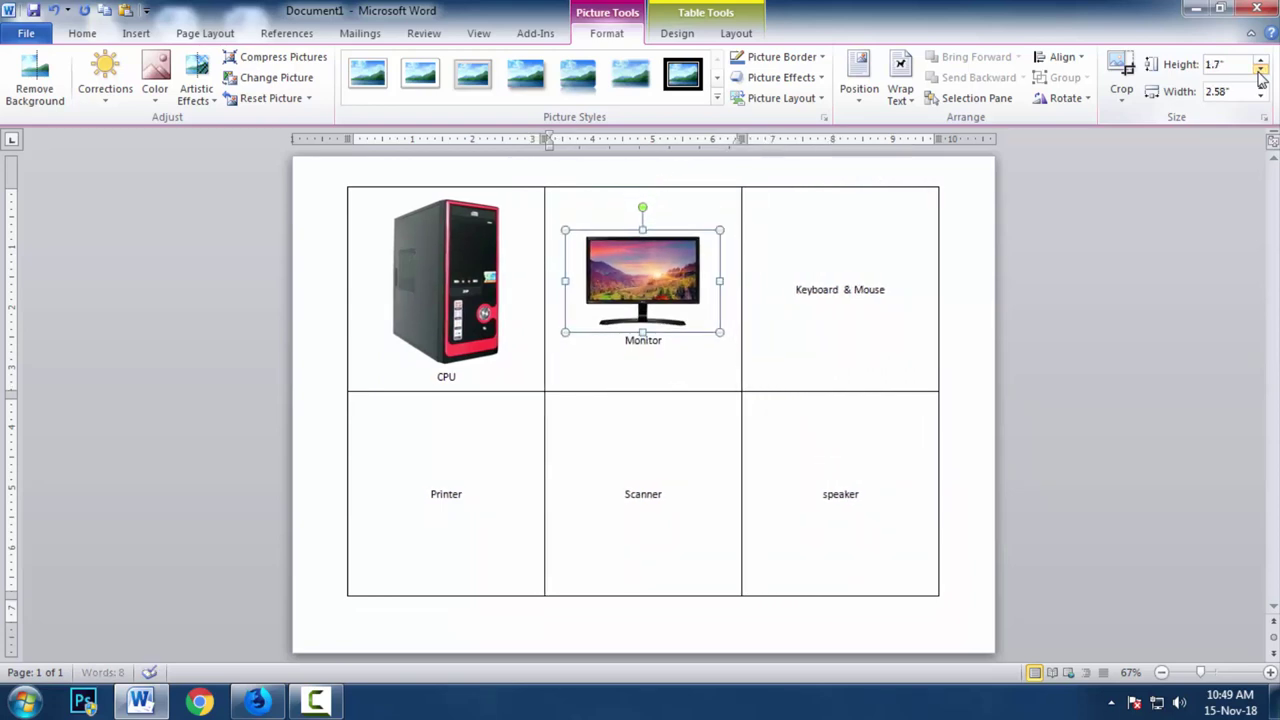
click(1261, 60)
click(1261, 60)
click(1261, 60)
click(1261, 60)
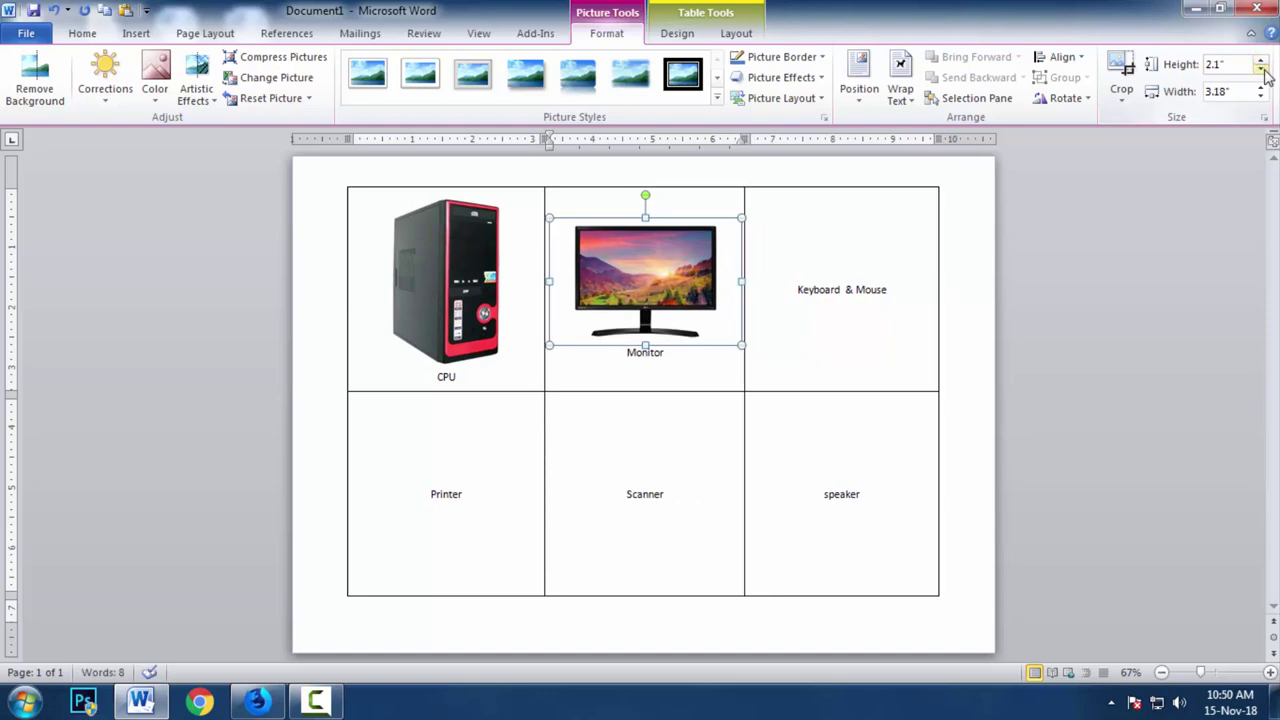
click(1261, 69)
click(1261, 69)
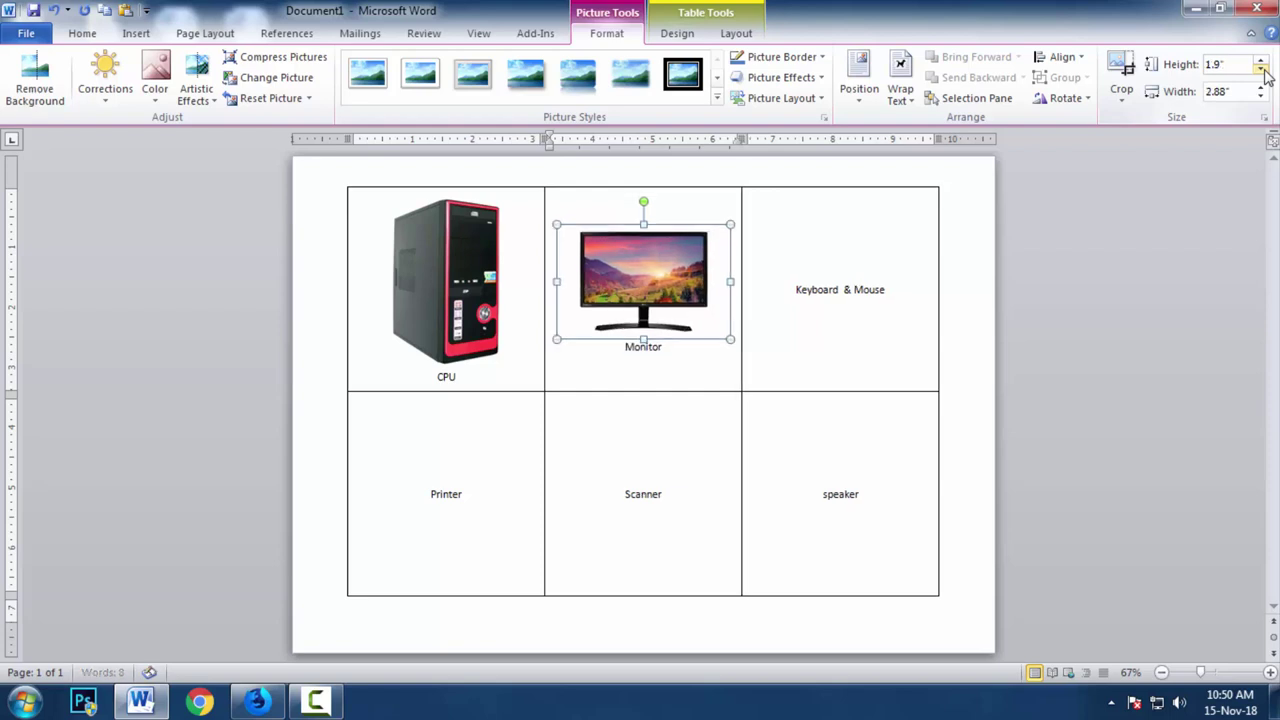
click(1261, 59)
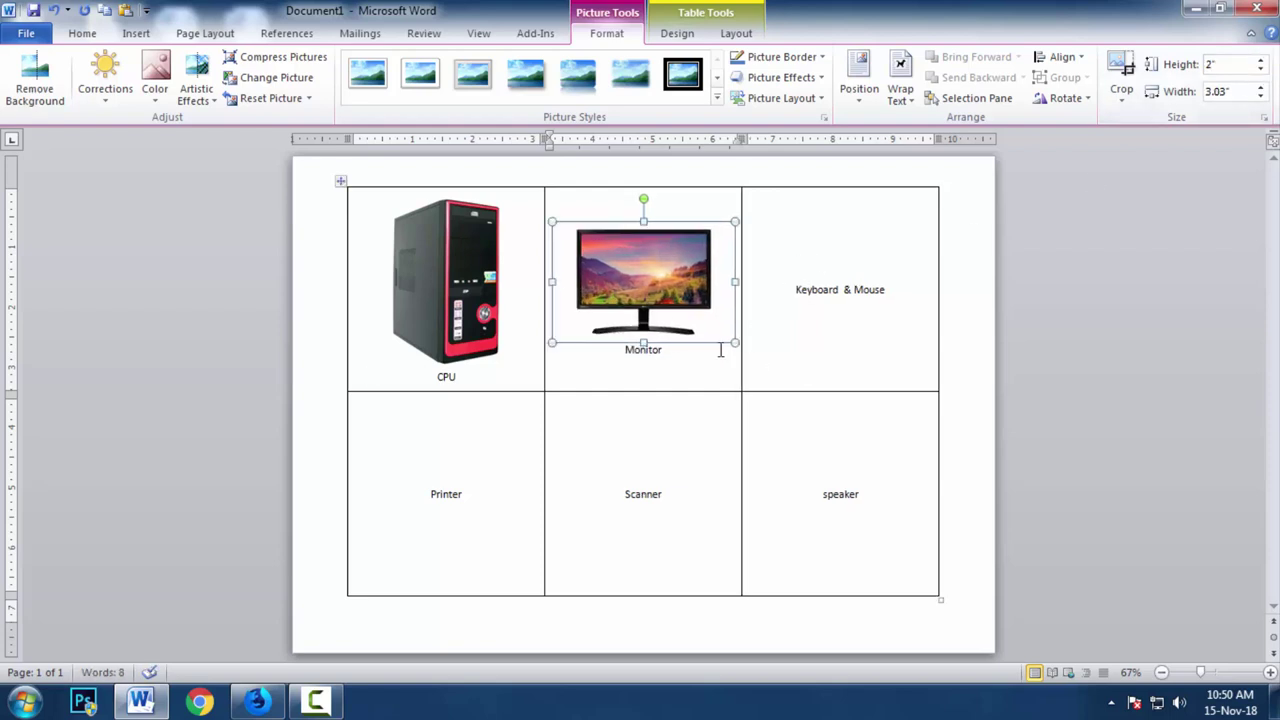
Select the Monitor and CPU labels beneath the pictures
click(617, 361)
drag(617, 356, 665, 360)
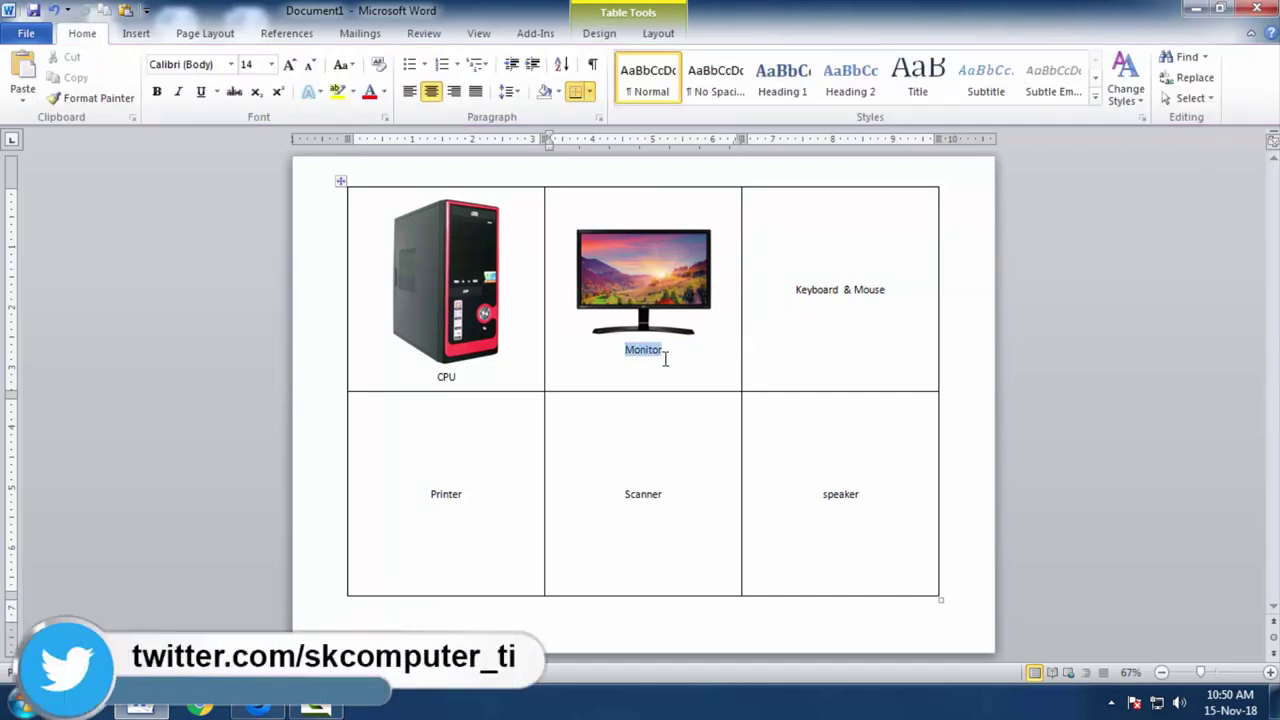
double_click(446, 377)
click(797, 289)
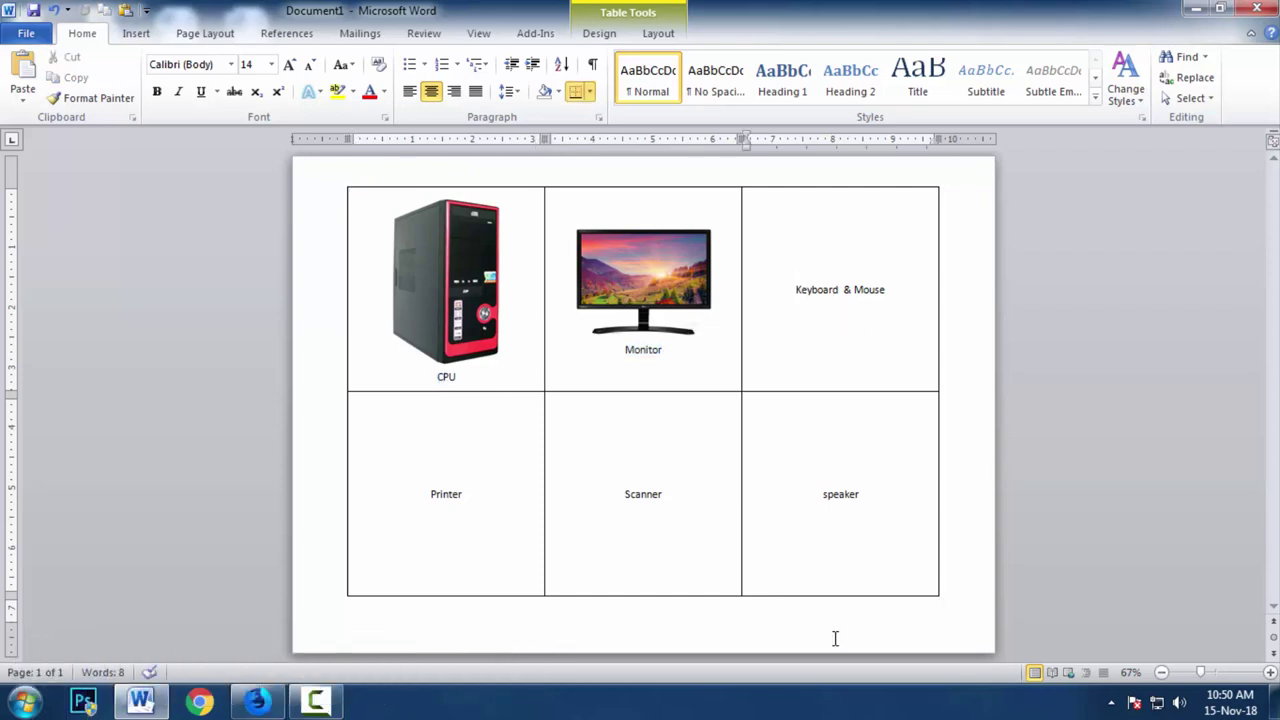
Insert the Computer Keyboard & Mouse picture into cell three and size it 1.8" tall
click(136, 33)
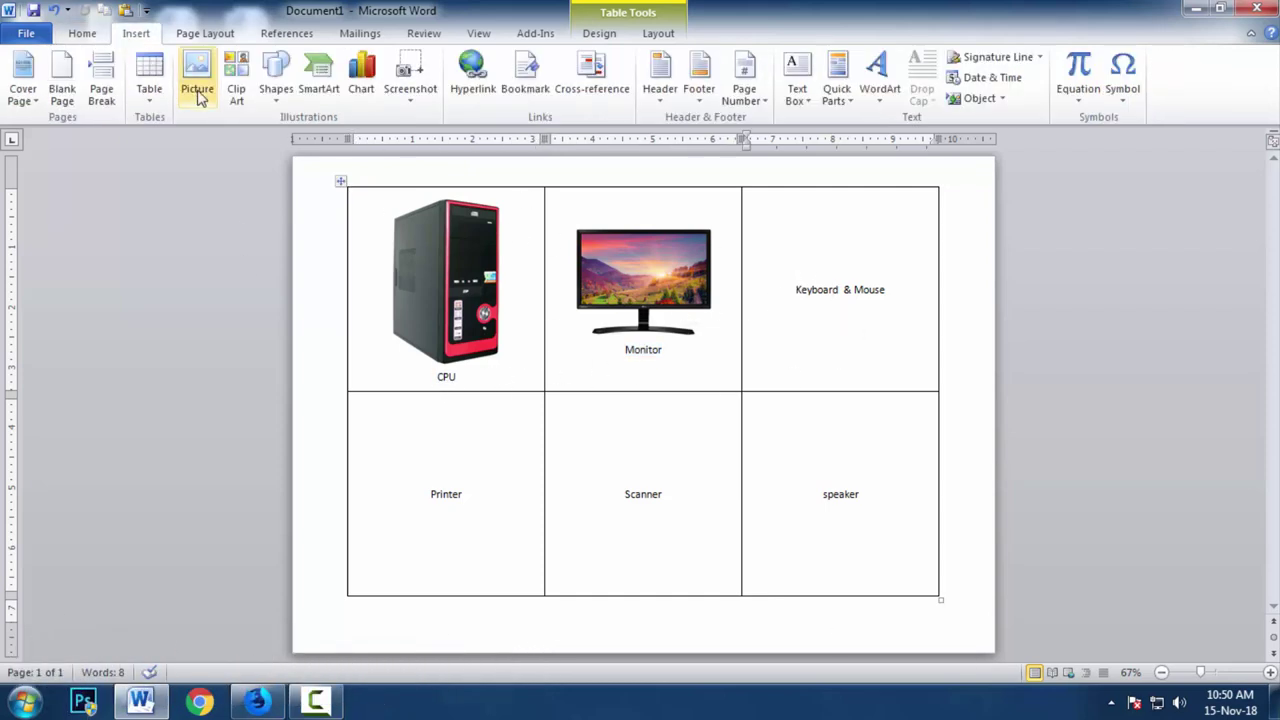
click(188, 92)
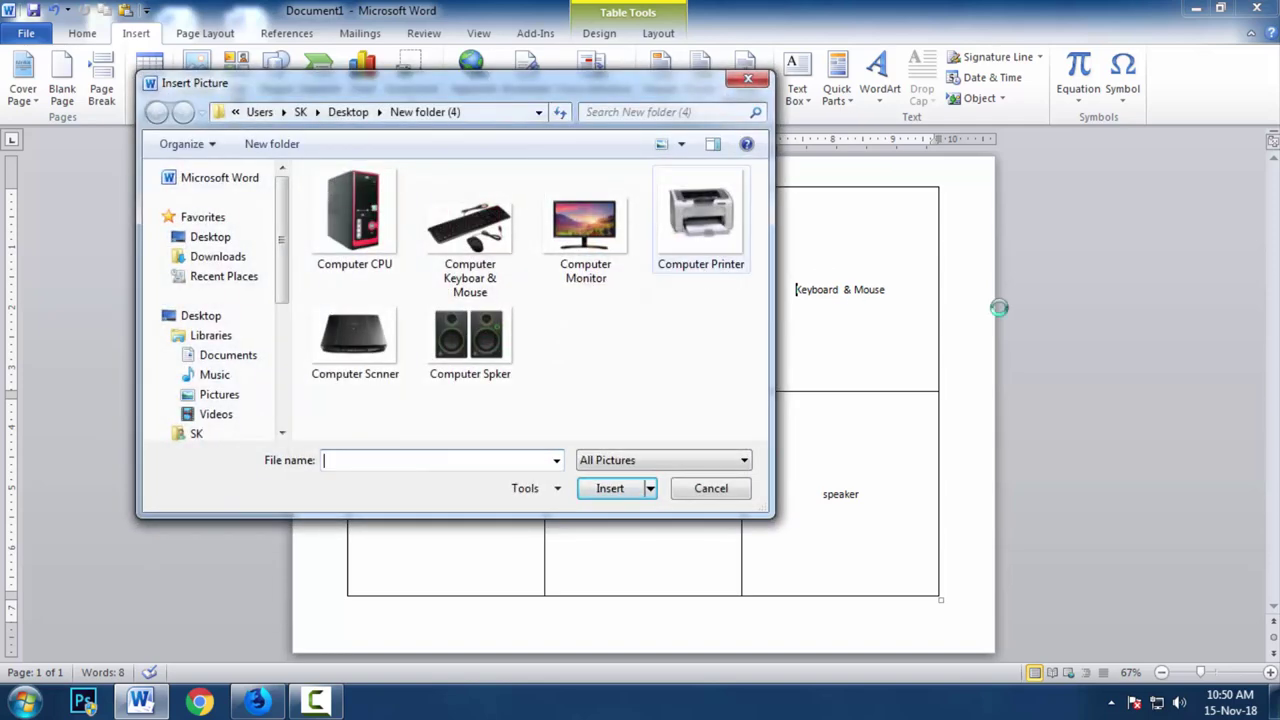
double_click(469, 230)
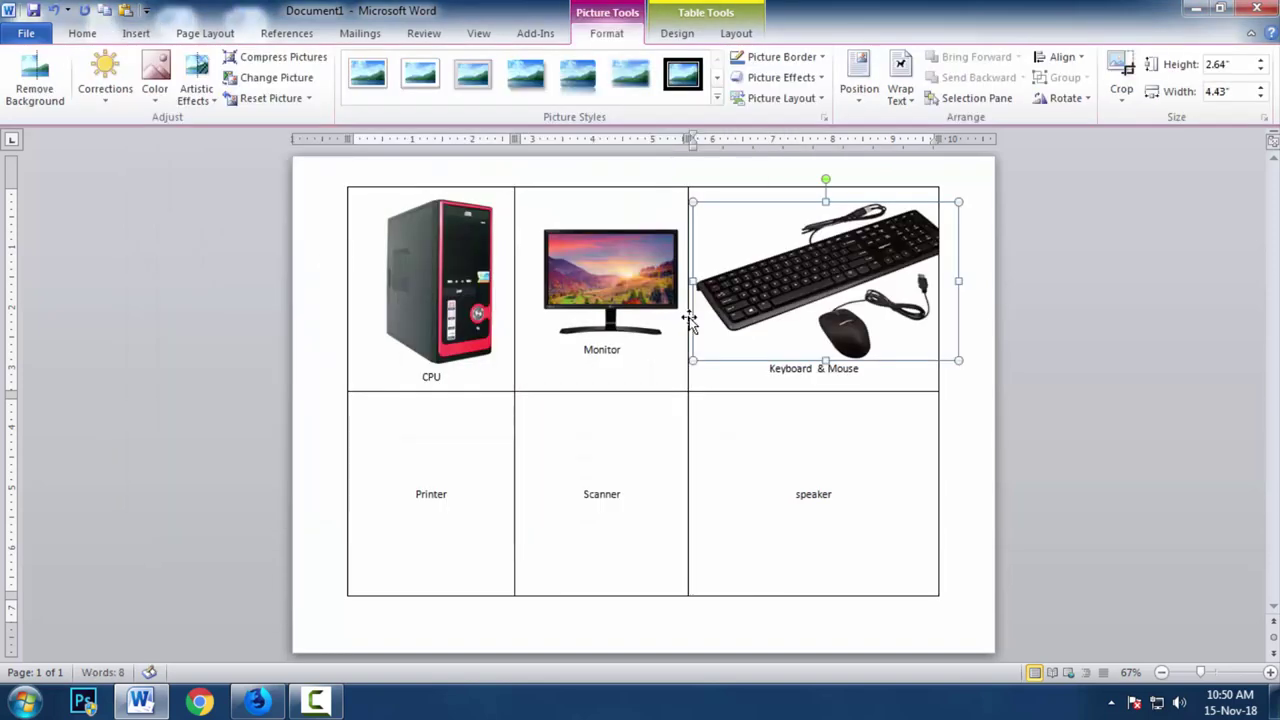
click(1261, 70)
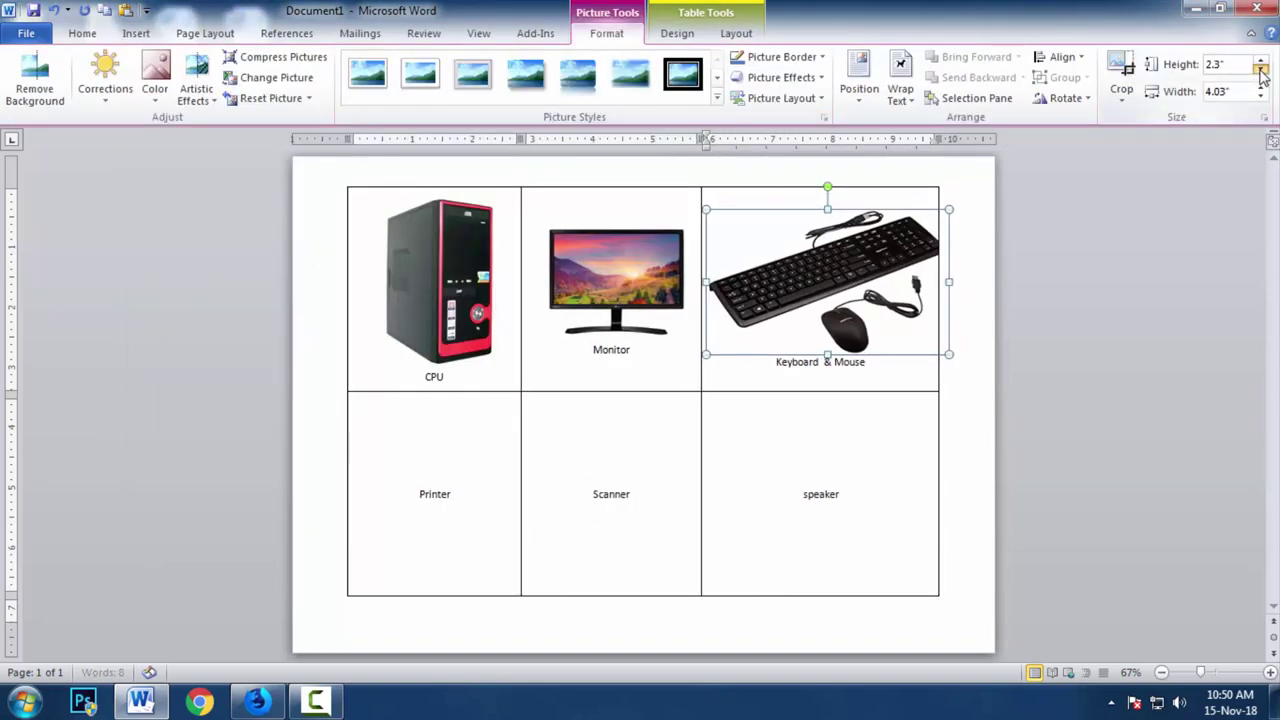
click(1261, 70)
click(1261, 70)
click(1261, 70)
click(1261, 59)
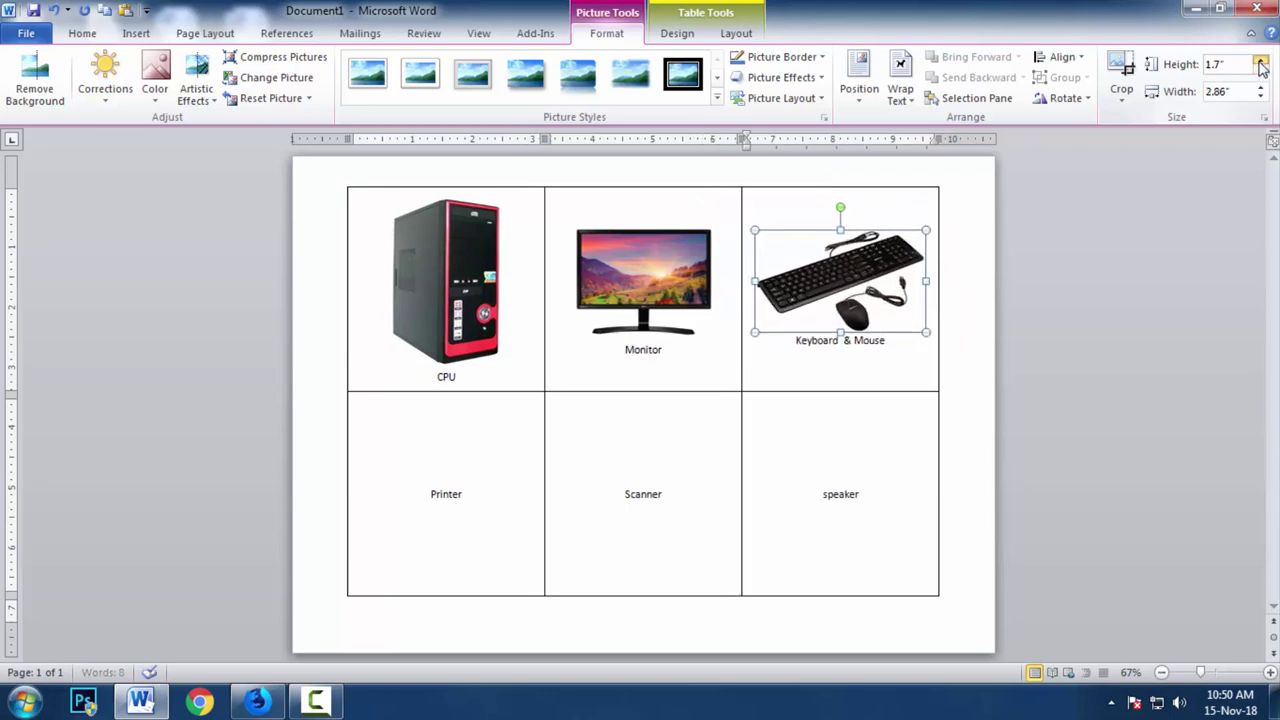
click(1261, 59)
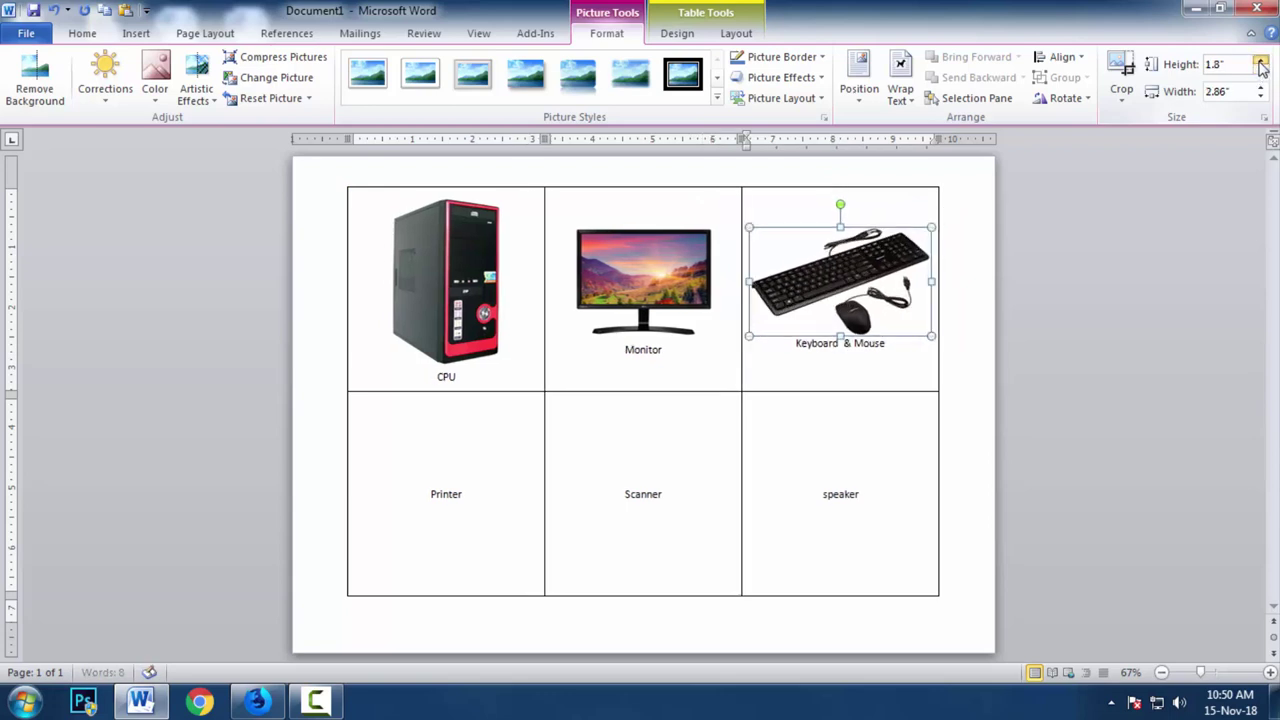
Insert the Computer Printer picture above Printer and enlarge it to 3" tall
click(392, 502)
click(134, 35)
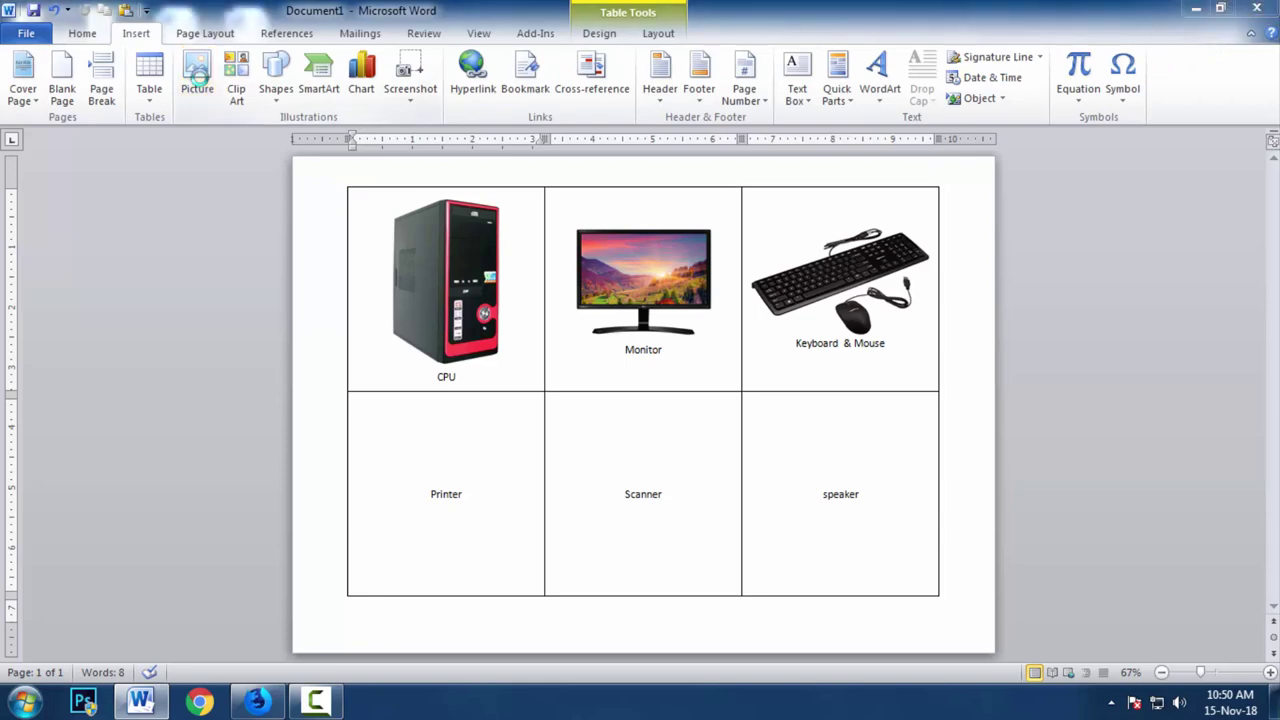
click(198, 78)
double_click(700, 215)
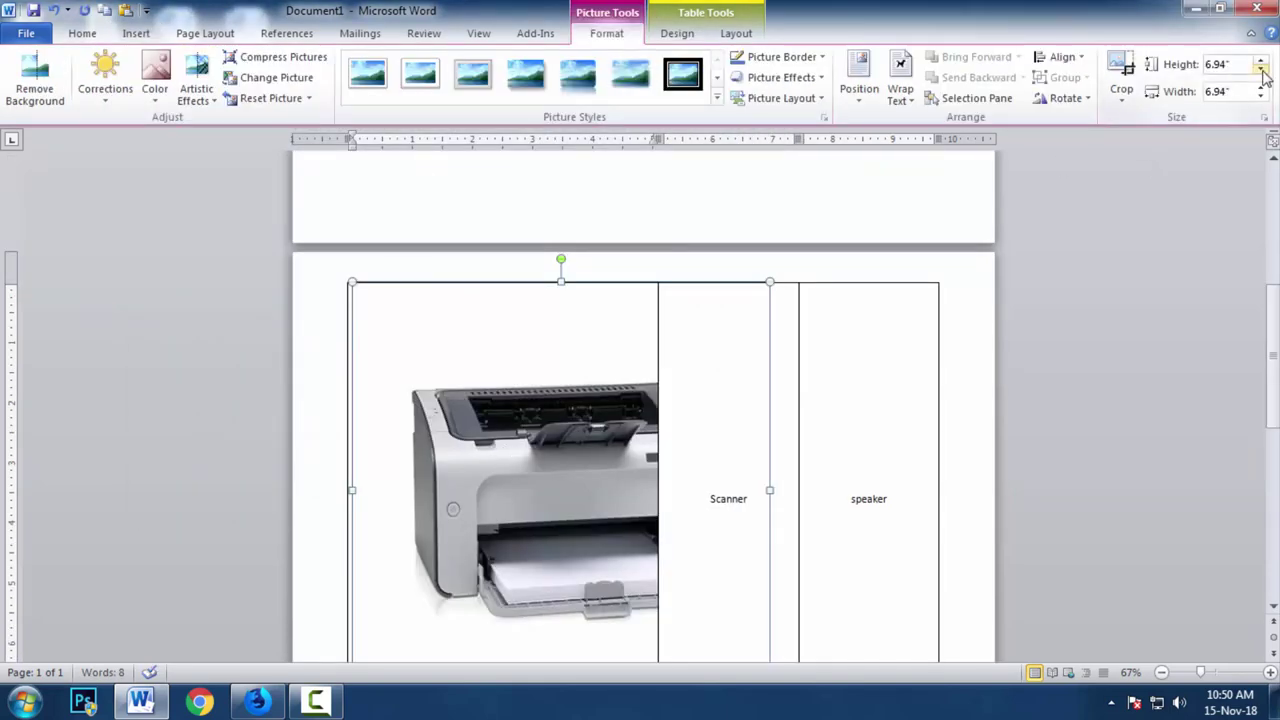
click(1222, 65)
text(2.2)
key(Return)
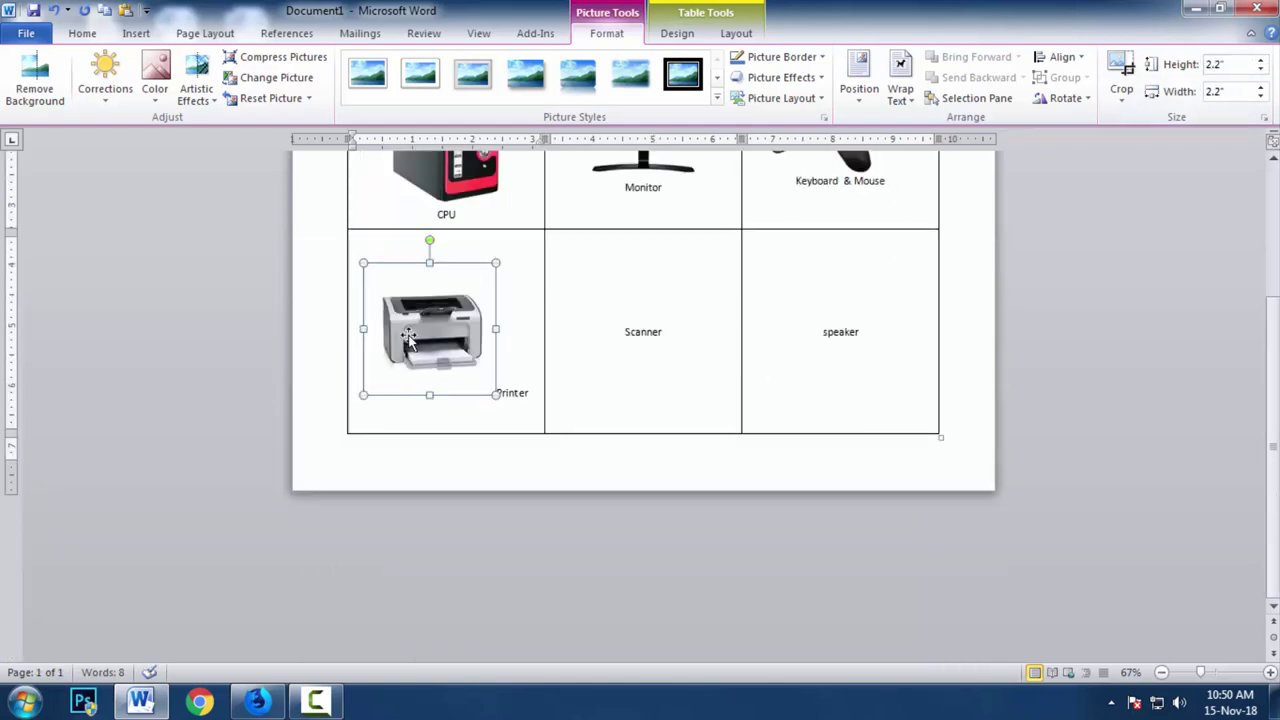
click(1261, 60)
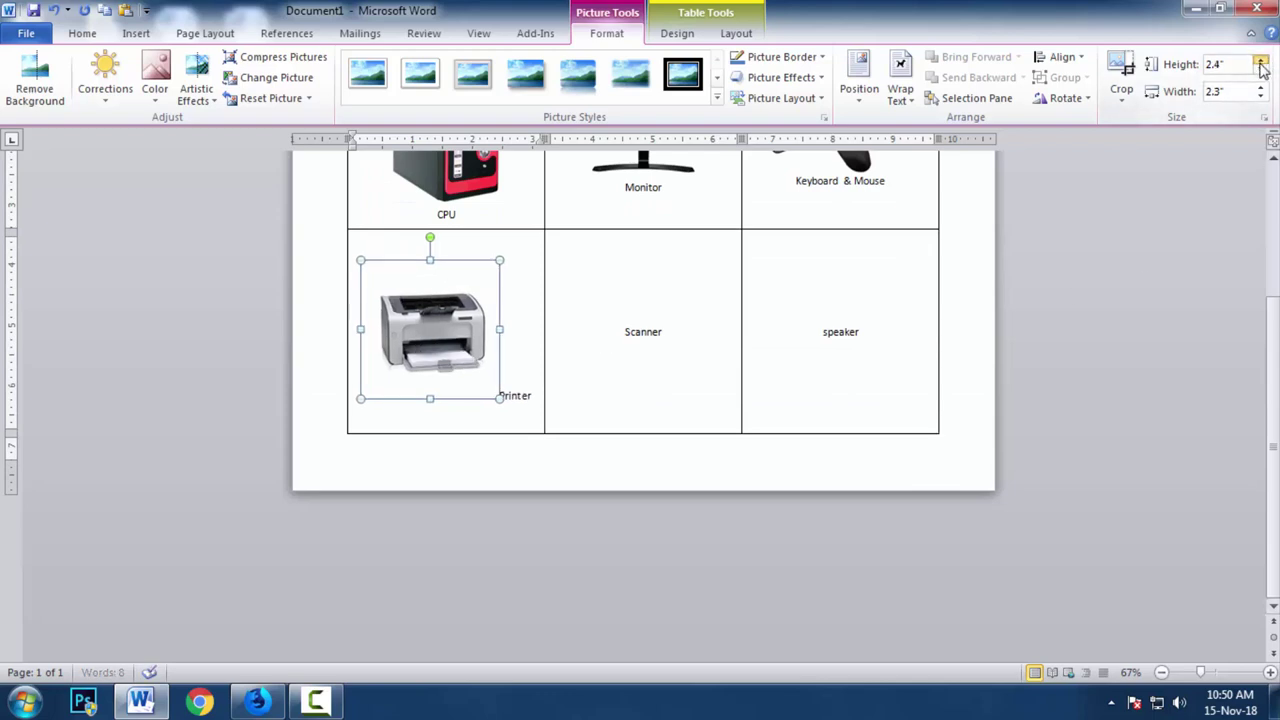
click(1261, 62)
click(1261, 62)
click(1261, 62)
click(1261, 62)
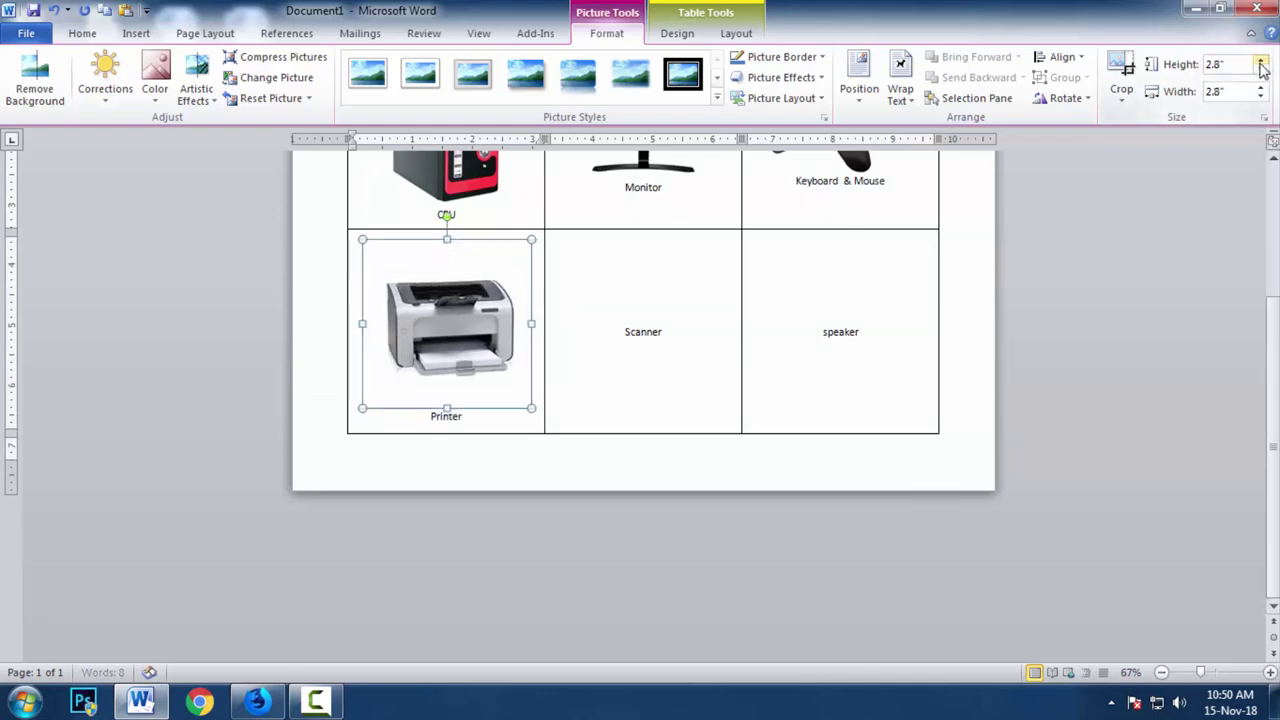
click(1261, 62)
click(1261, 62)
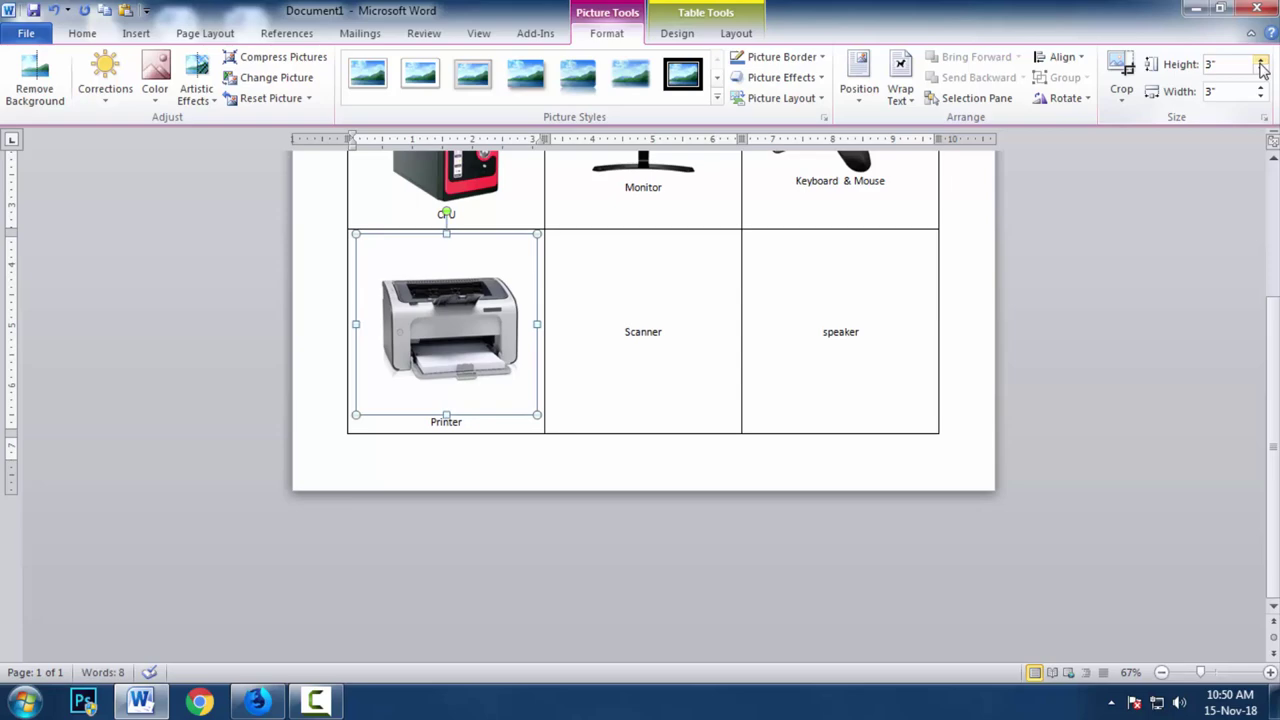
Place the insertion point in the Scanner cell ready for its picture
click(624, 331)
scroll(725, 391, up, 2)
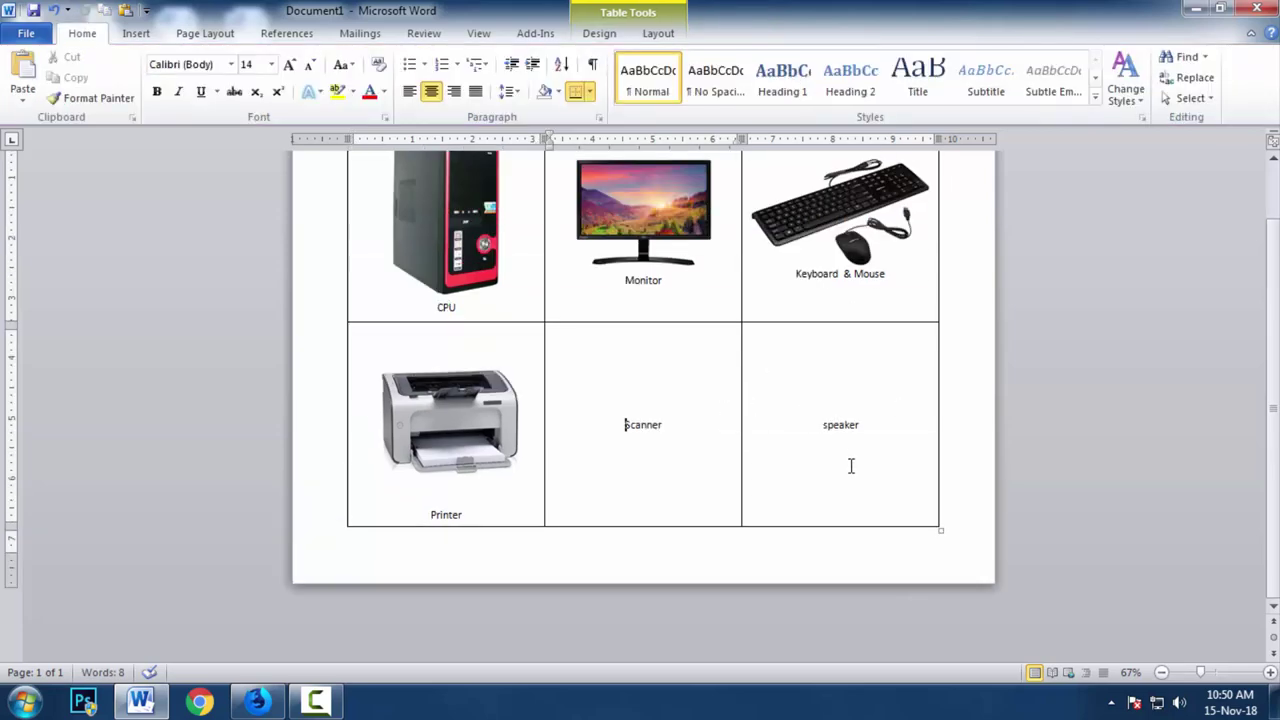
scroll(849, 466, up, 2)
click(136, 33)
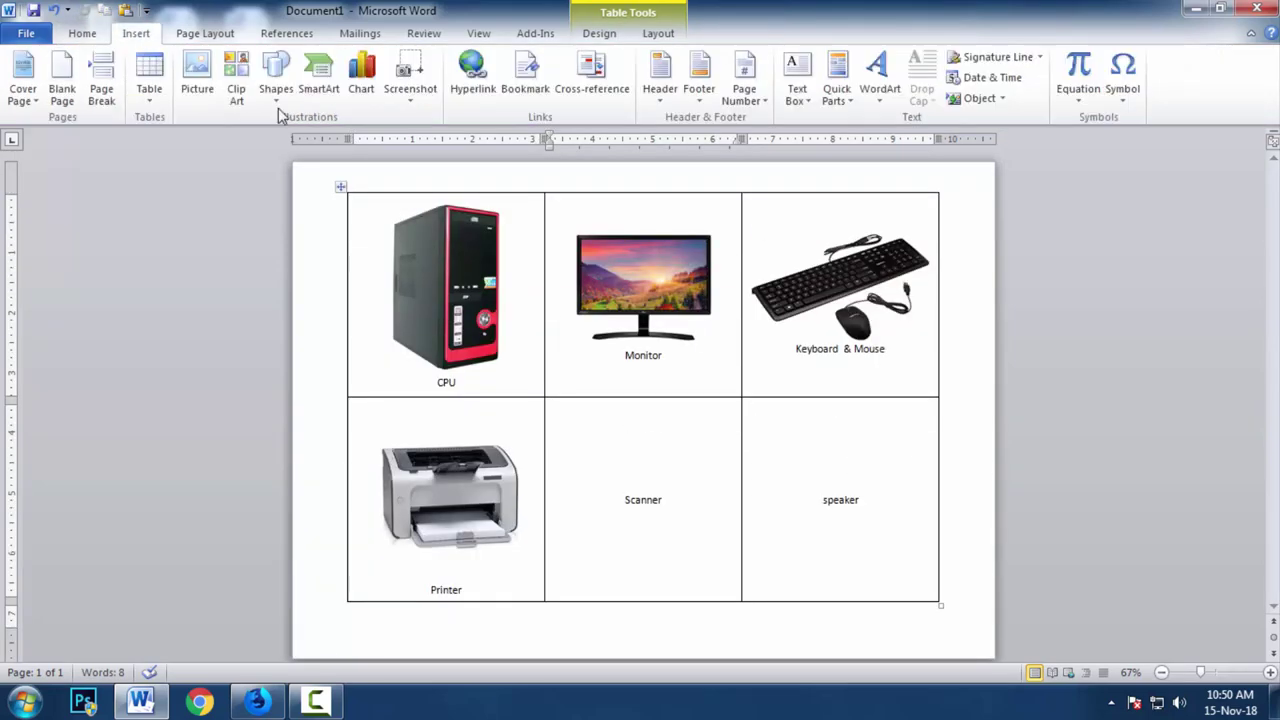
Insert the scanner picture into its cell and shrink it to 2" tall
click(196, 66)
double_click(355, 335)
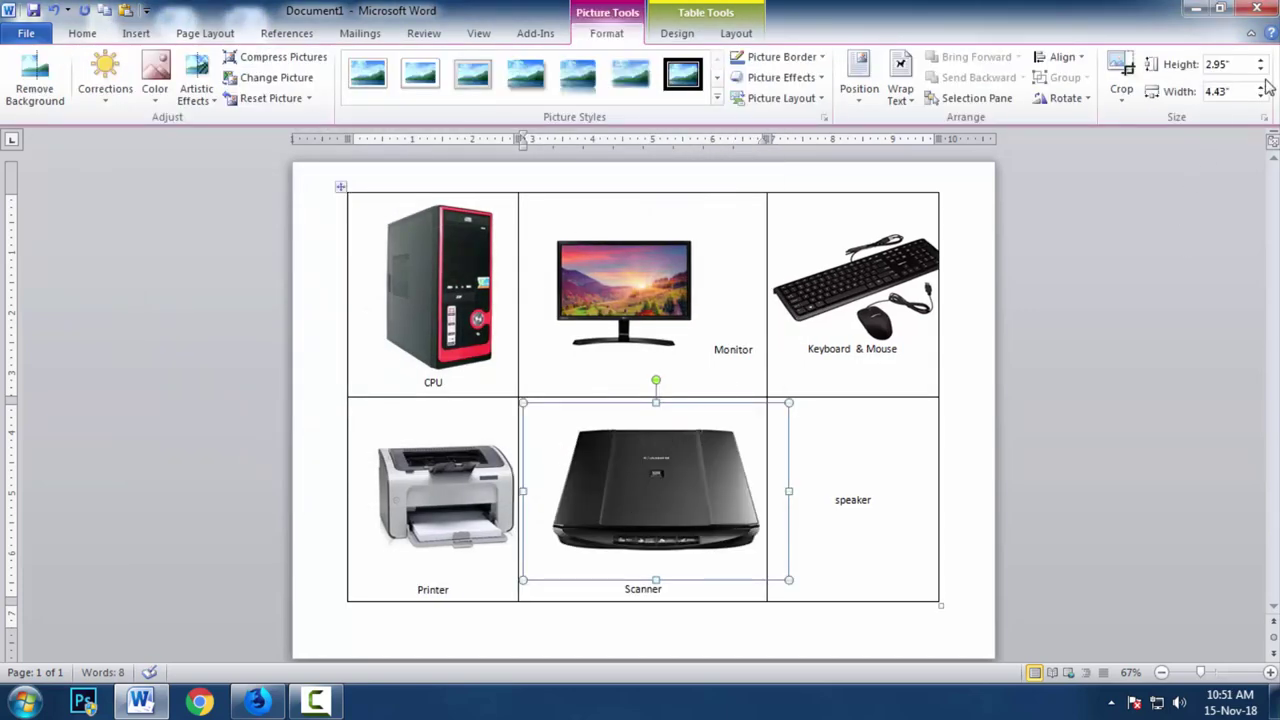
click(1261, 68)
click(1261, 70)
click(1261, 70)
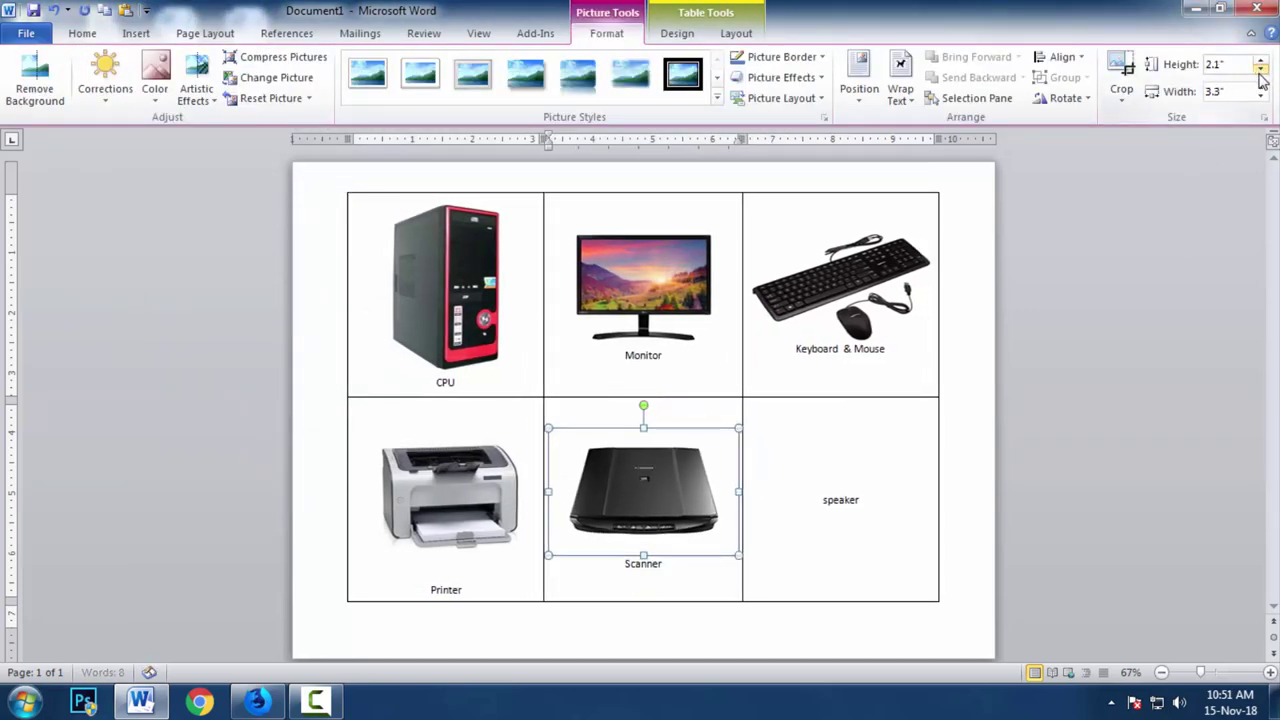
click(1261, 70)
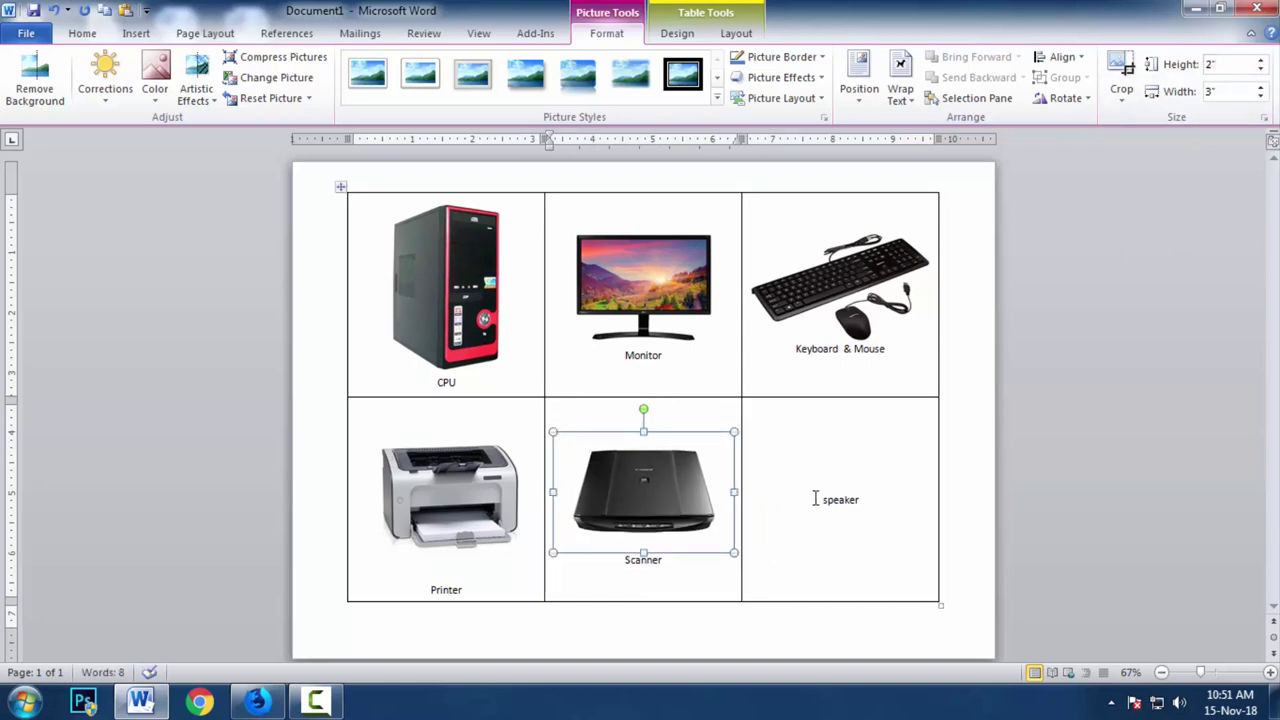
Insert the Computer Spker picture into the speaker cell and size it to 2" by 3"
click(815, 498)
click(136, 33)
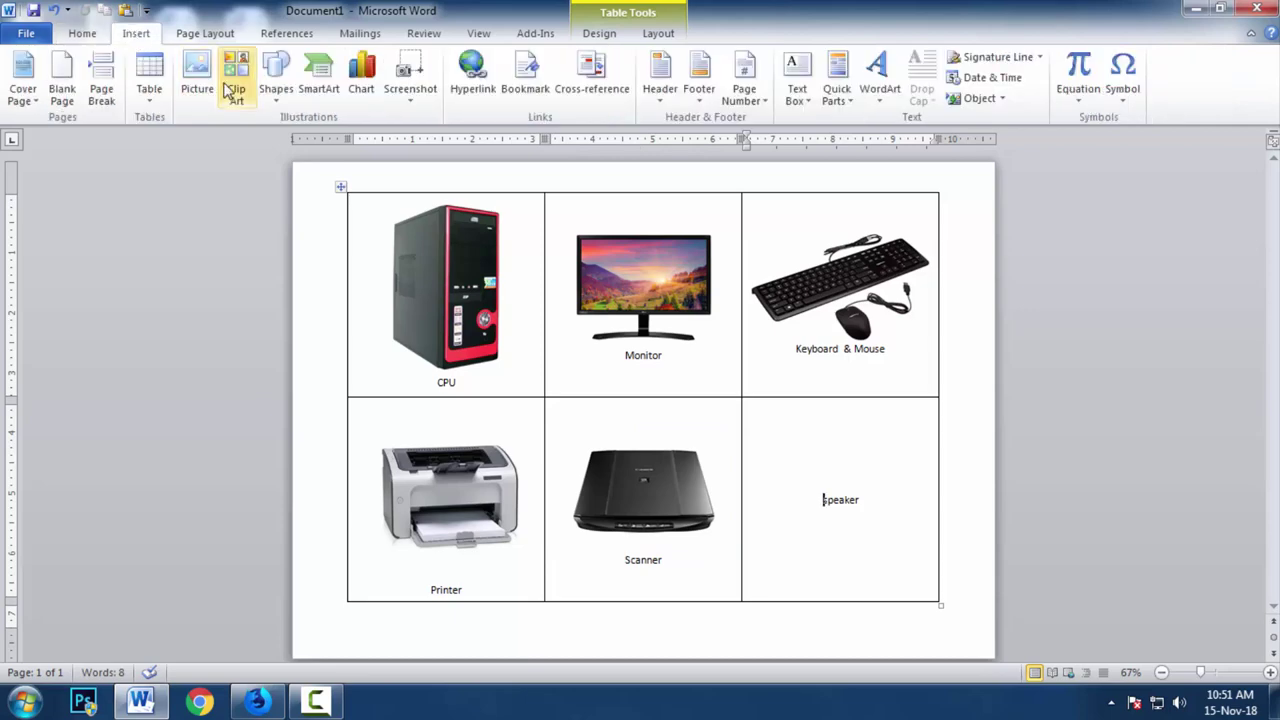
click(197, 80)
click(474, 342)
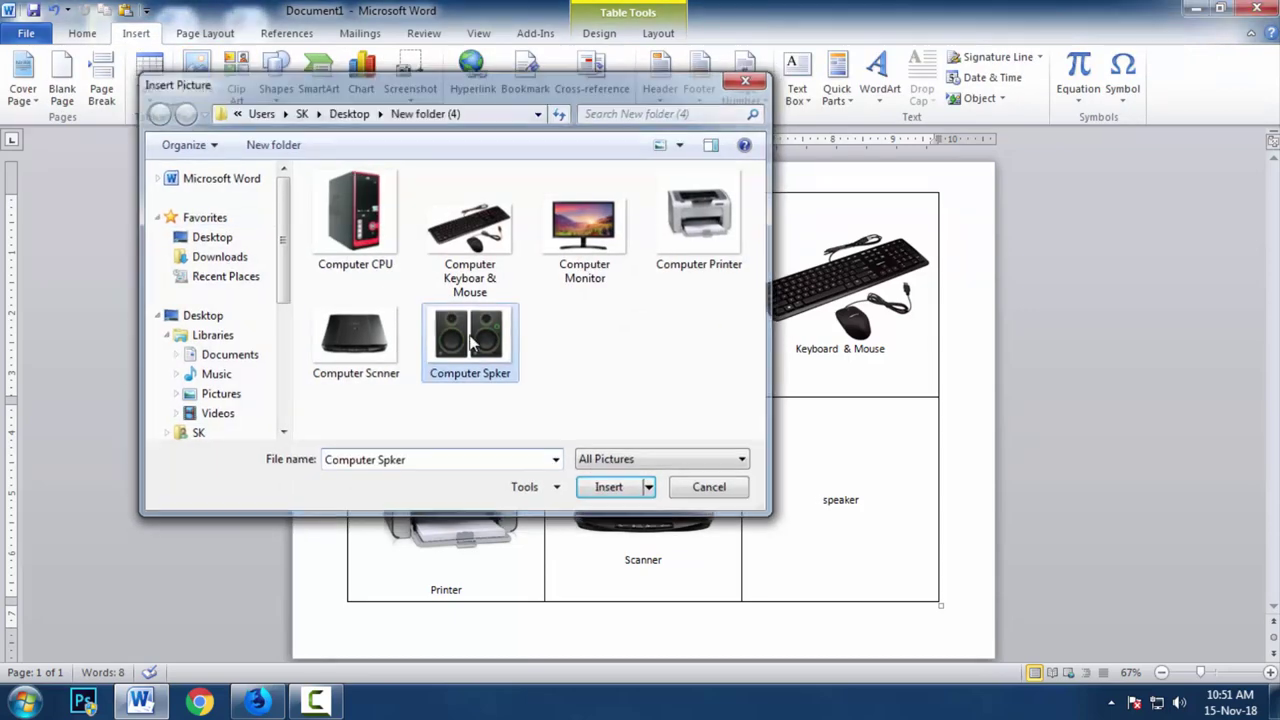
double_click(474, 342)
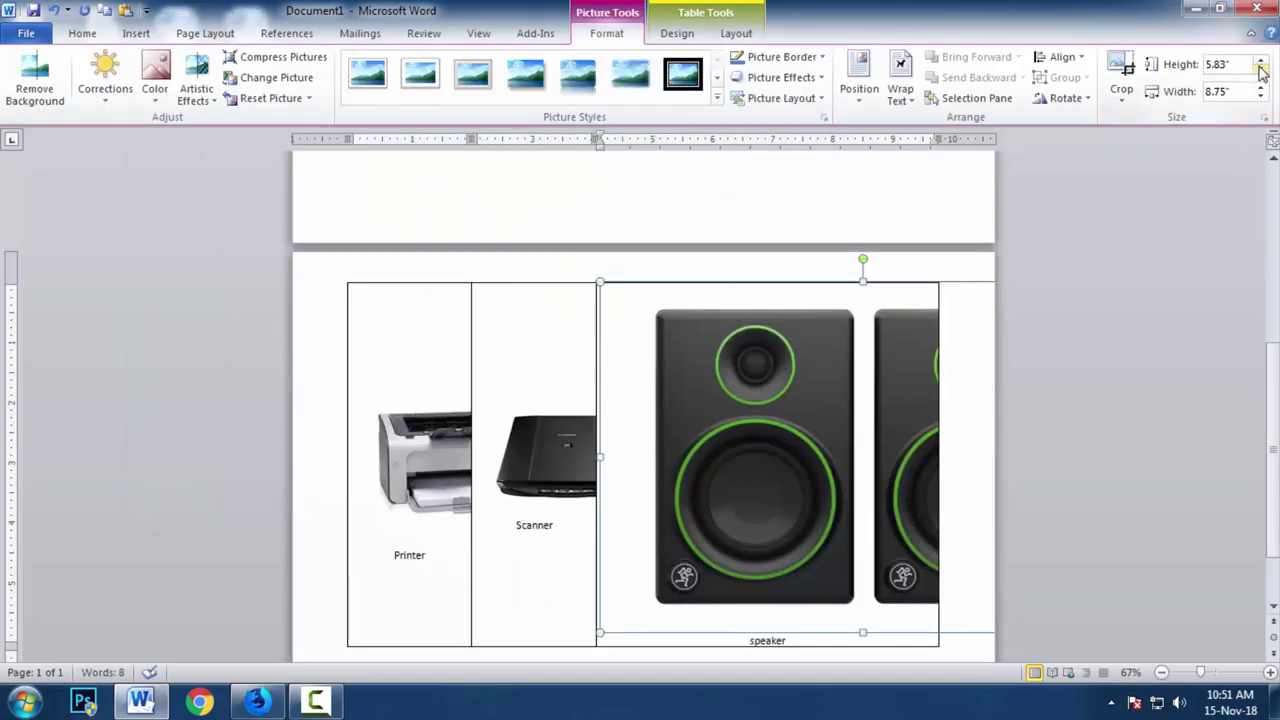
click(1240, 66)
text(2.)
key(Return)
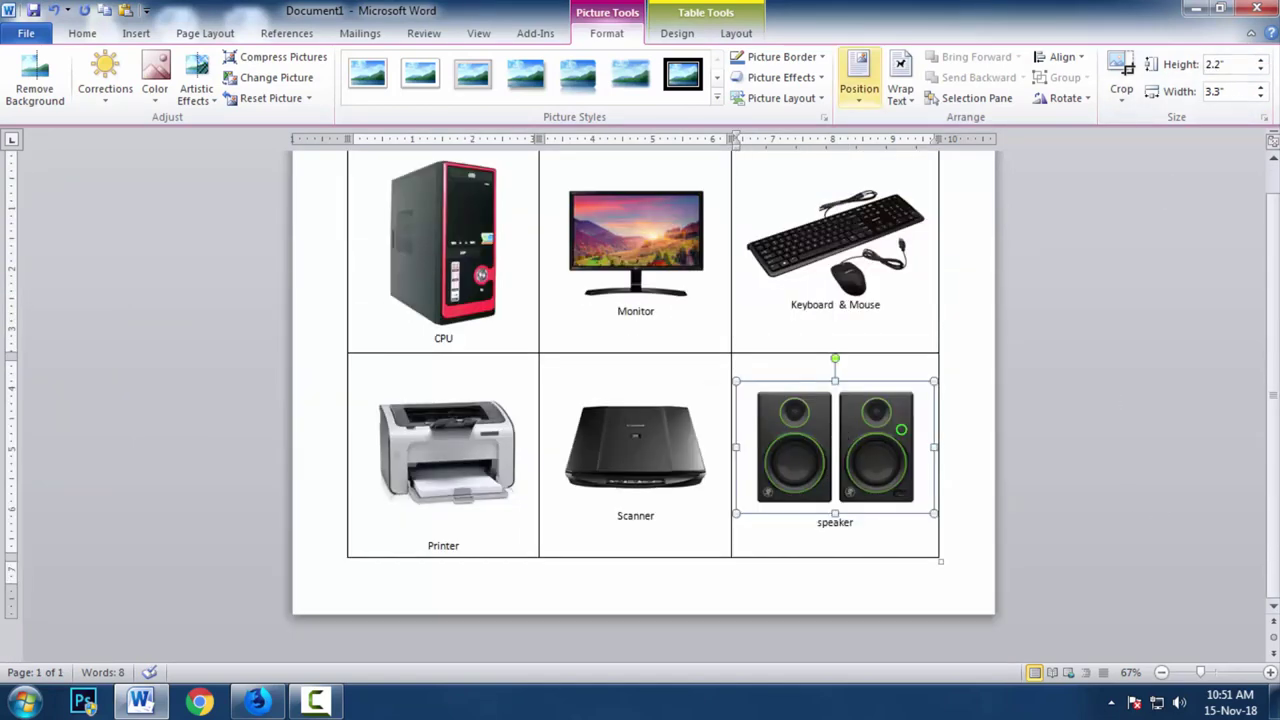
click(1261, 60)
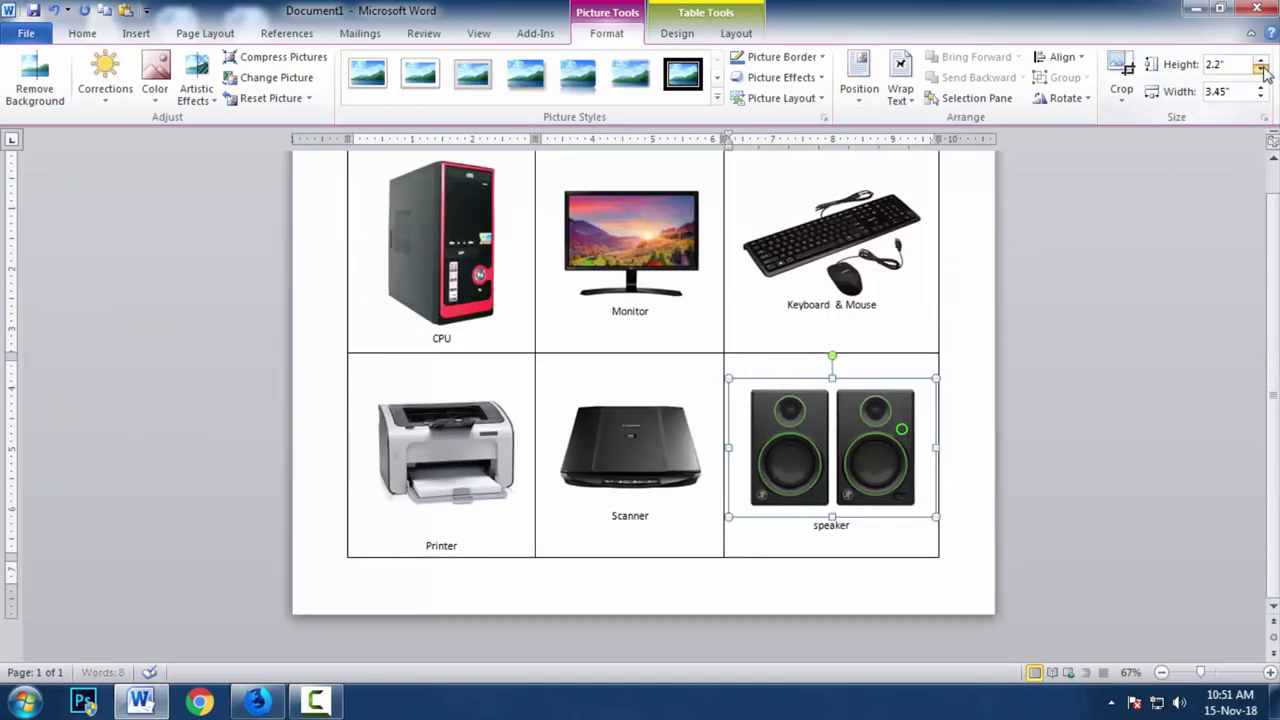
click(1262, 69)
click(1262, 69)
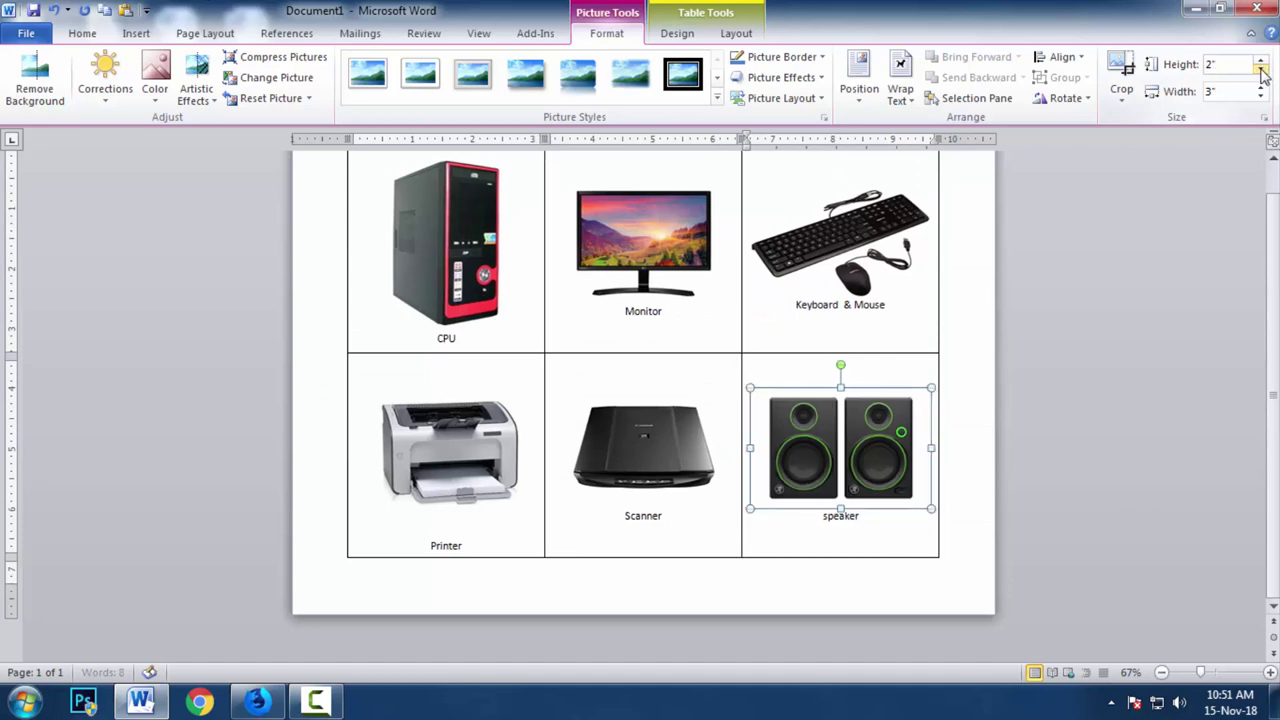
Reselect the speaker picture and check the Monitor and Keyboard & Mouse cells
click(716, 402)
click(830, 400)
scroll(888, 418, up, 1)
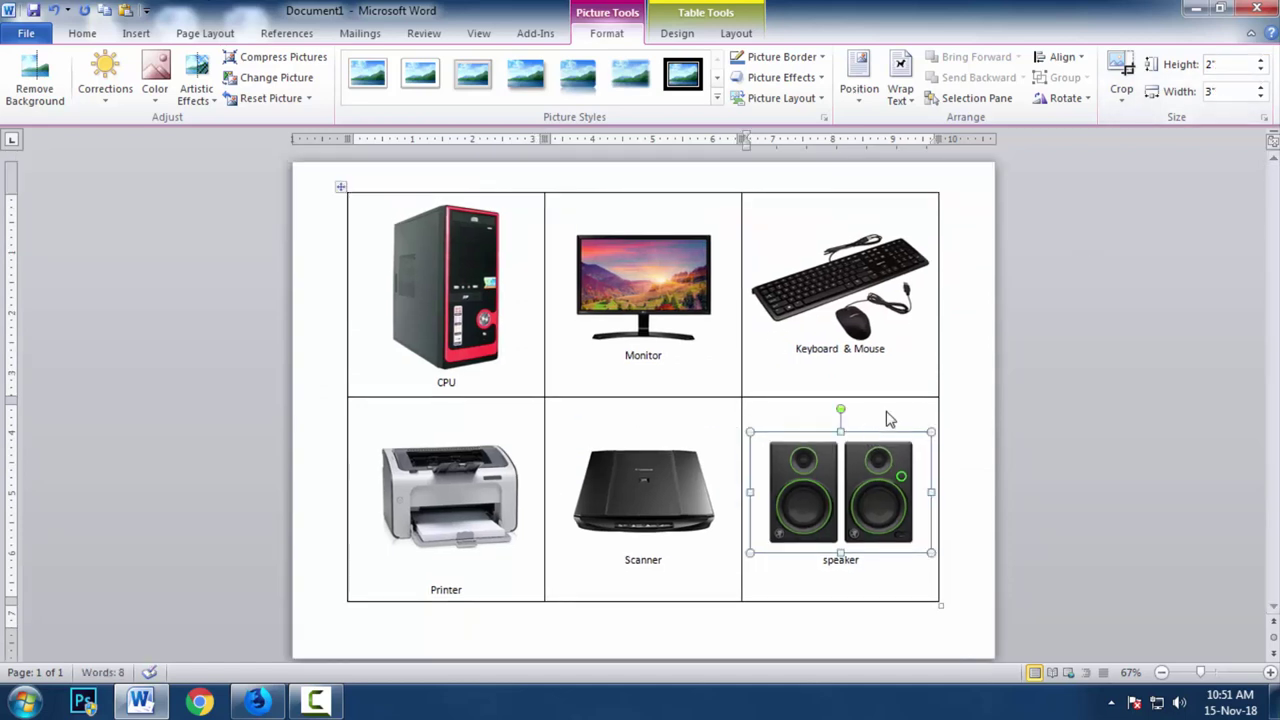
drag(632, 365, 830, 398)
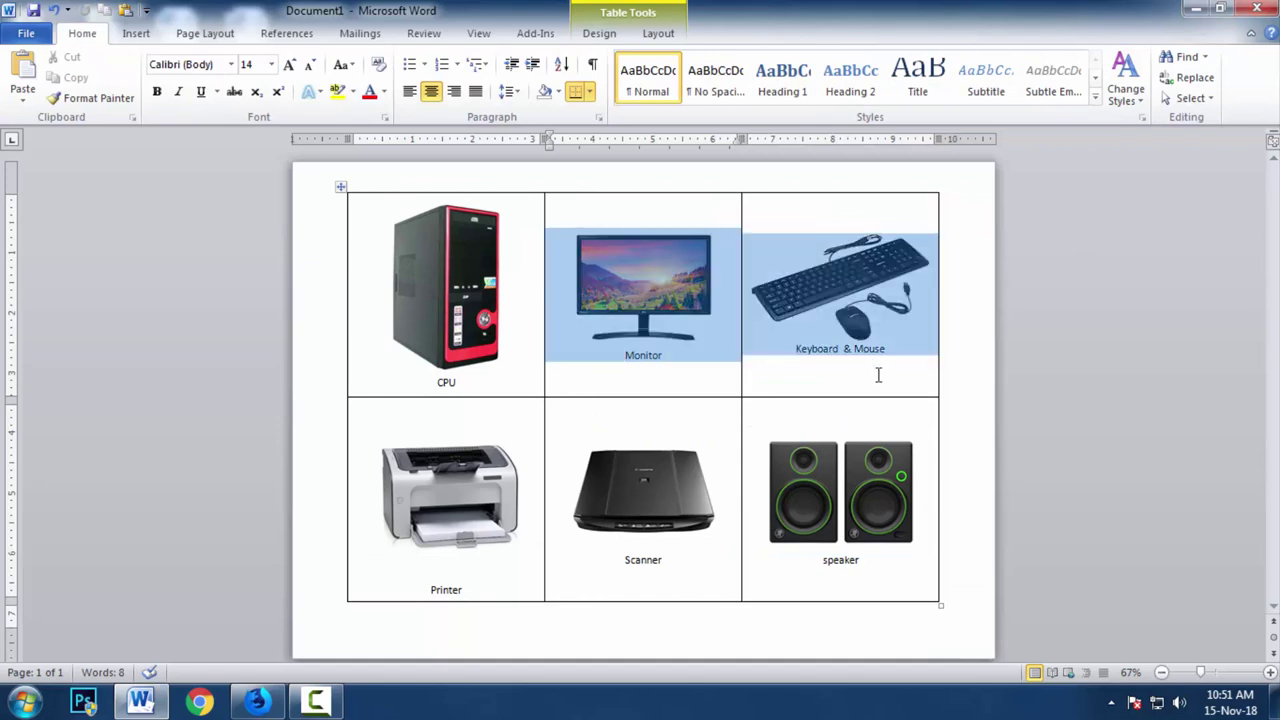
click(831, 435)
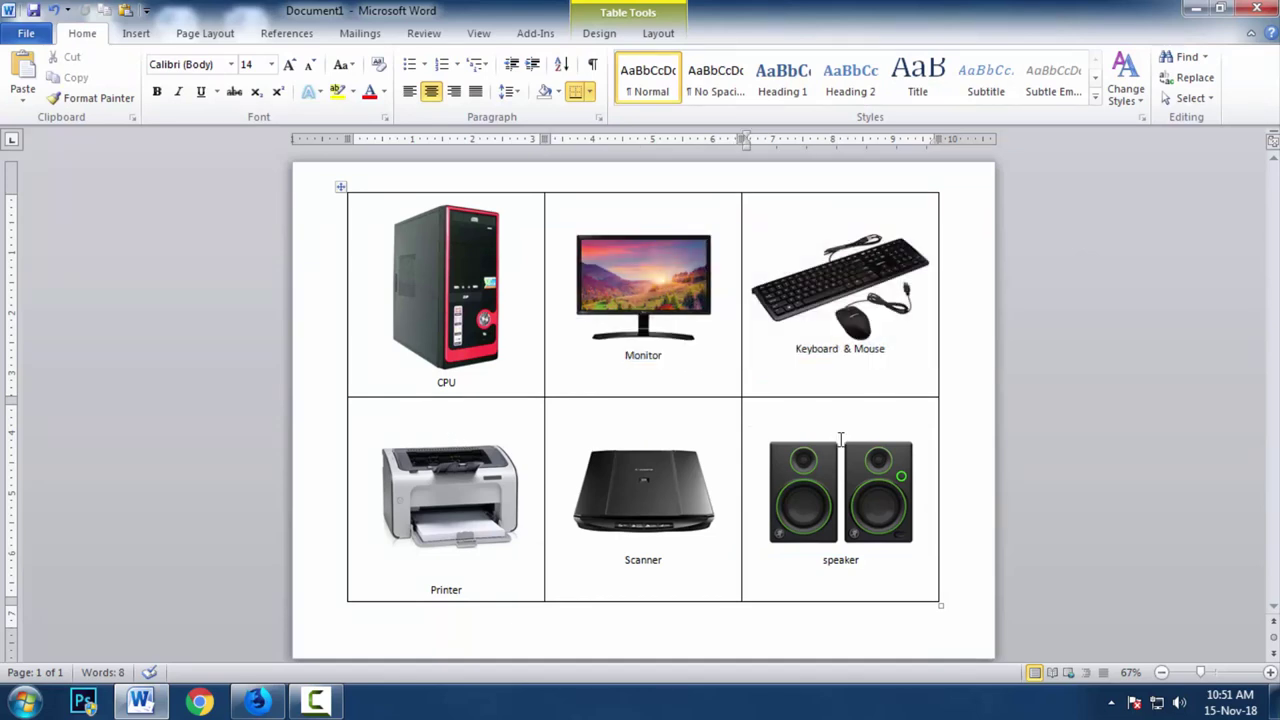
Select the whole table and align all cell contents bottom centre
key(ctrl+a)
click(658, 33)
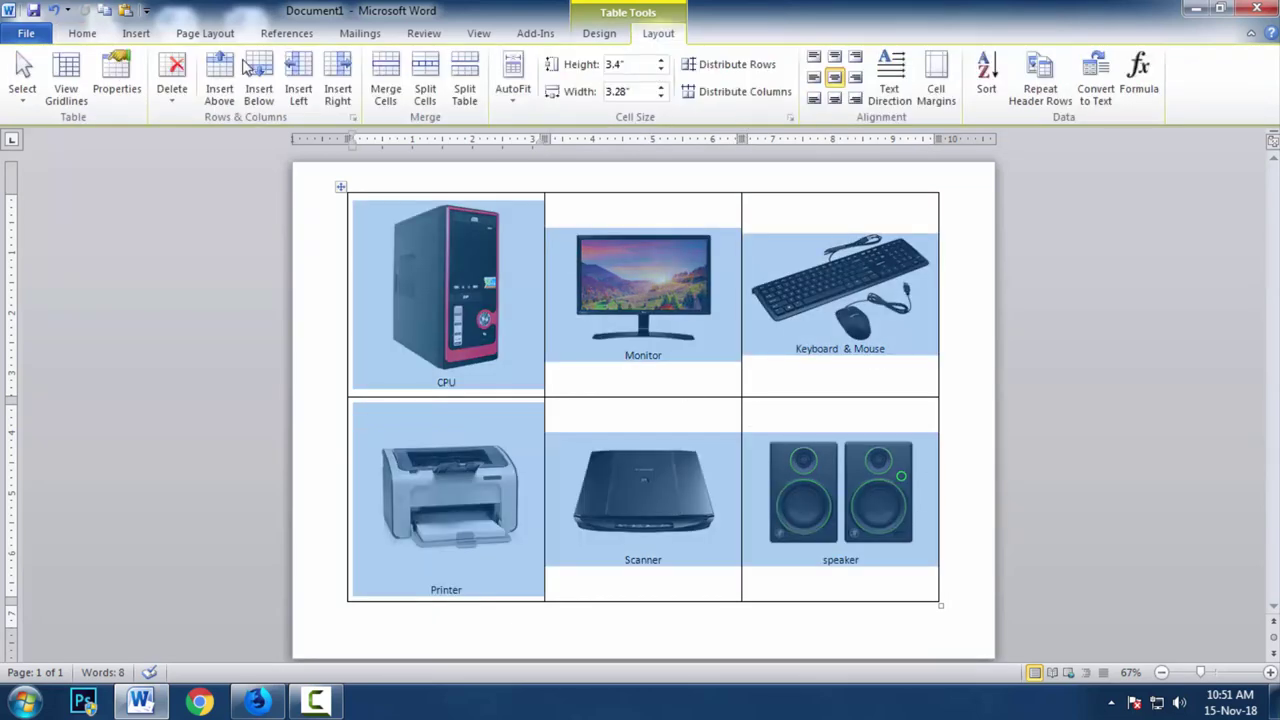
click(835, 100)
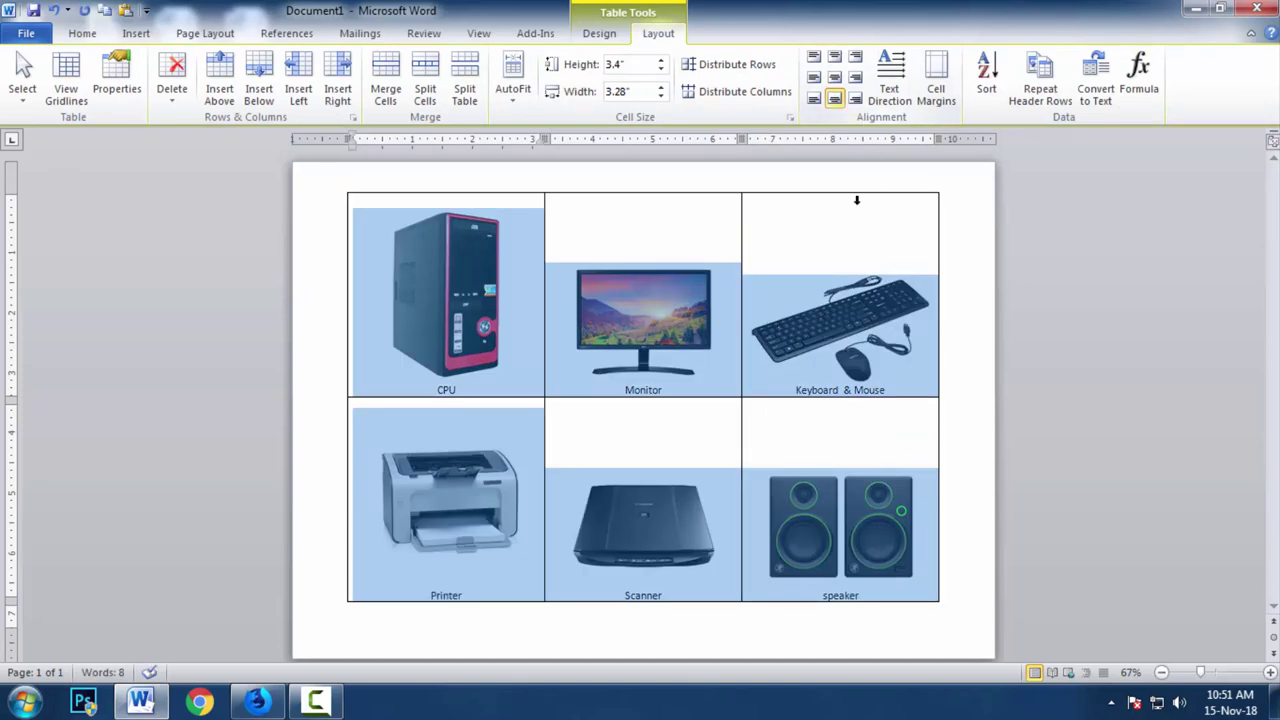
Reapply bottom-centre alignment to the Keyboard & Mouse cell, then reselect the table
click(866, 300)
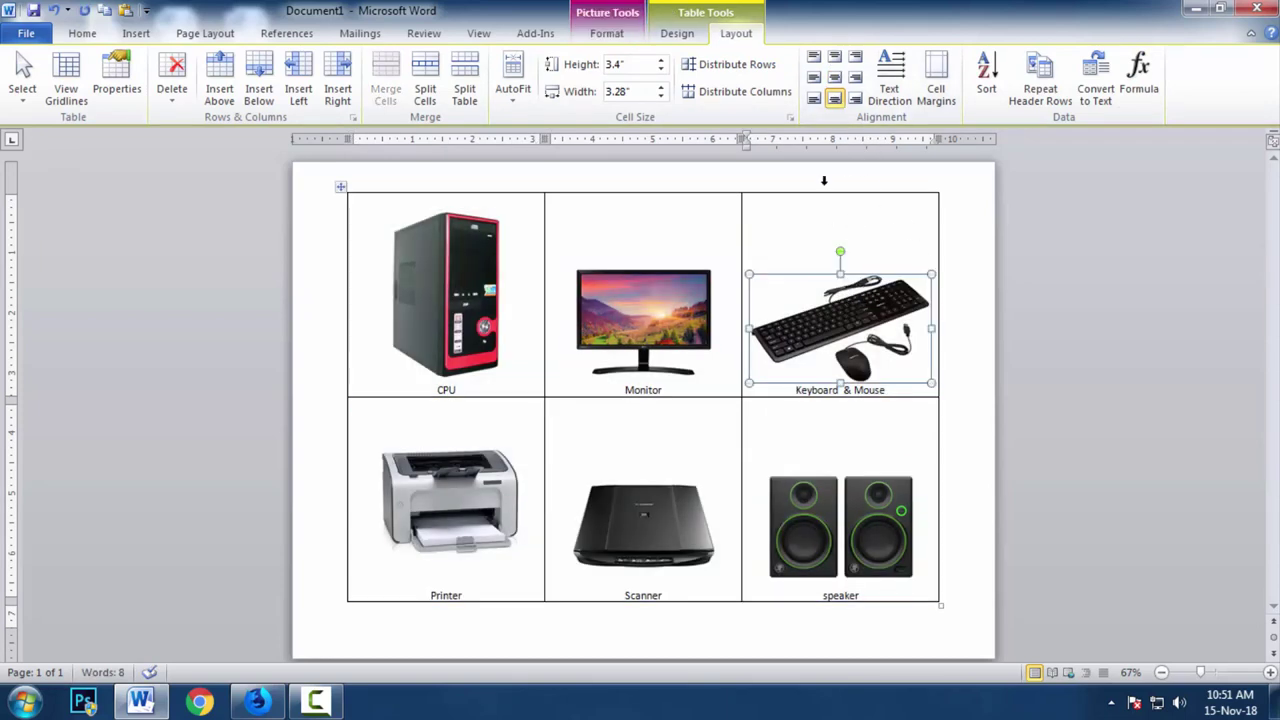
click(835, 77)
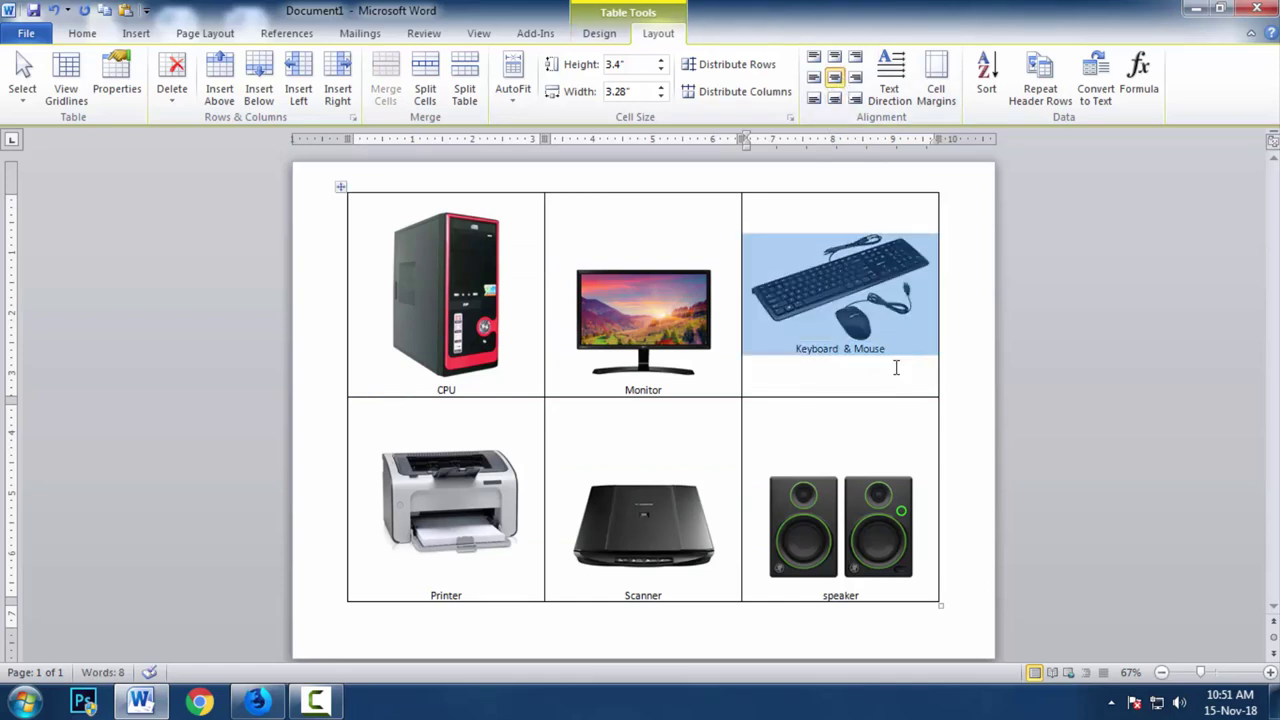
drag(795, 349, 886, 350)
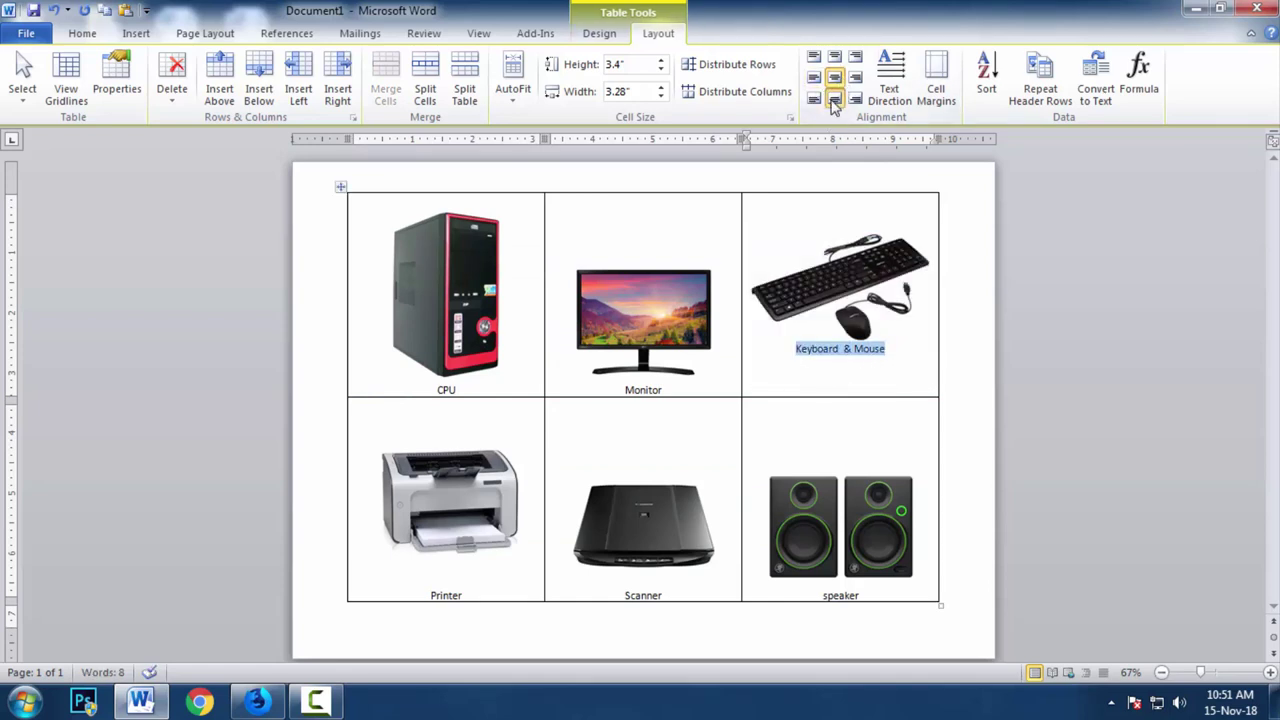
click(834, 100)
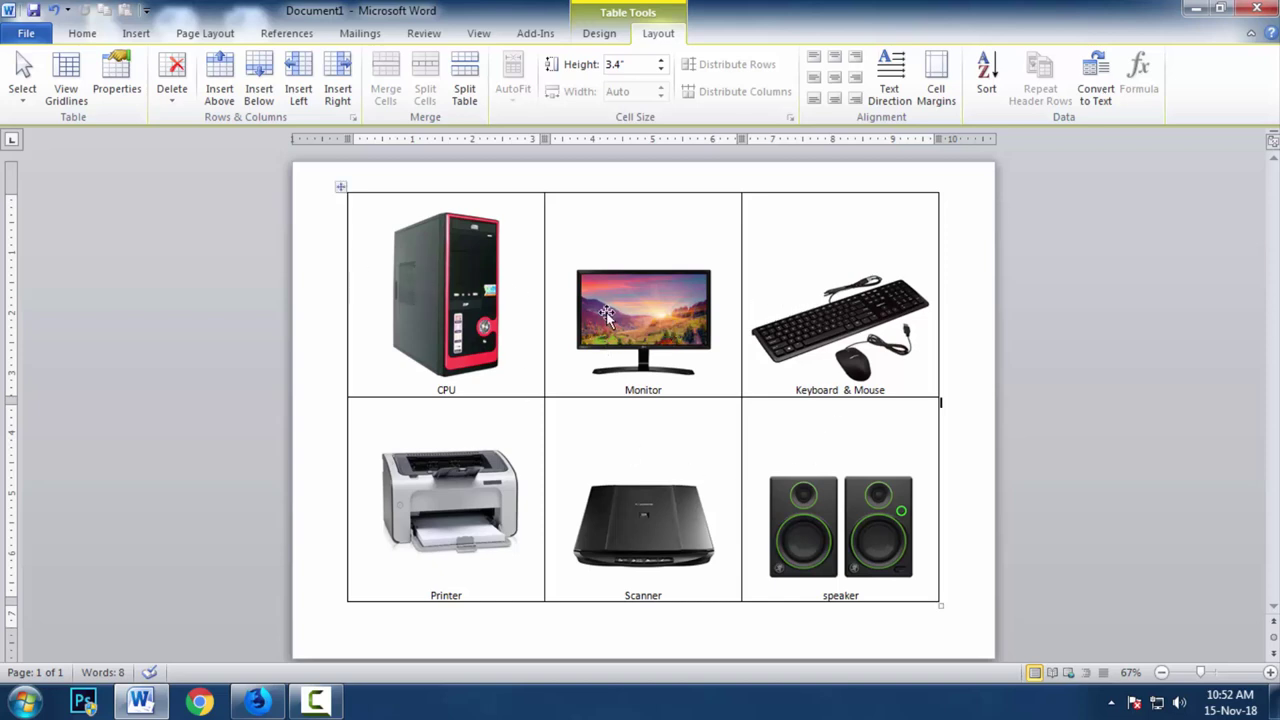
click(665, 330)
click(1015, 270)
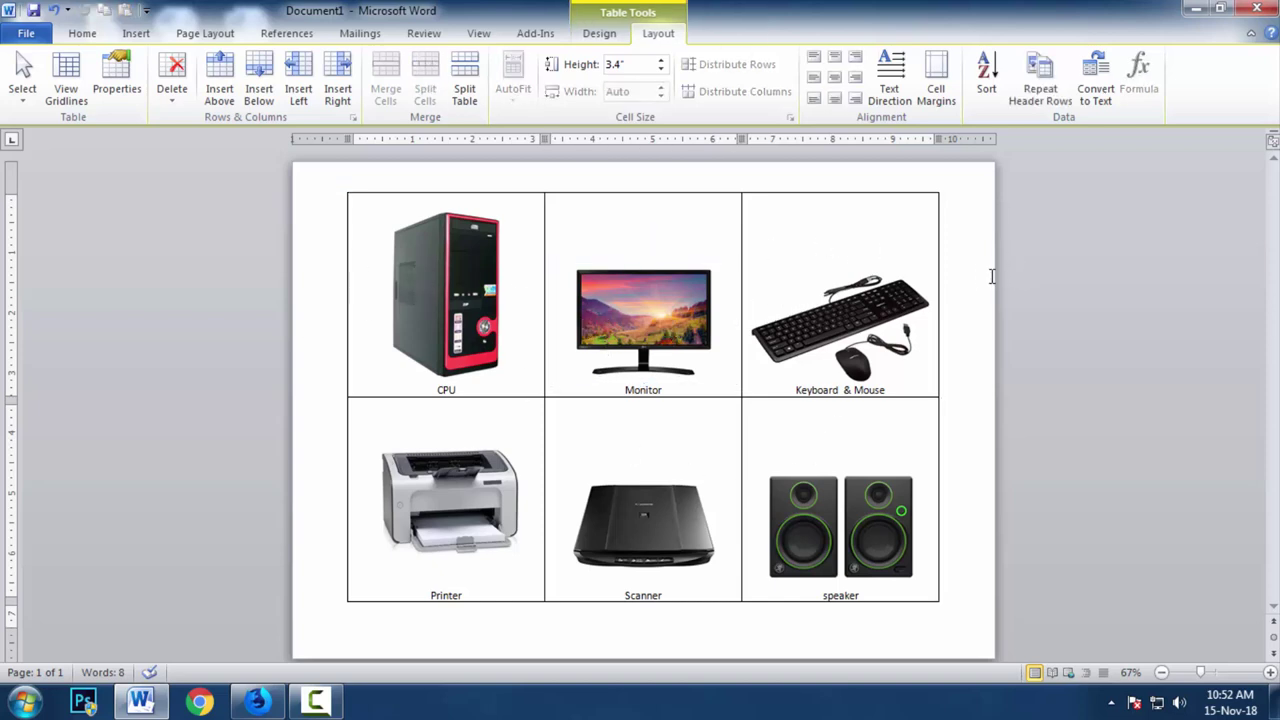
mouse_move(840, 318)
click(610, 292)
click(340, 189)
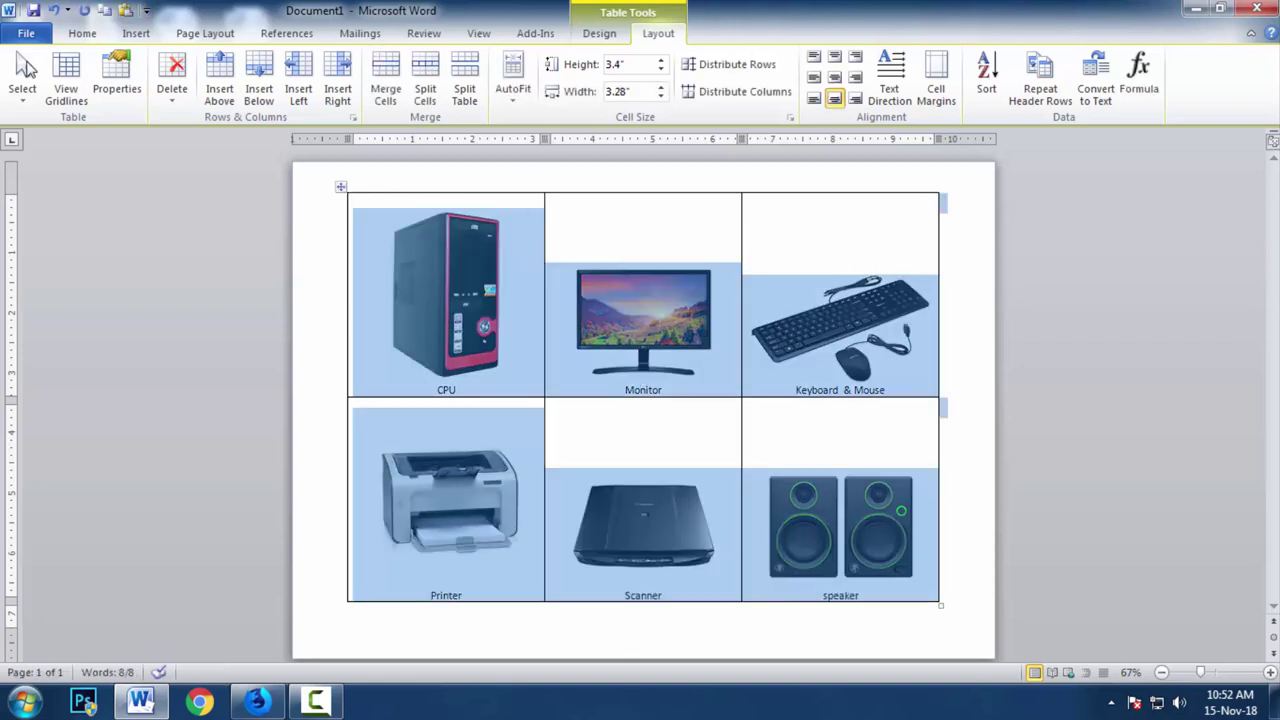
Apply Orange, Accent 6, Darker 25% shading to all six table cells
click(598, 34)
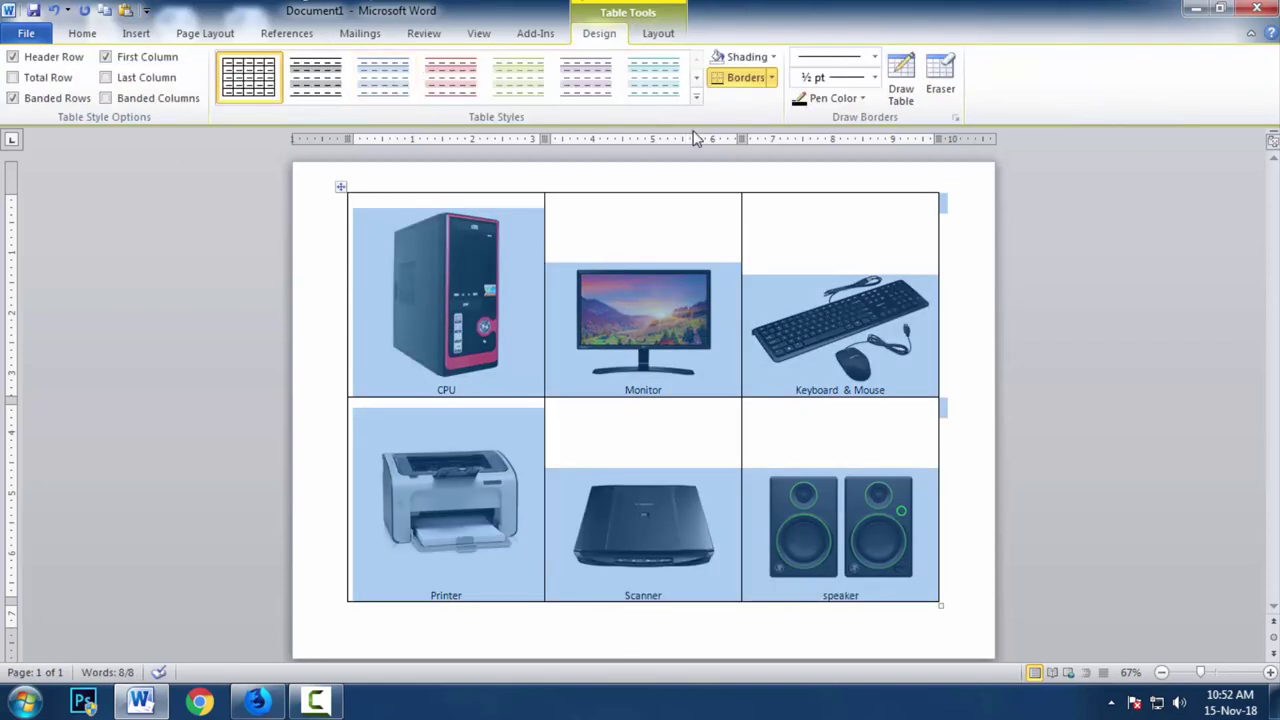
click(774, 58)
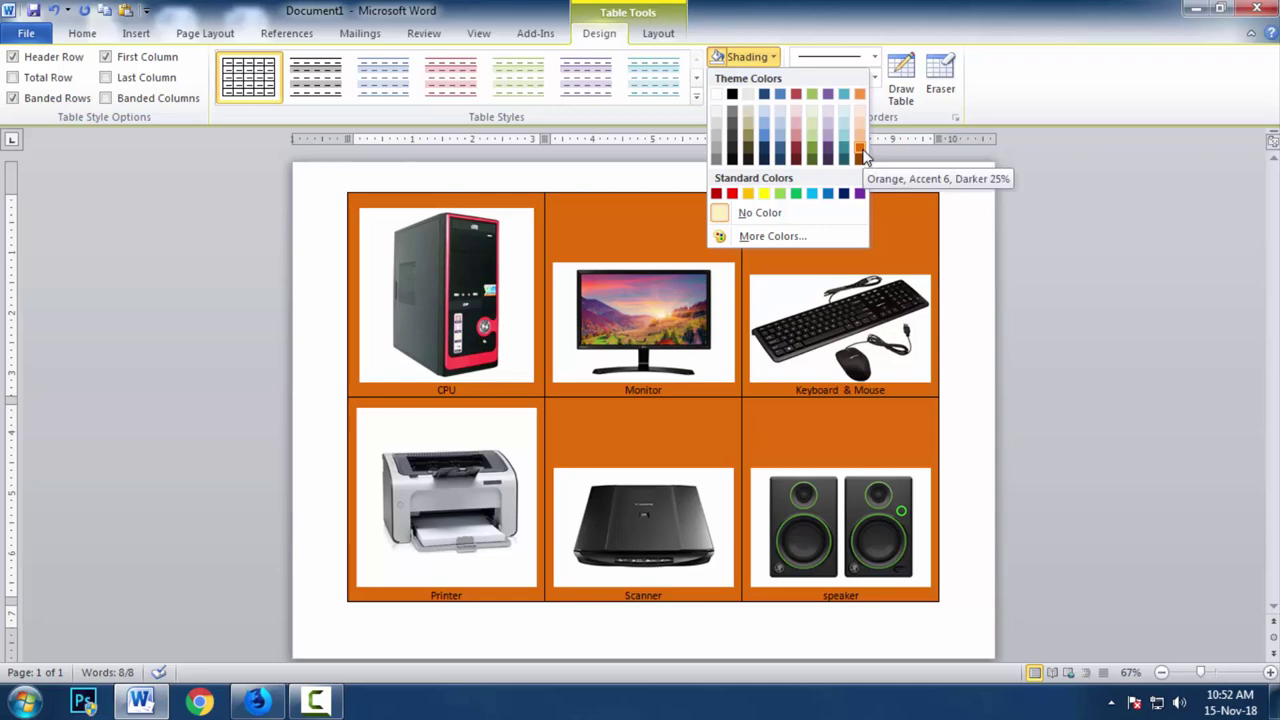
click(861, 152)
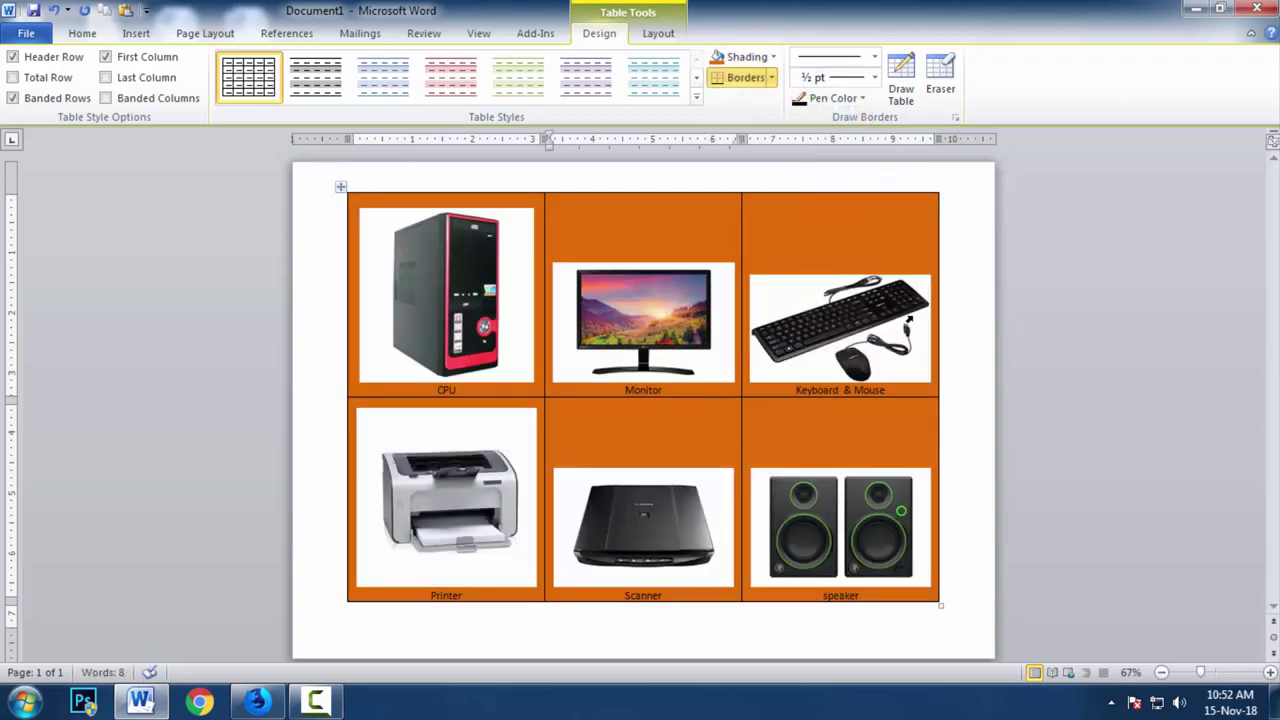
drag(653, 398, 879, 466)
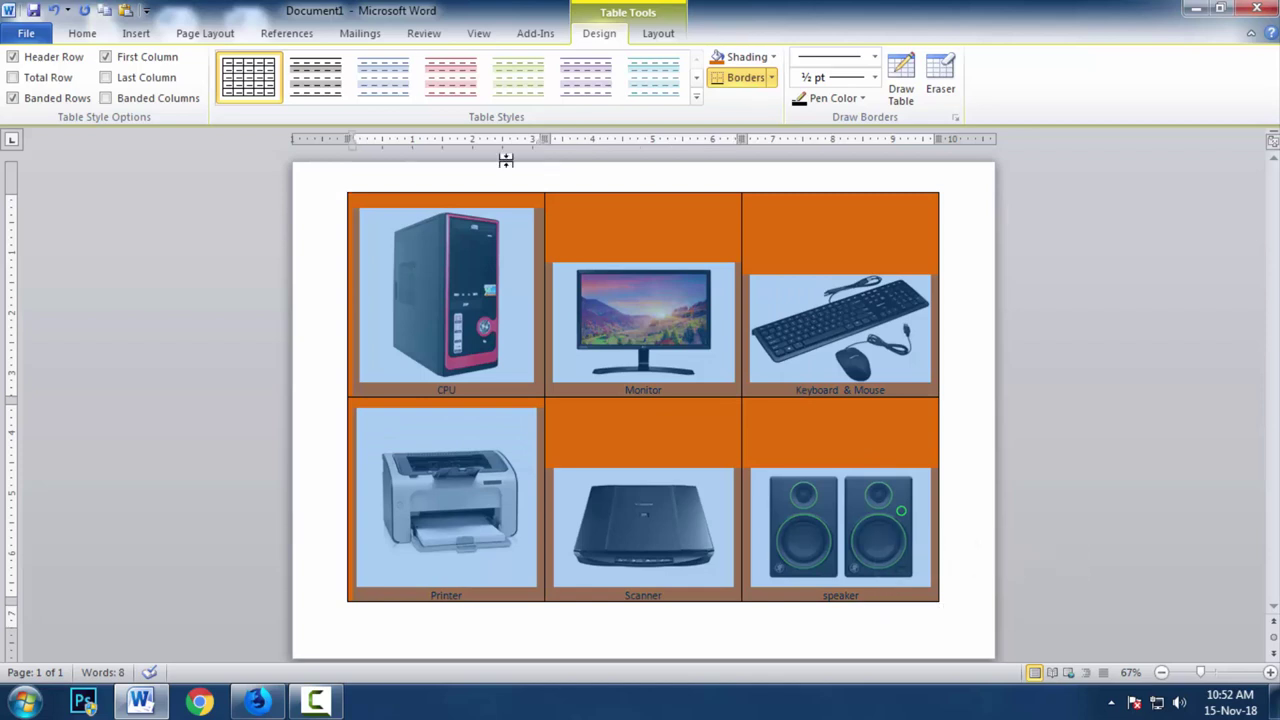
Make the captions white and bold, with Capitalize Each Word casing
click(82, 33)
click(384, 92)
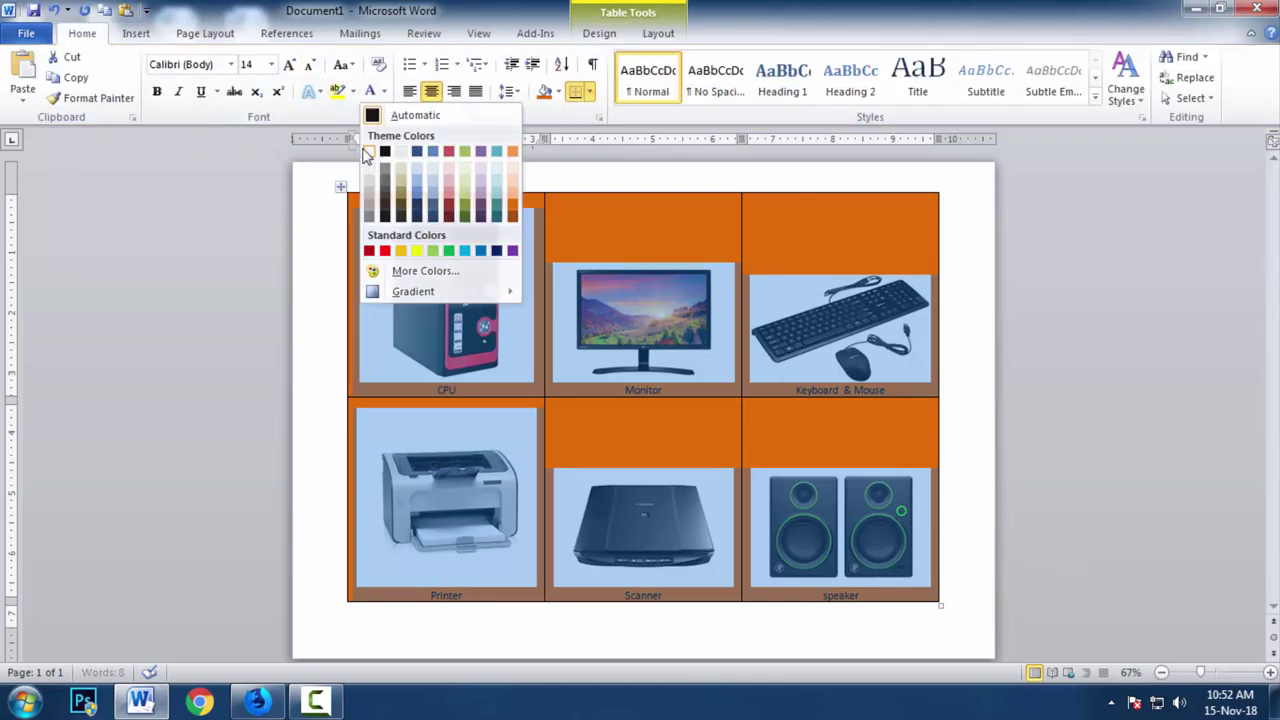
click(382, 151)
click(157, 93)
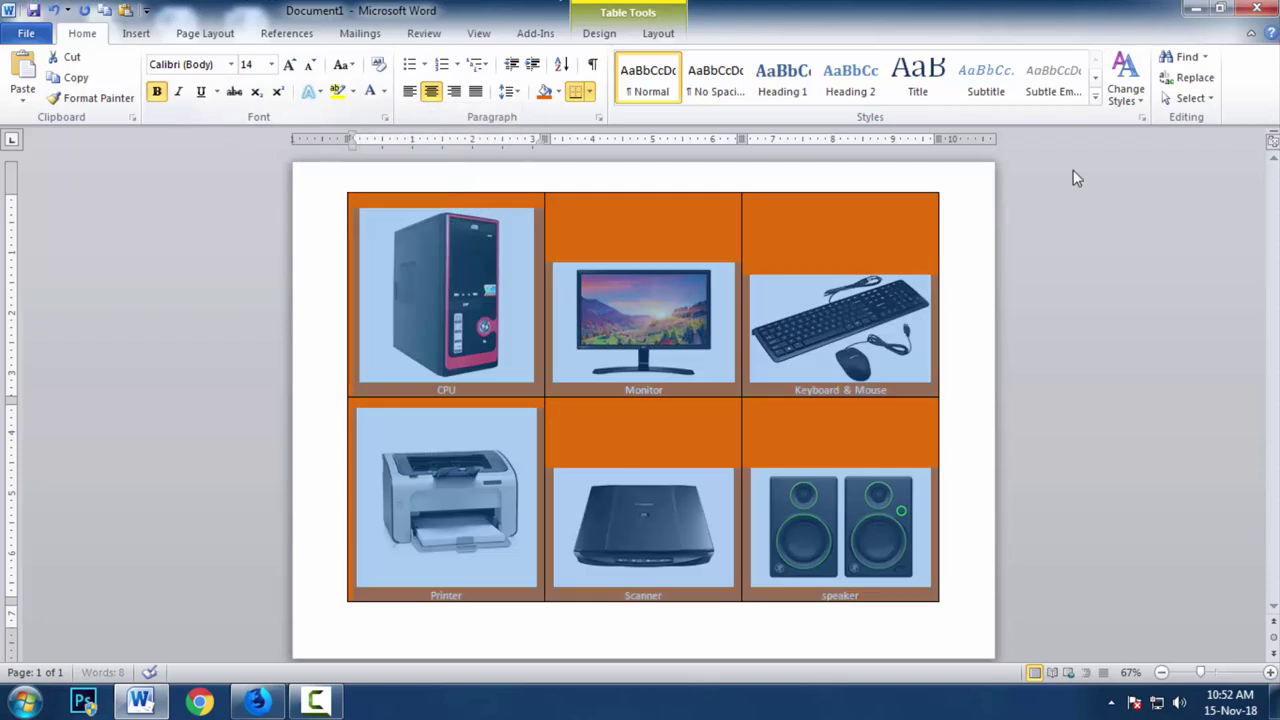
click(344, 65)
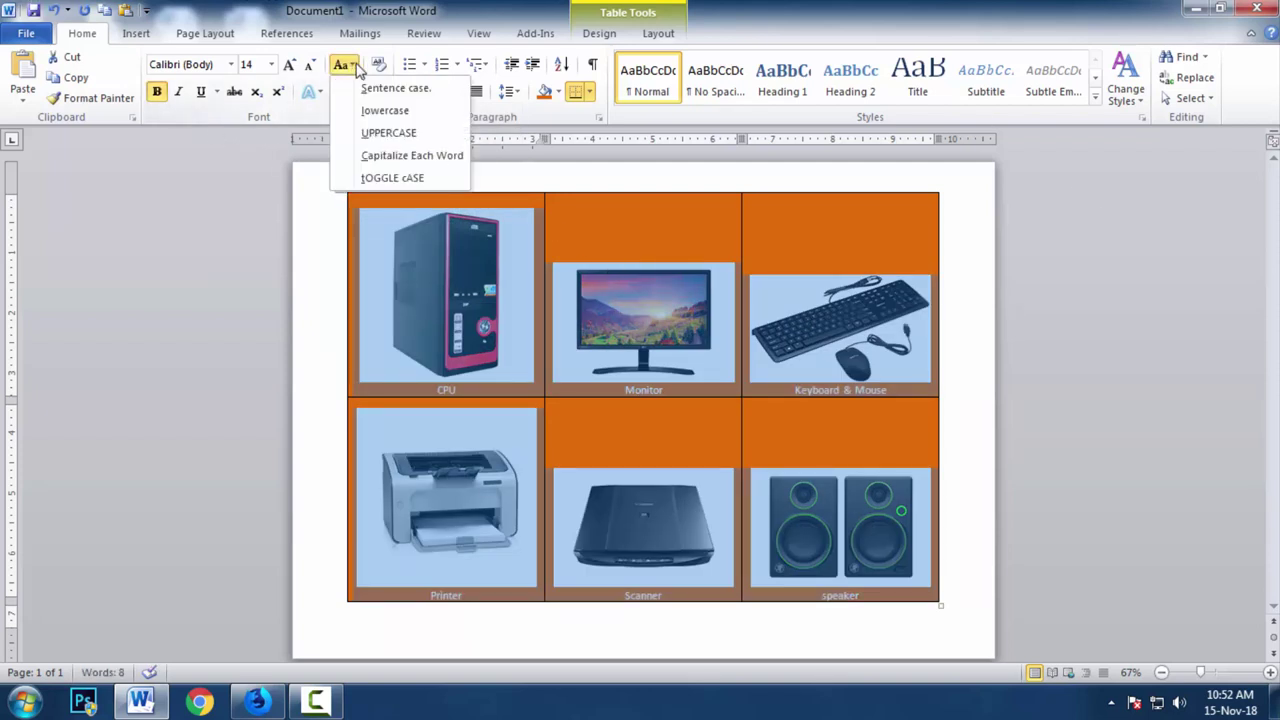
click(379, 157)
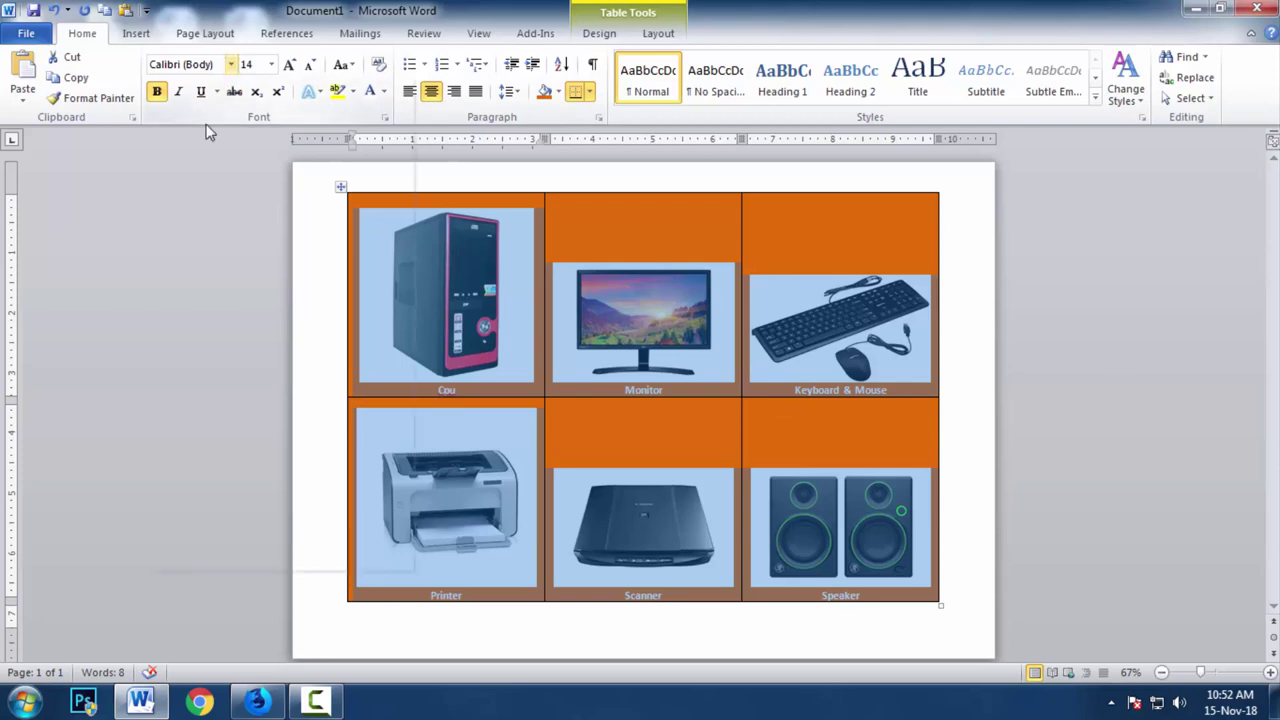
Set the caption font to Times New Roman
click(231, 64)
scroll(222, 250, down, 5)
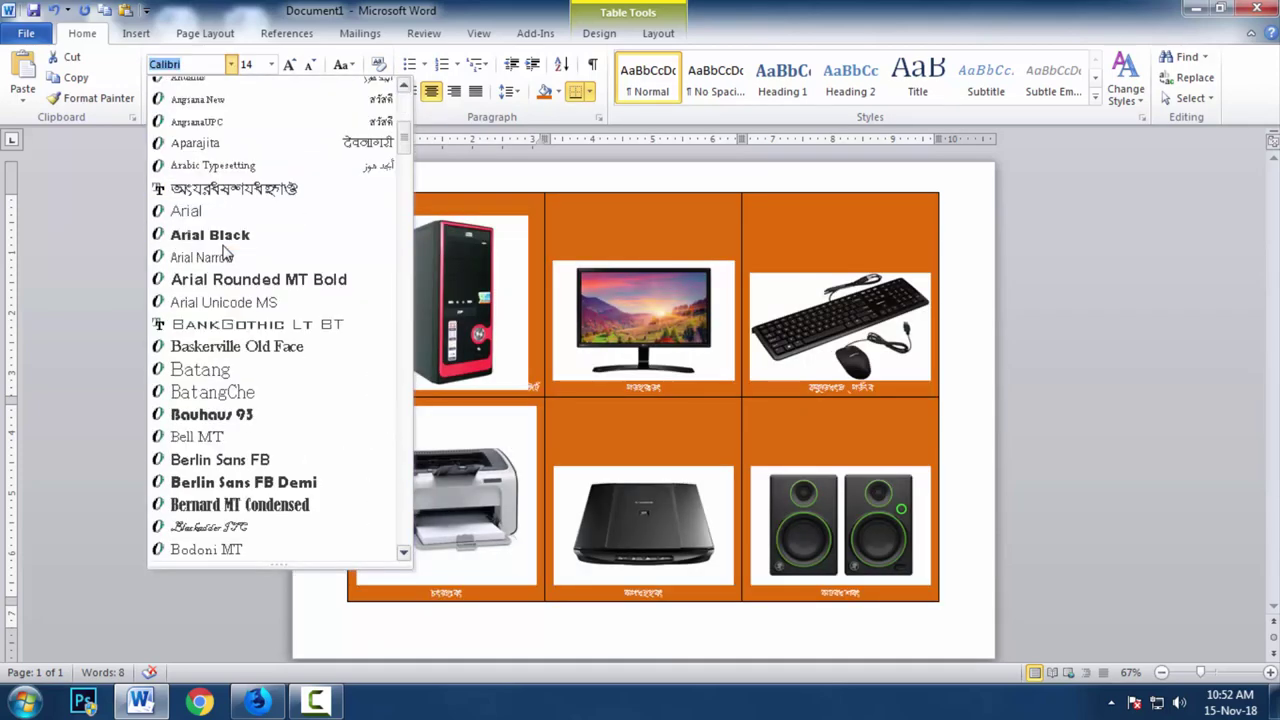
scroll(222, 250, down, 4)
scroll(222, 250, down, 3)
scroll(228, 256, down, 5)
drag(404, 233, 405, 490)
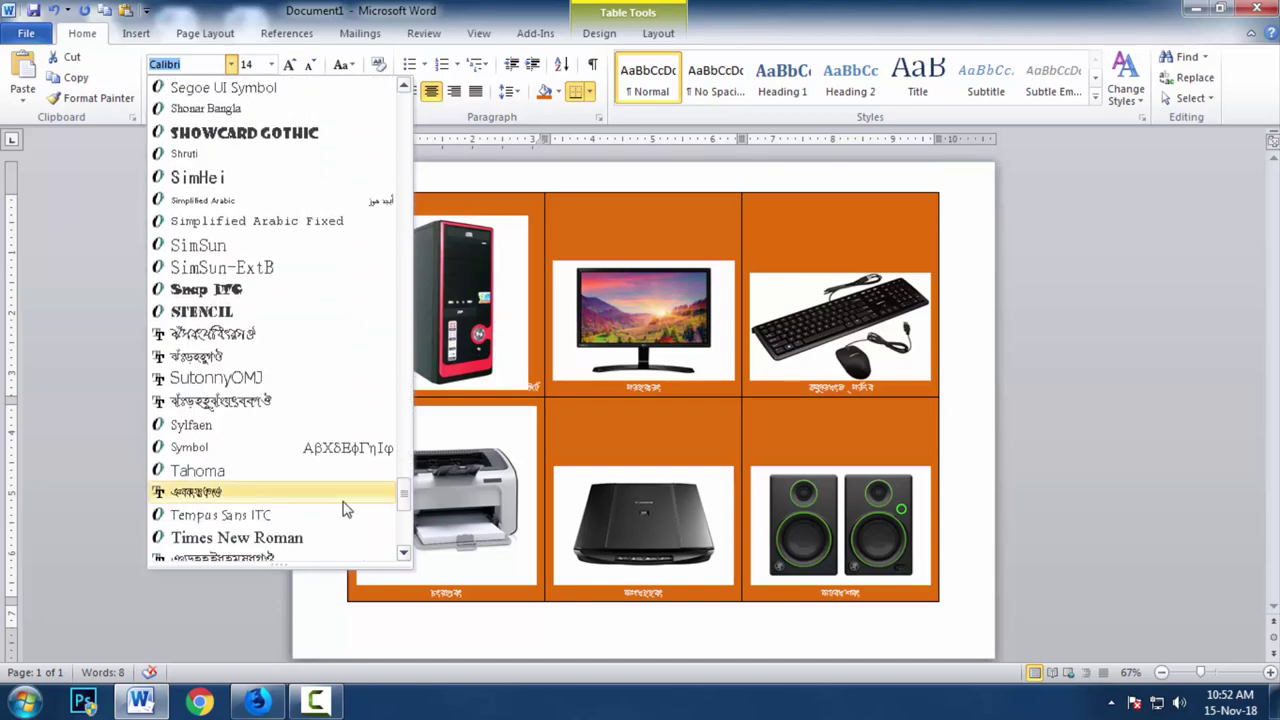
click(320, 536)
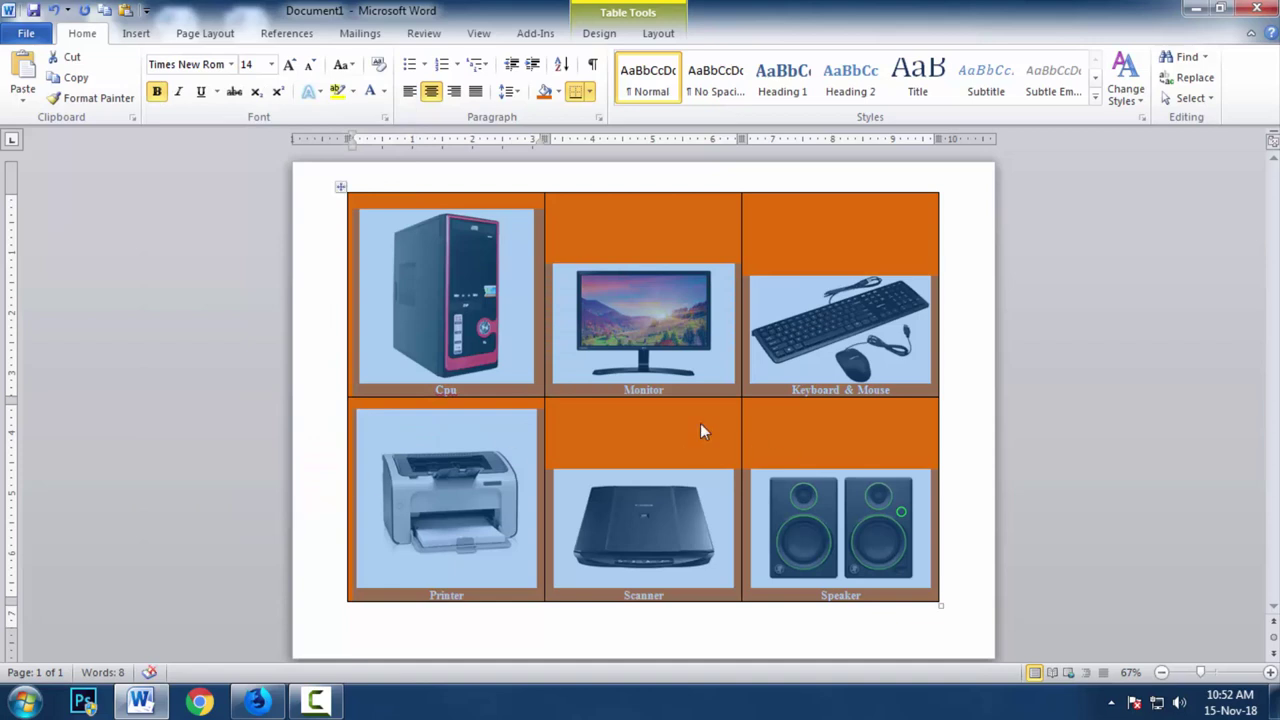
click(462, 391)
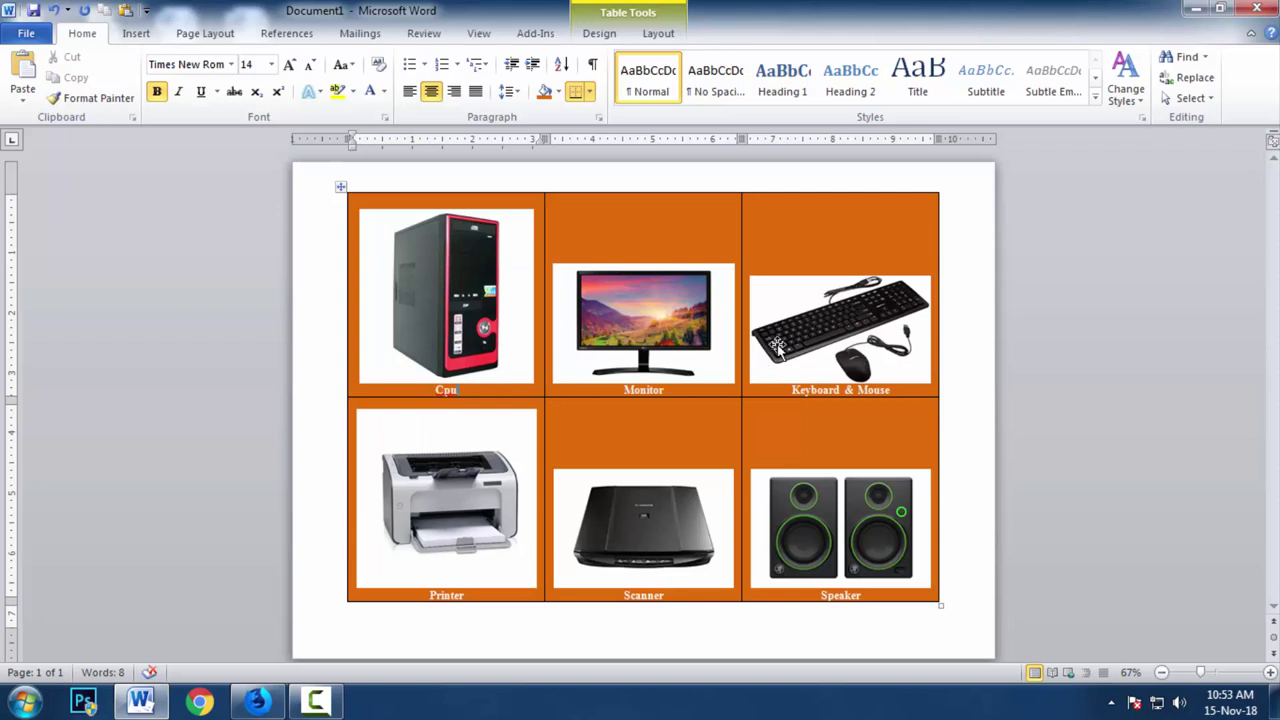
Try frame styles on the CPU picture, settling on the black frame style
click(688, 350)
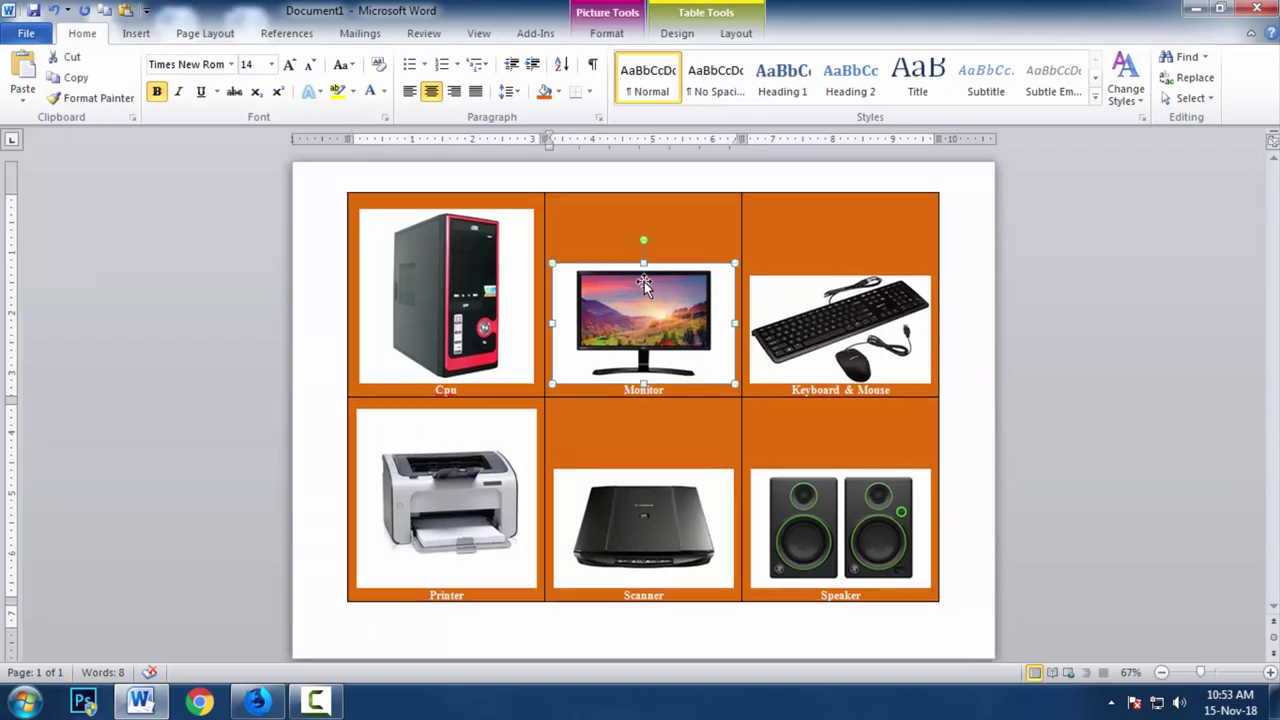
click(480, 255)
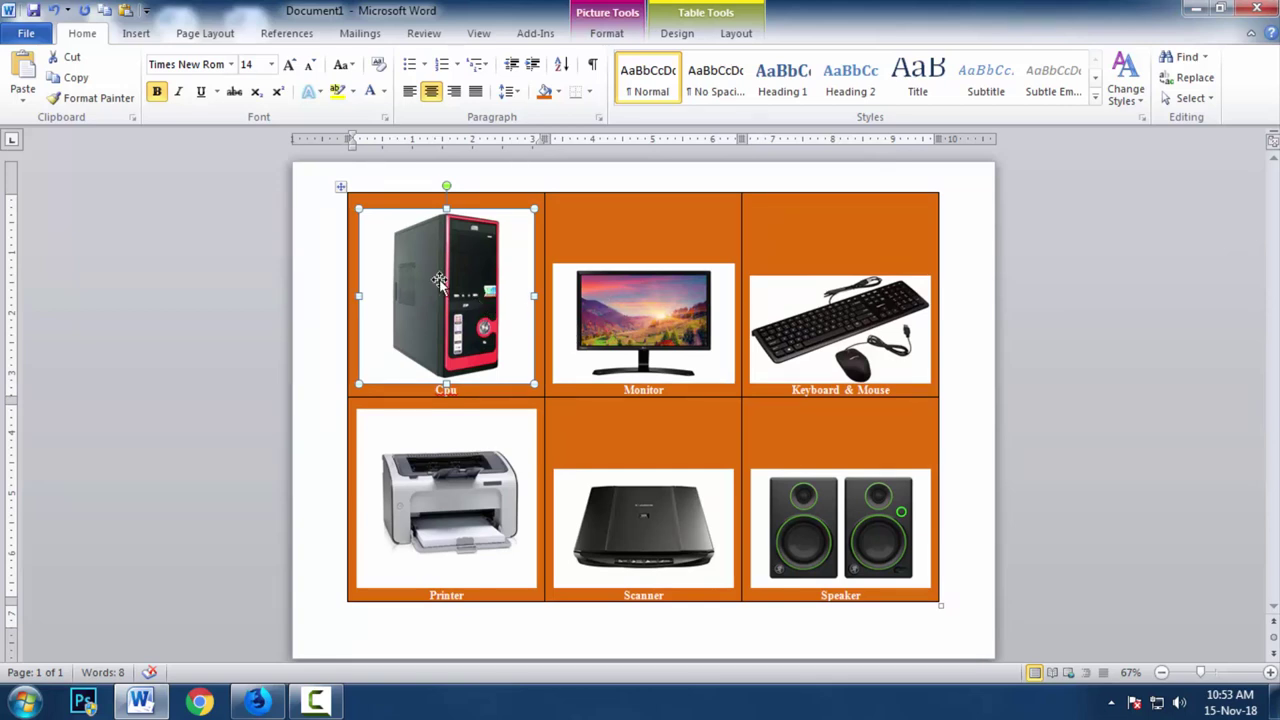
click(607, 33)
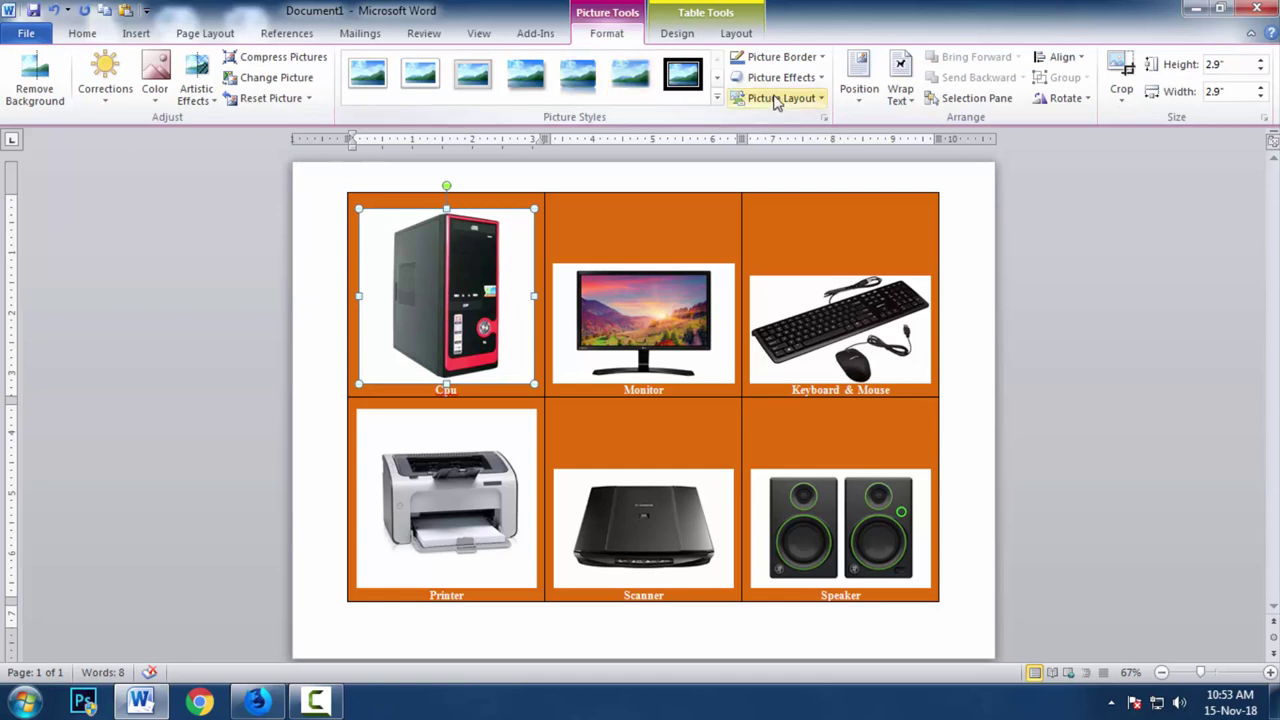
click(370, 78)
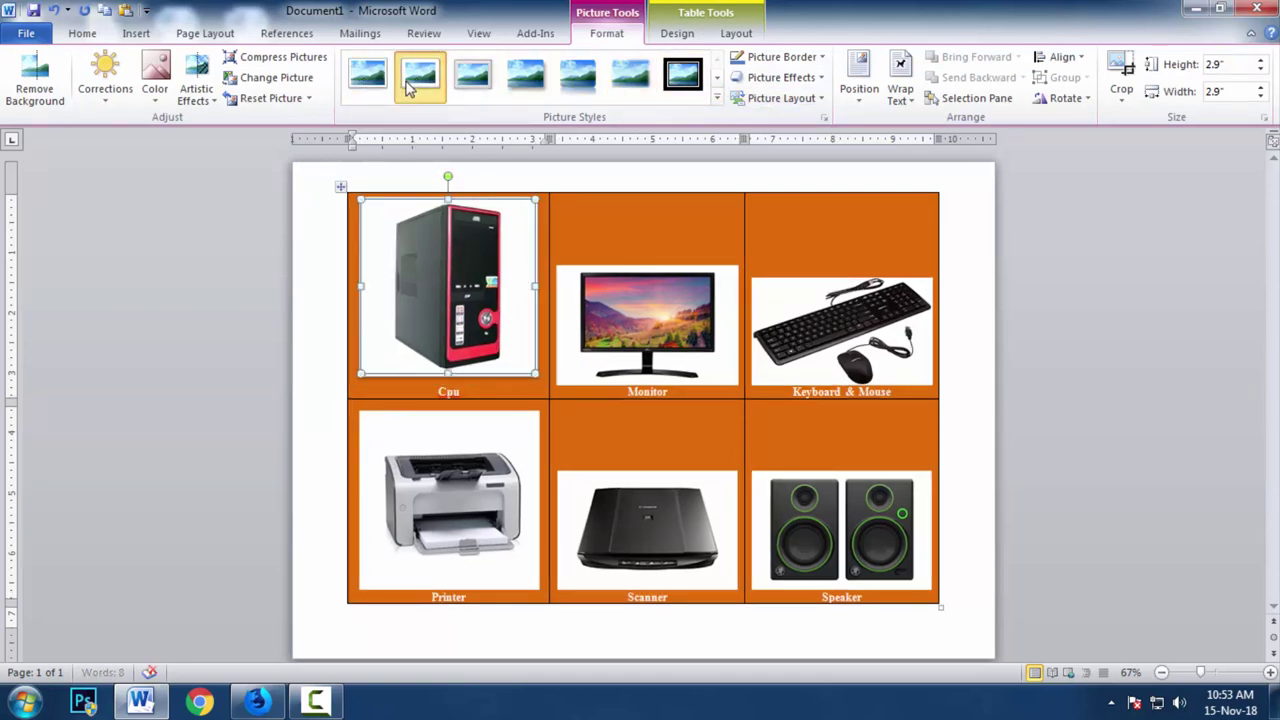
click(649, 335)
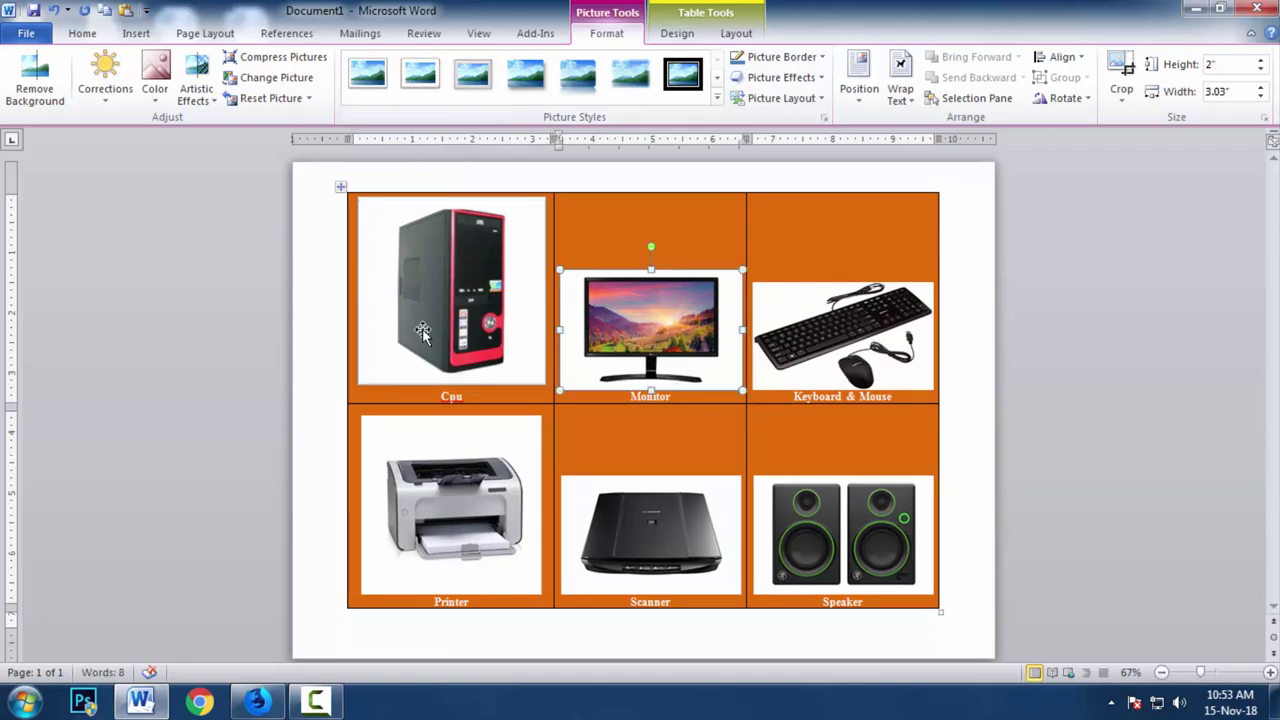
click(415, 302)
click(717, 97)
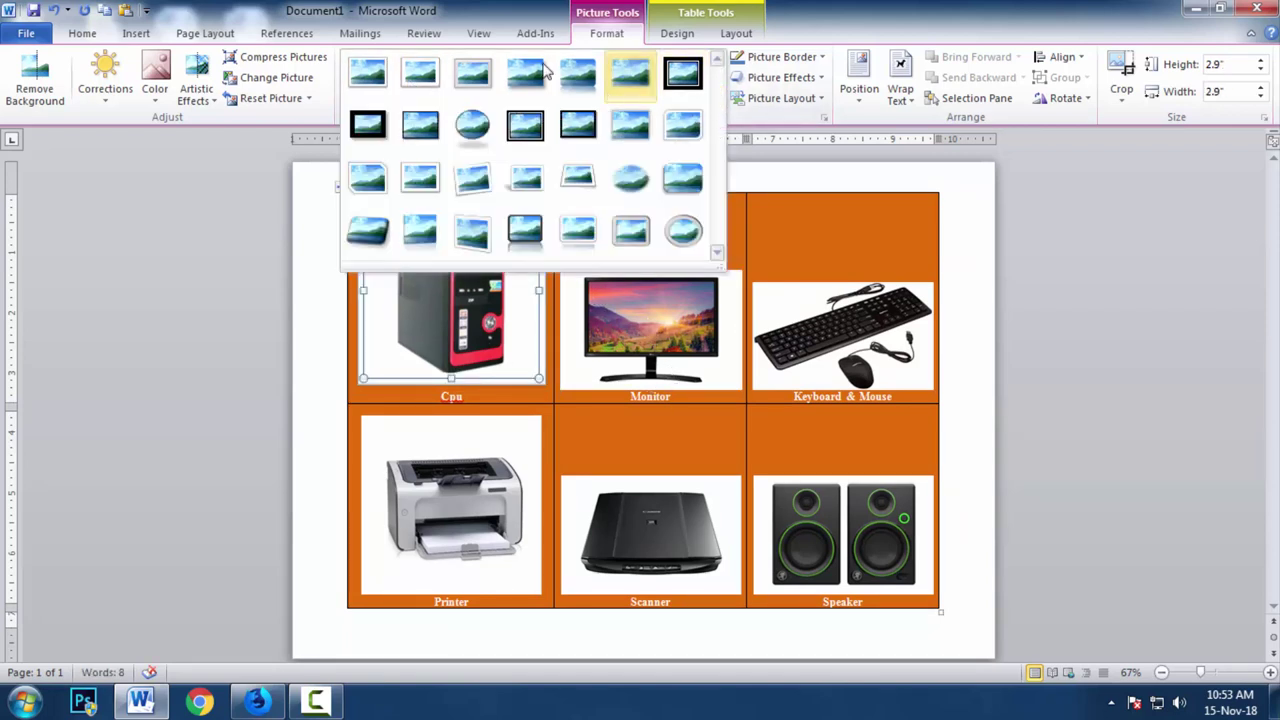
click(368, 128)
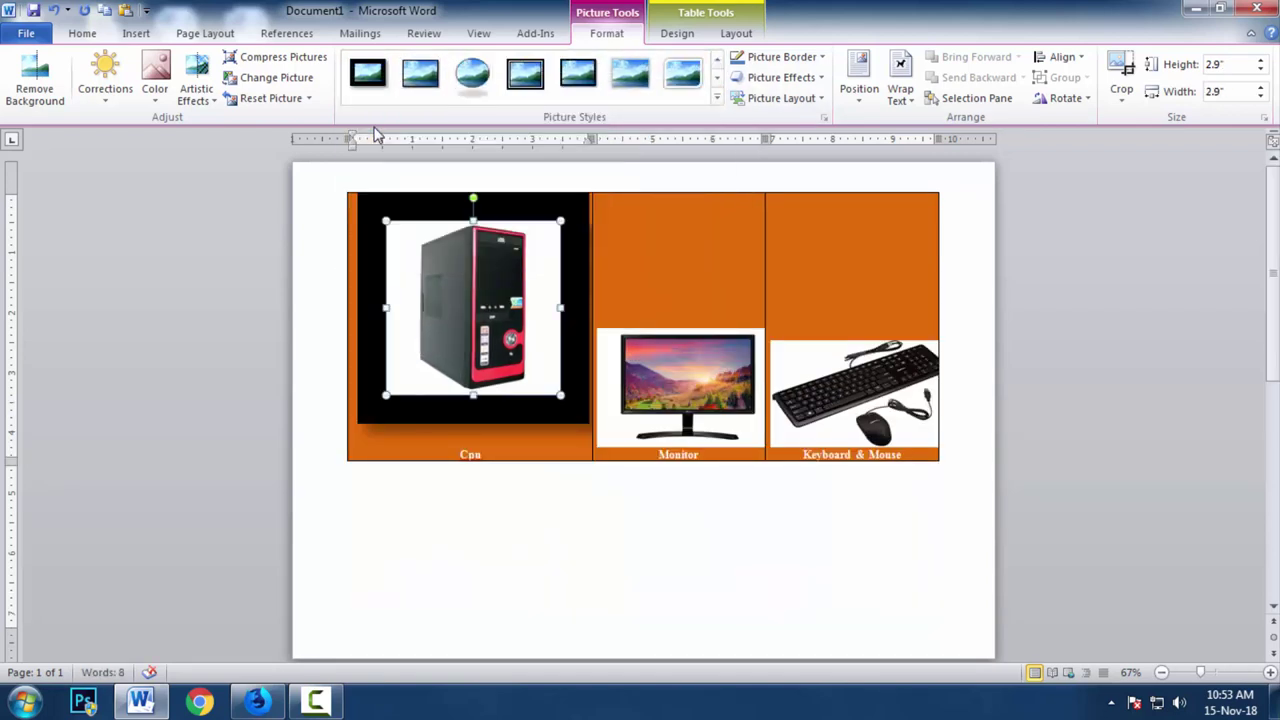
click(420, 78)
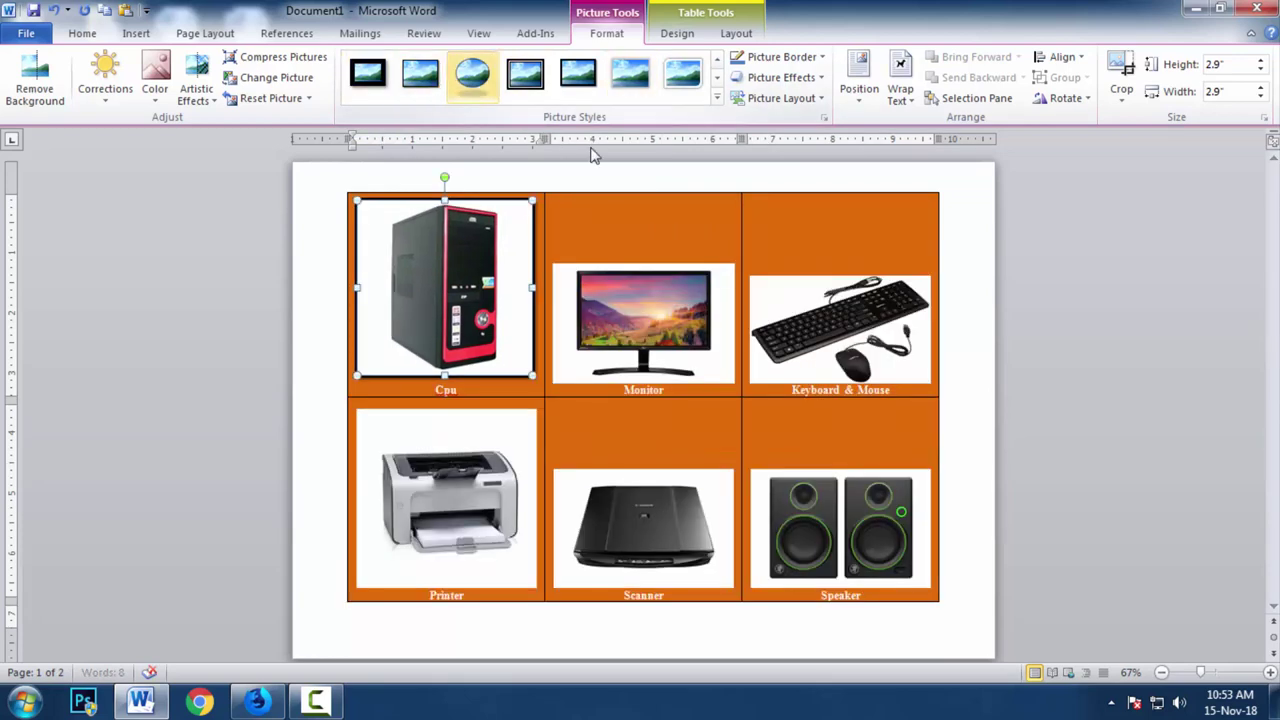
Apply the same black frame to the Monitor, Keyboard & Mouse, Printer, Scanner and Speaker pictures
click(645, 300)
click(420, 78)
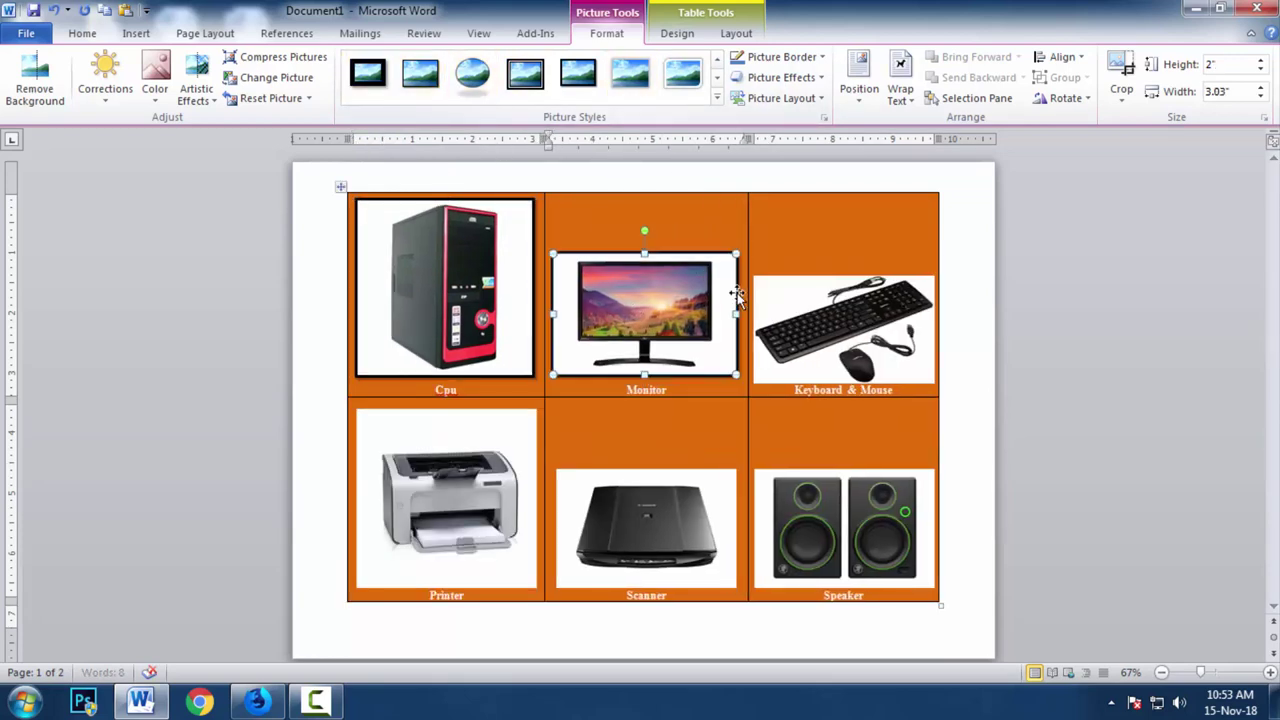
click(870, 345)
click(424, 78)
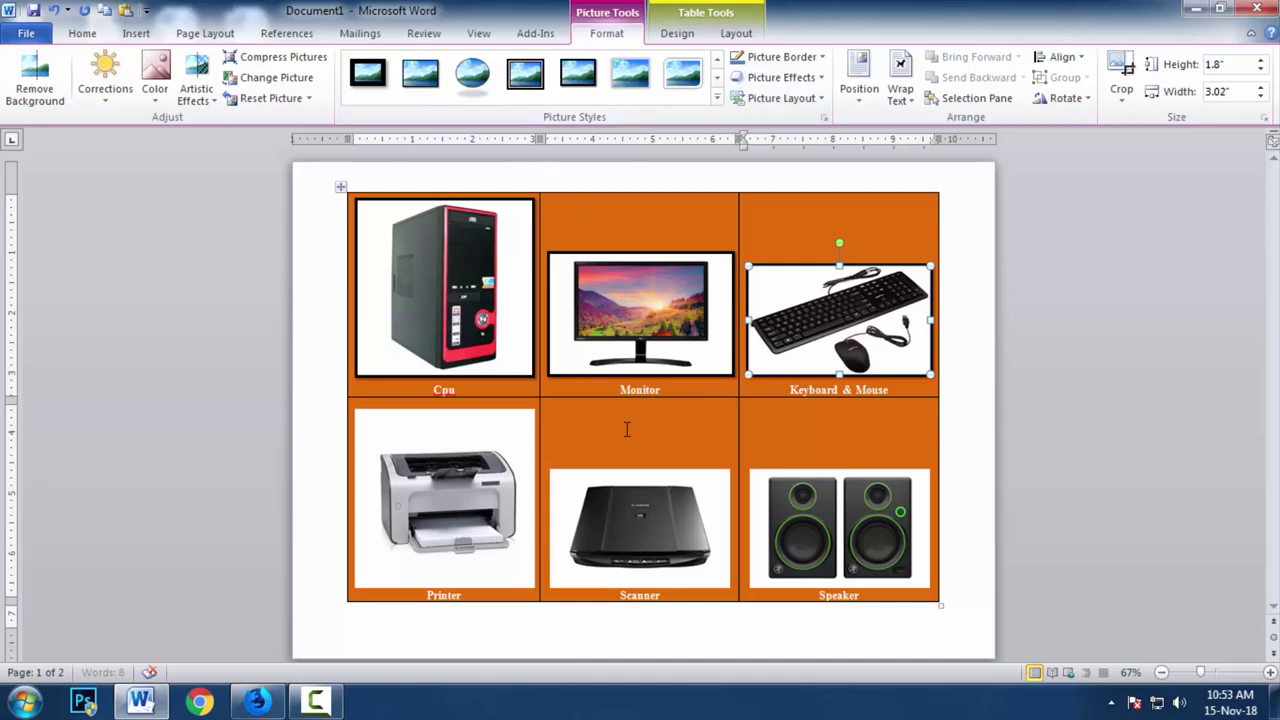
click(499, 508)
click(420, 78)
click(620, 525)
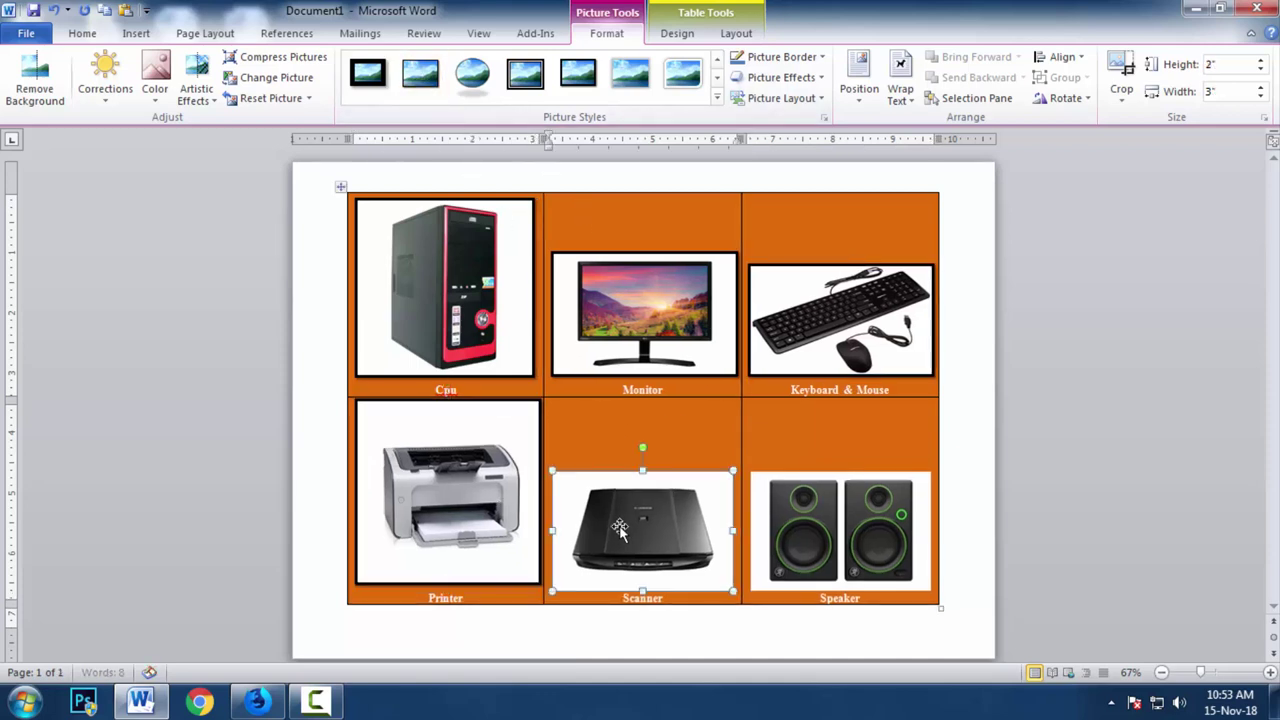
click(420, 78)
click(805, 565)
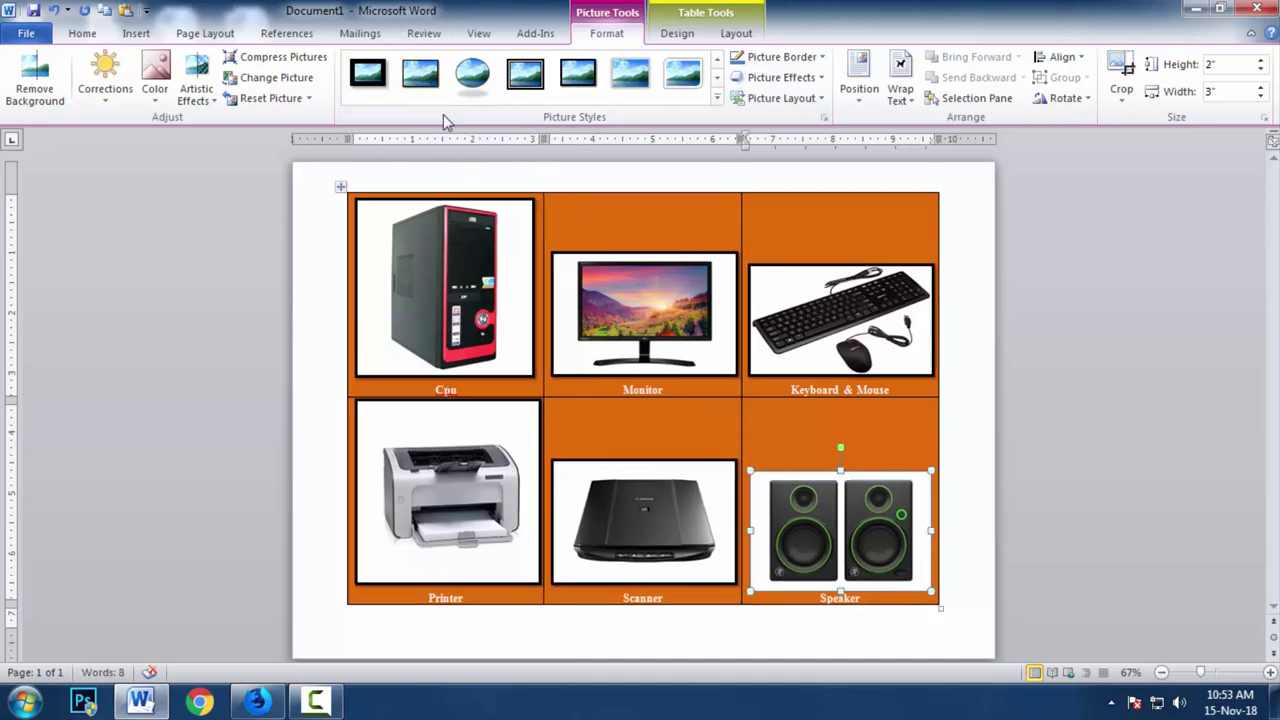
click(420, 78)
click(944, 366)
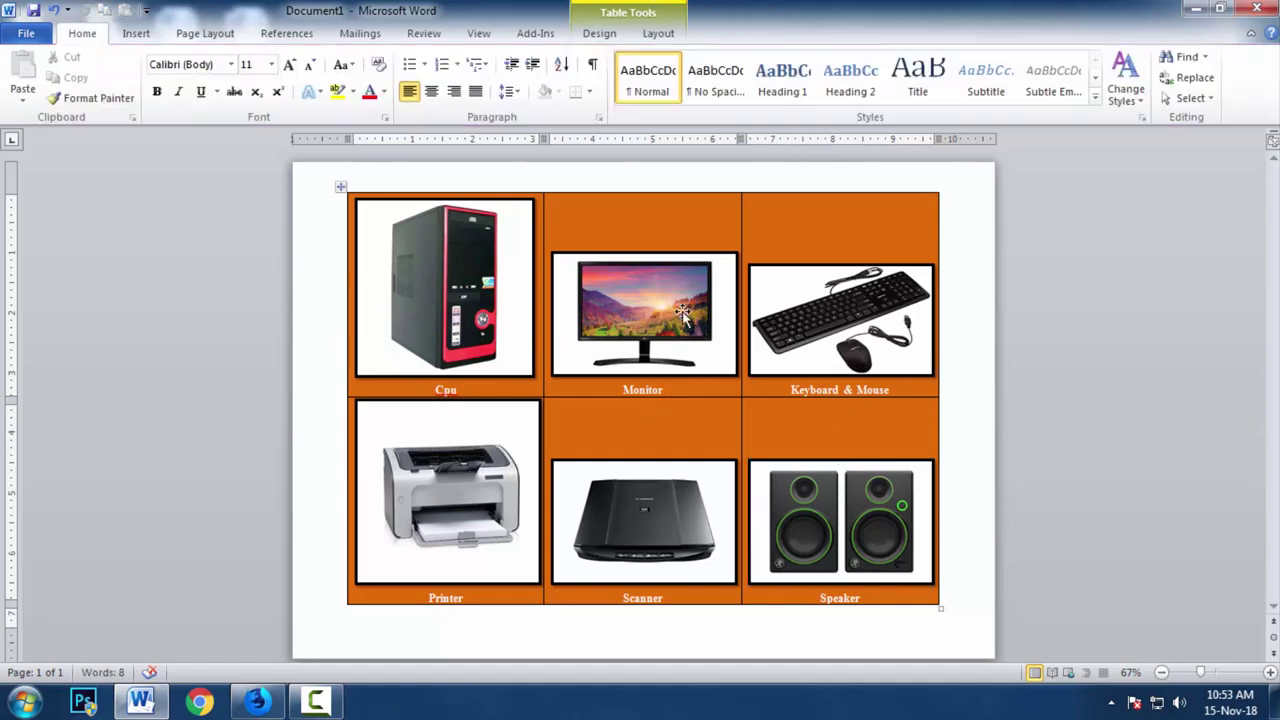
Select the CPU, Scanner, Speaker and Printer pictures in turn to review the frames
click(456, 295)
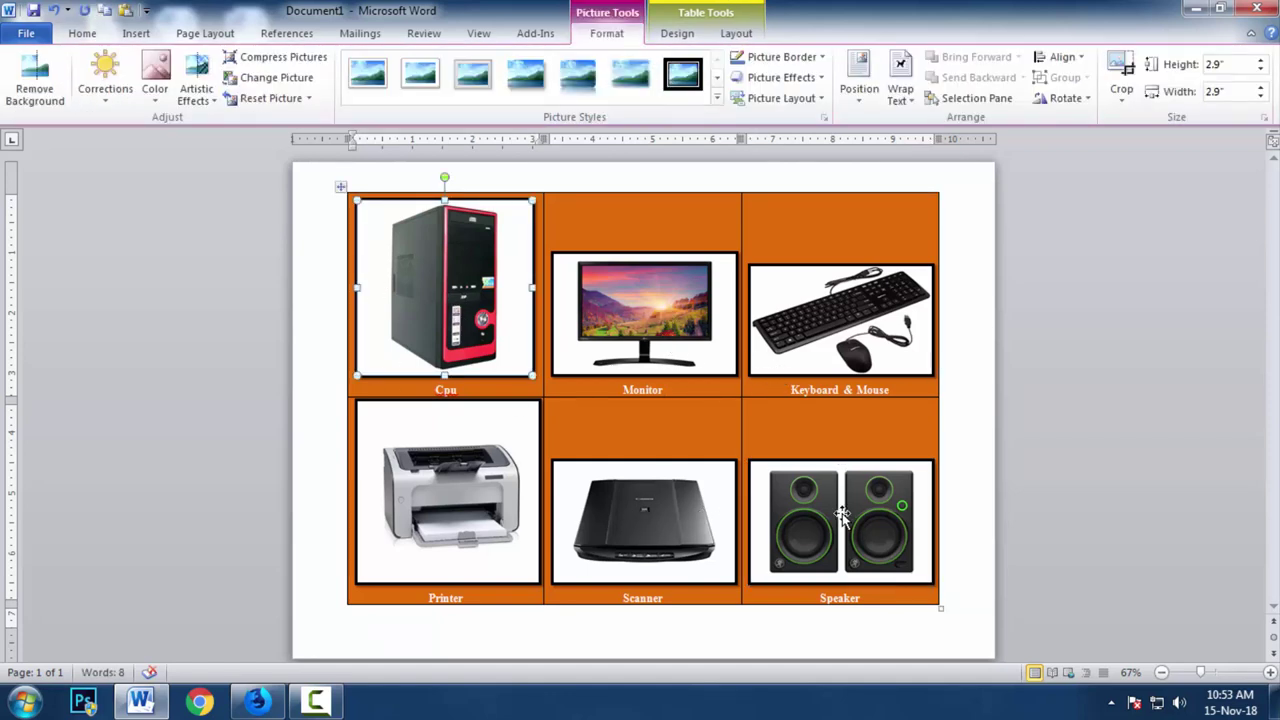
click(666, 520)
click(885, 530)
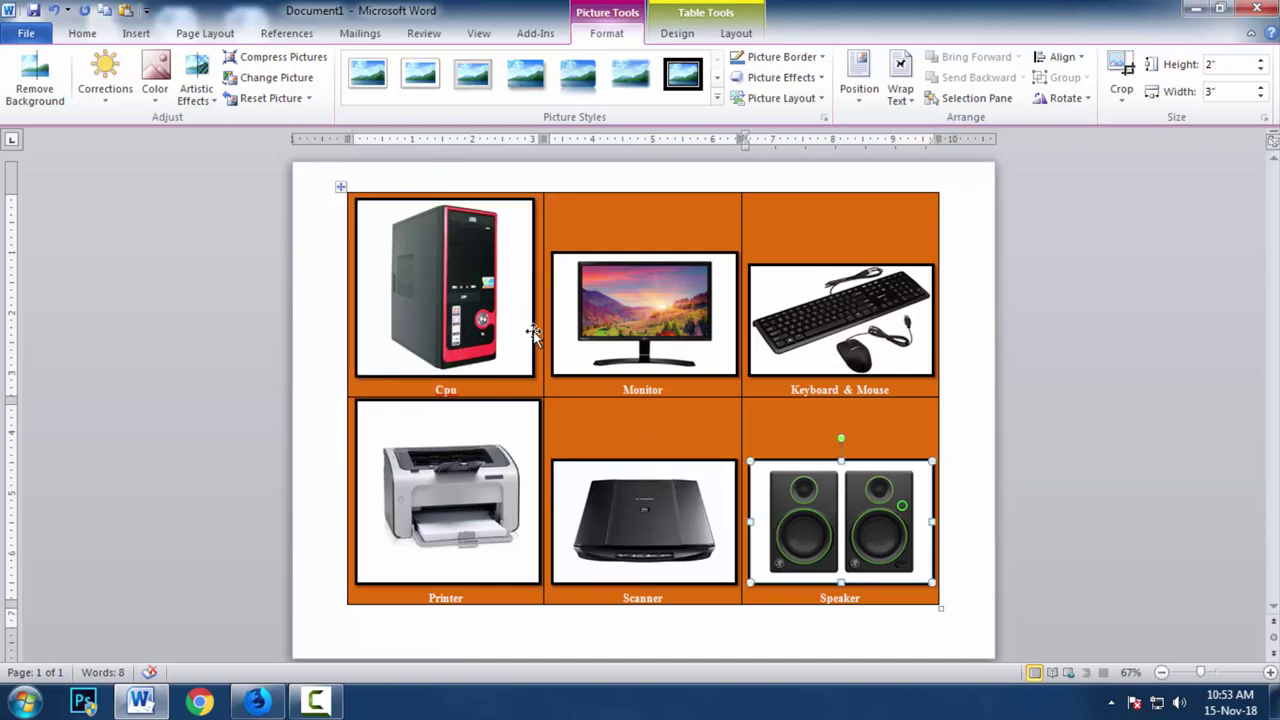
click(413, 472)
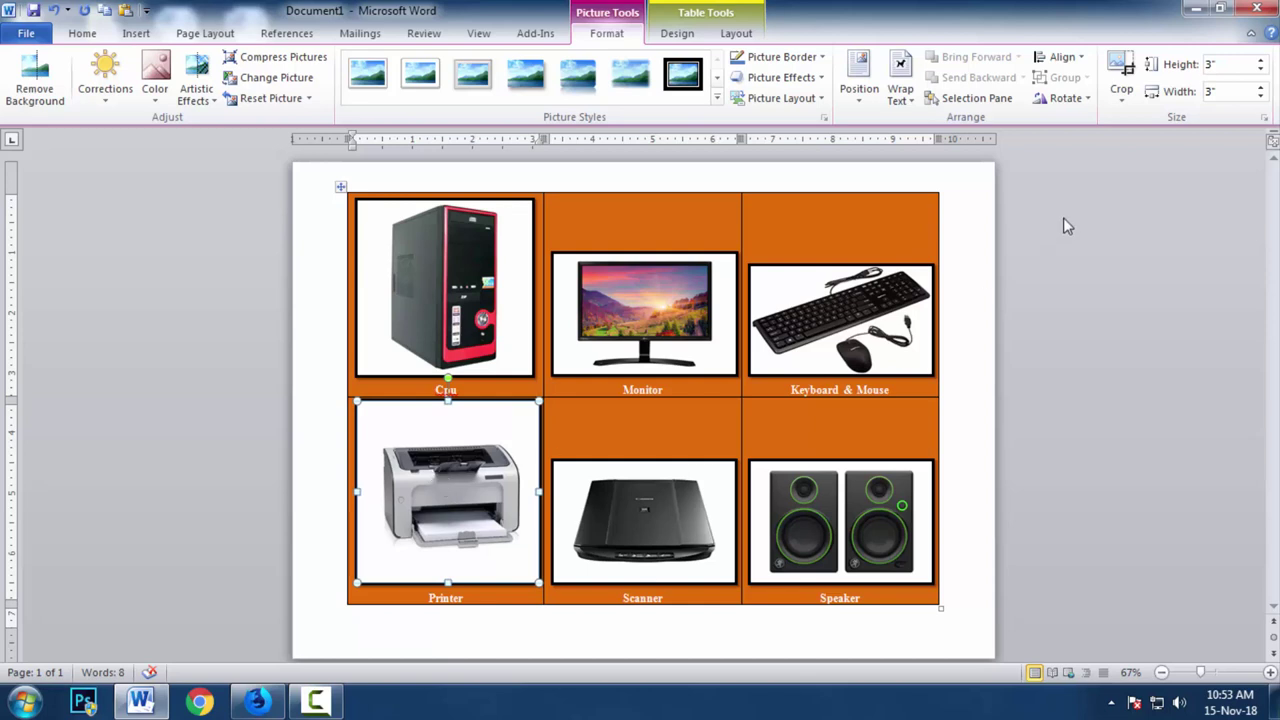
Crop strips off the top and bottom of the Printer picture
click(1120, 66)
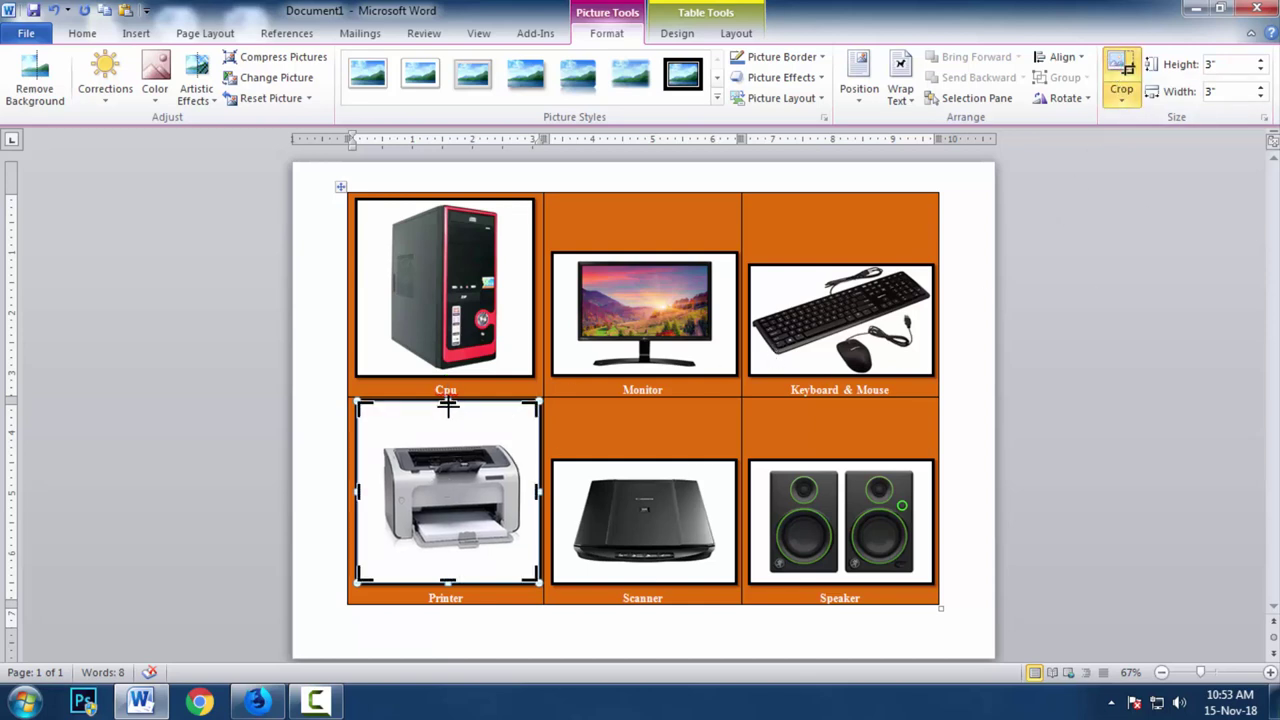
drag(447, 405, 450, 427)
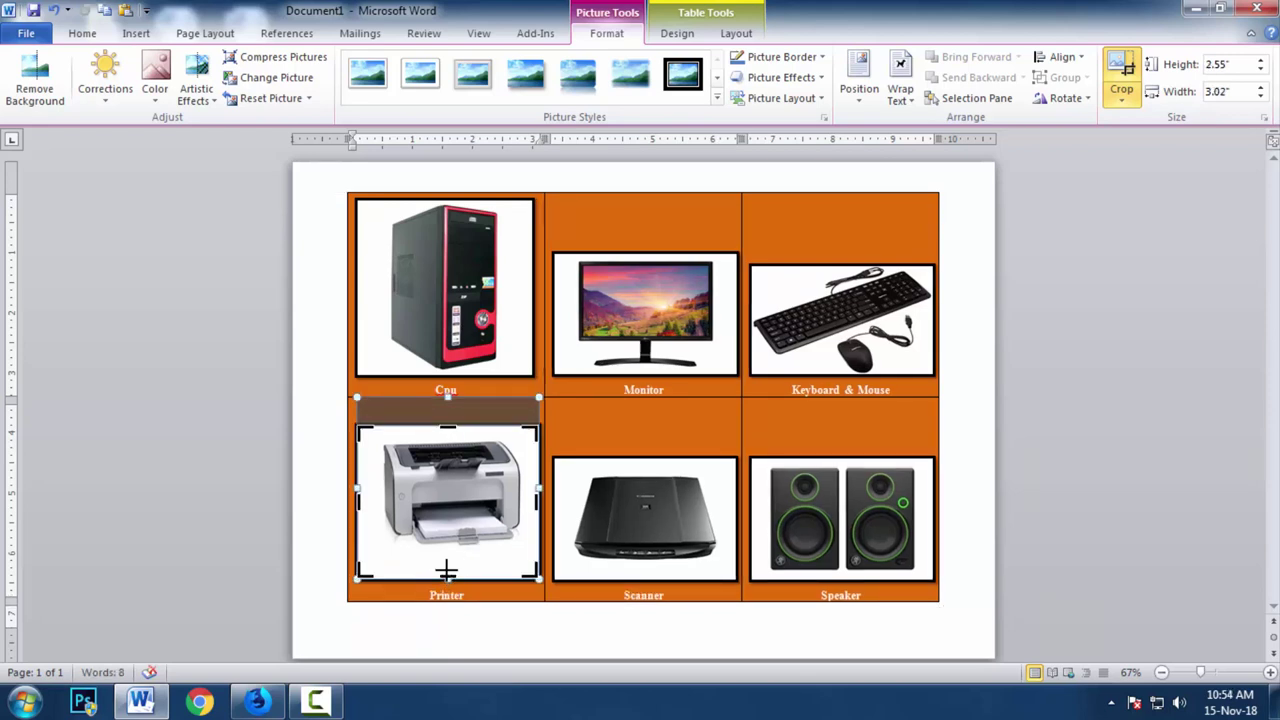
drag(447, 571, 447, 557)
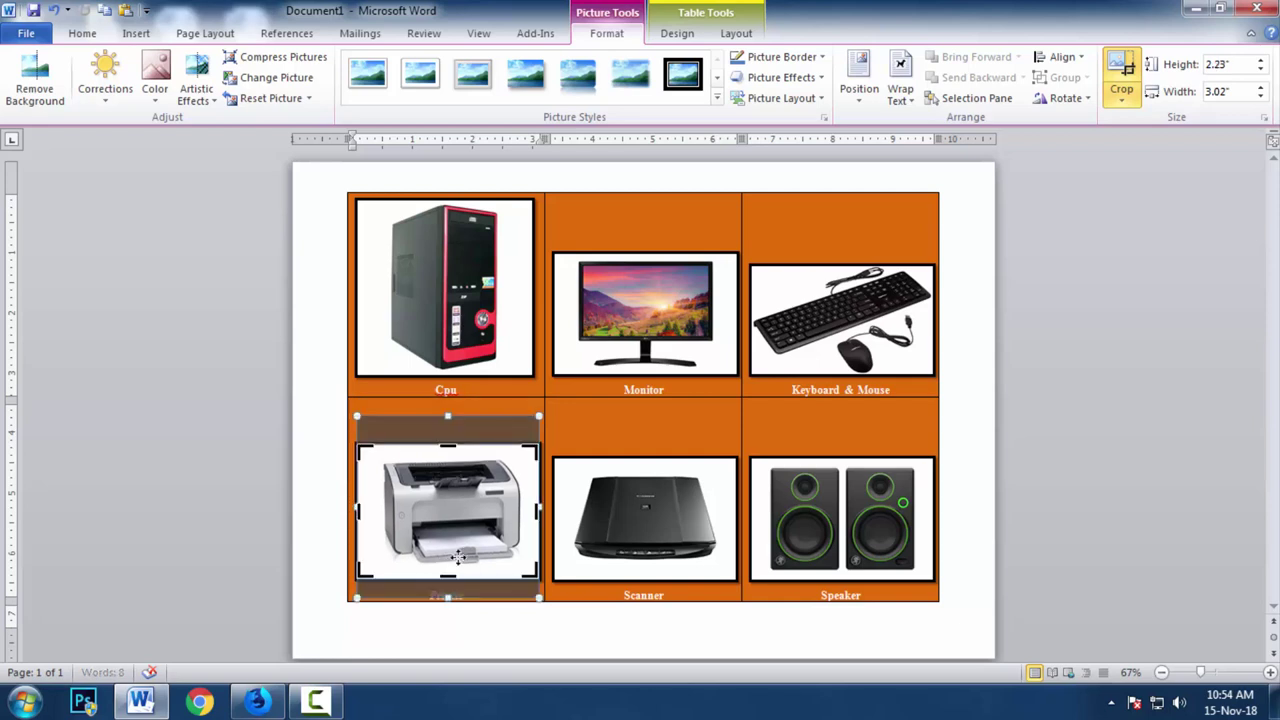
click(463, 541)
click(489, 501)
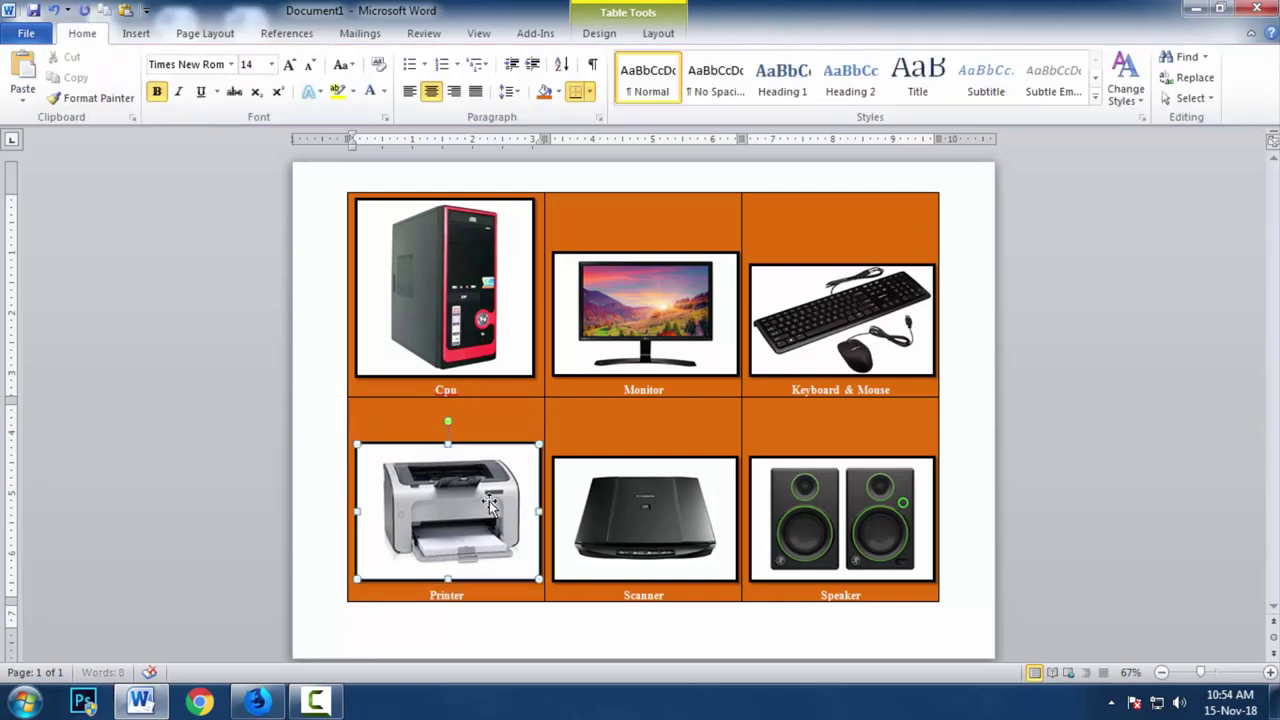
click(664, 498)
click(636, 337)
click(460, 294)
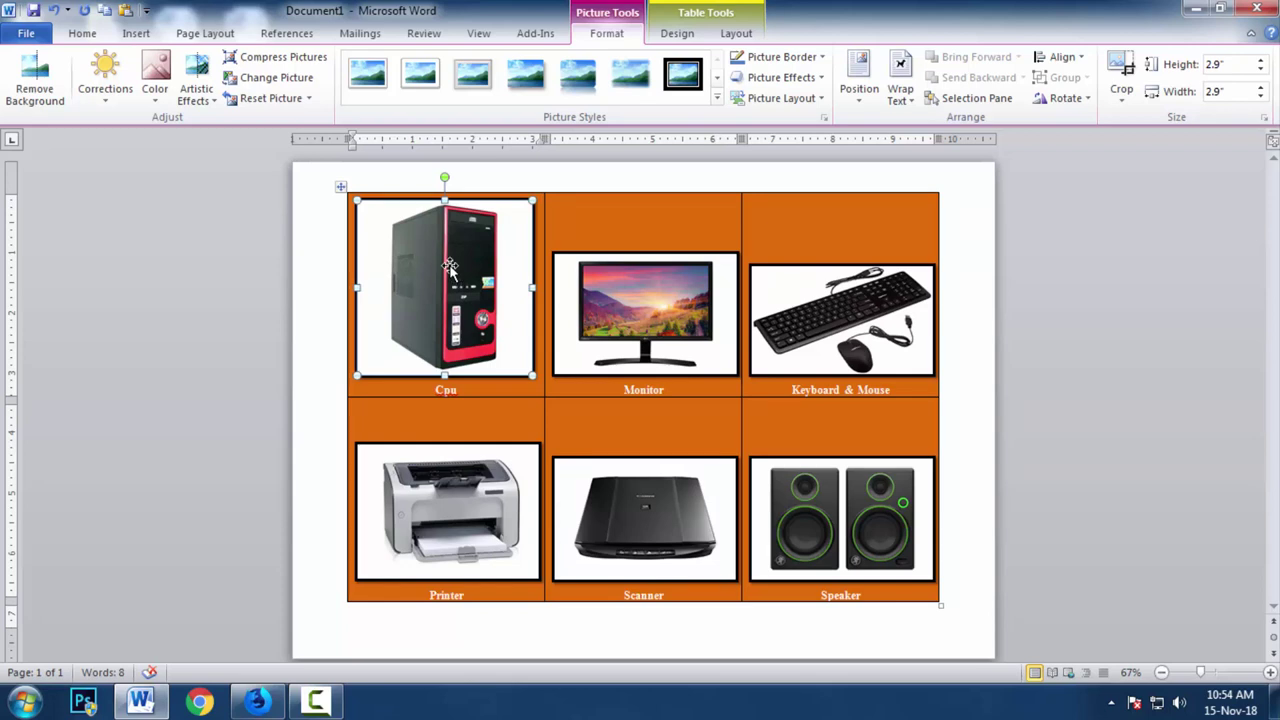
Crop the top of the CPU picture down
click(1122, 68)
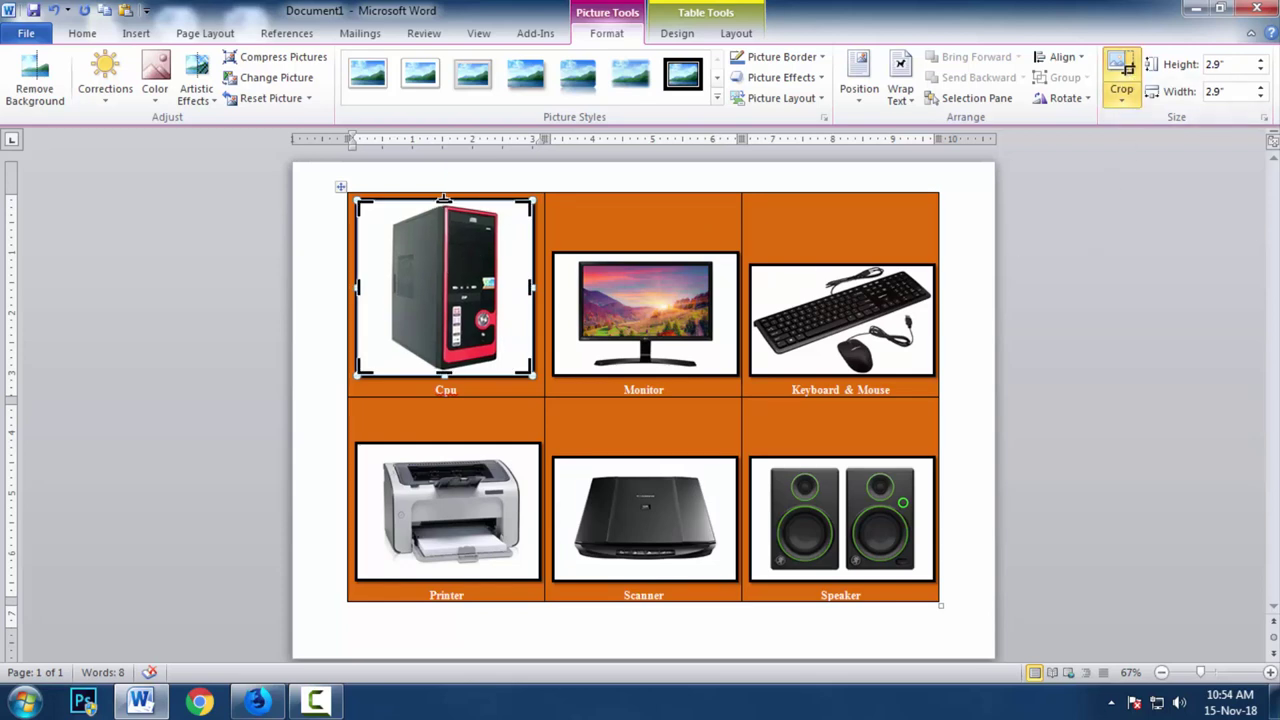
drag(444, 205, 451, 208)
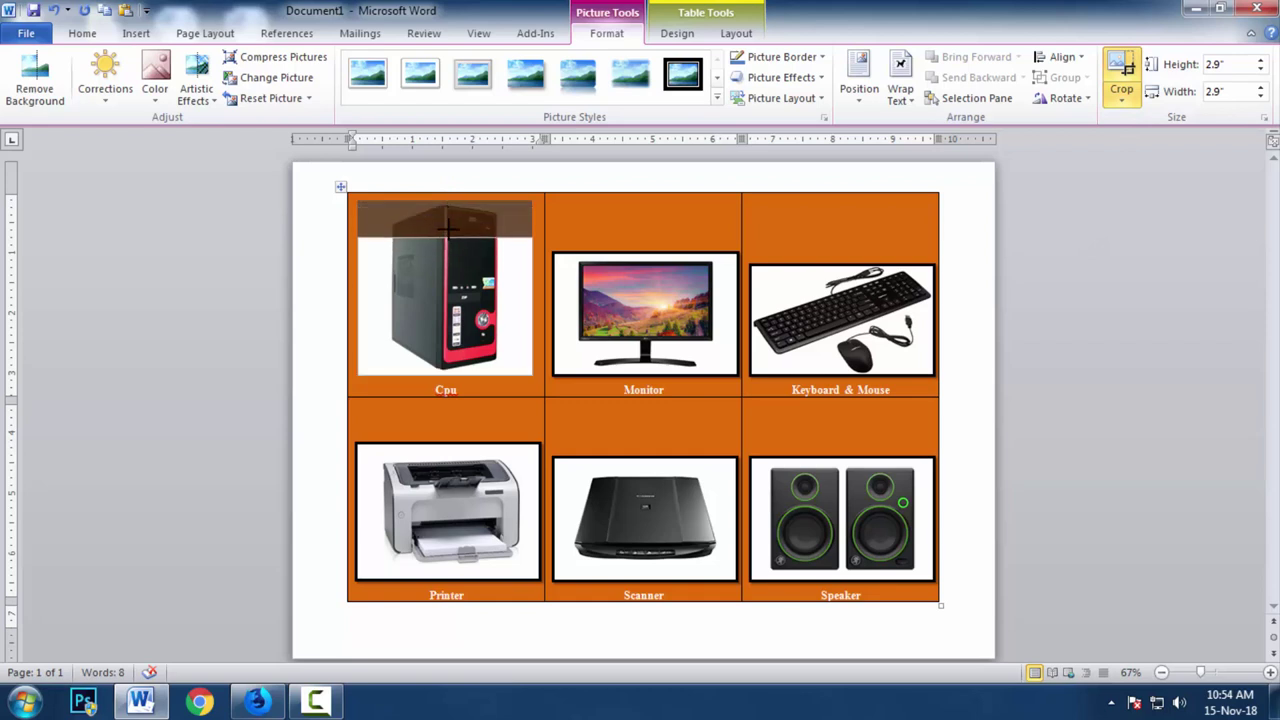
drag(451, 208, 449, 204)
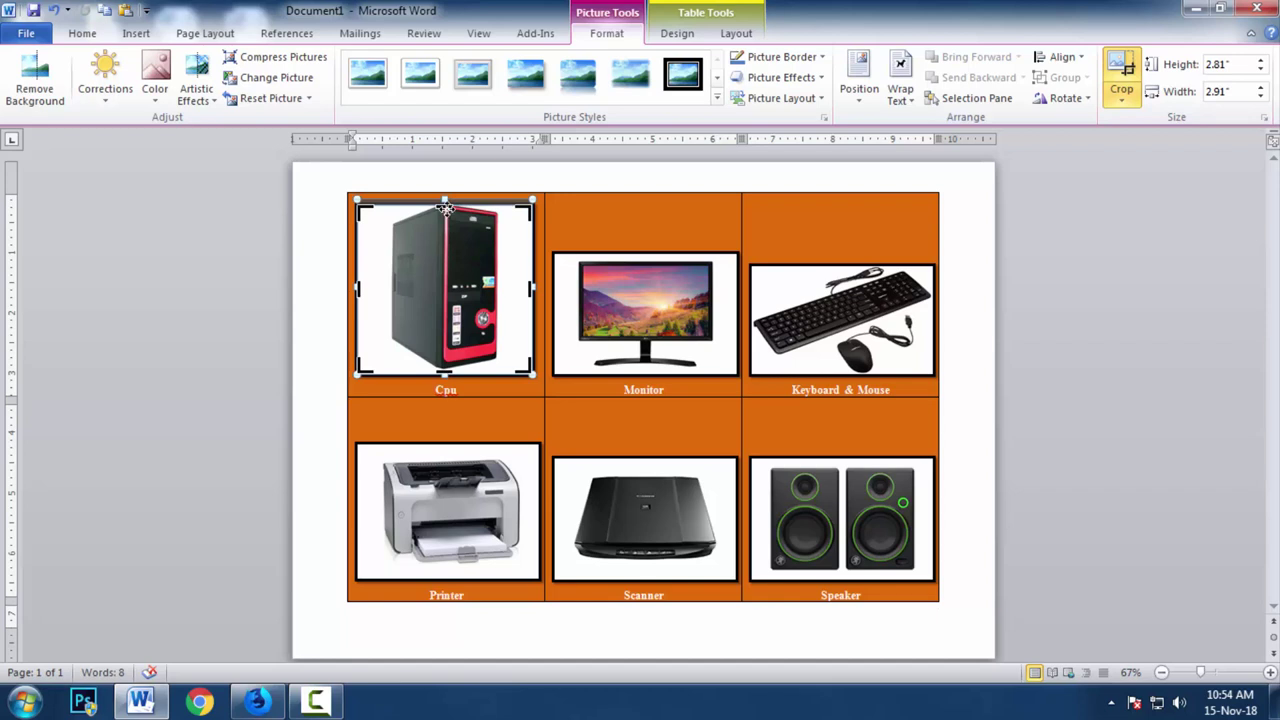
drag(445, 205, 445, 240)
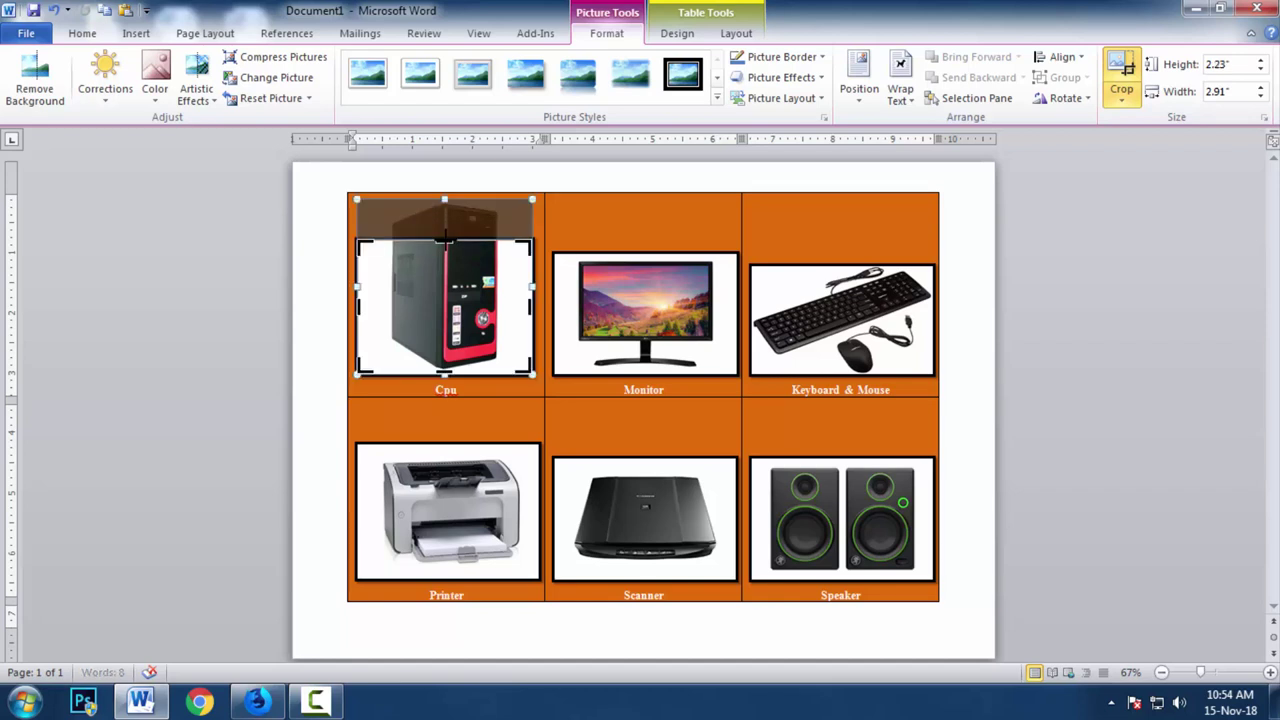
click(446, 234)
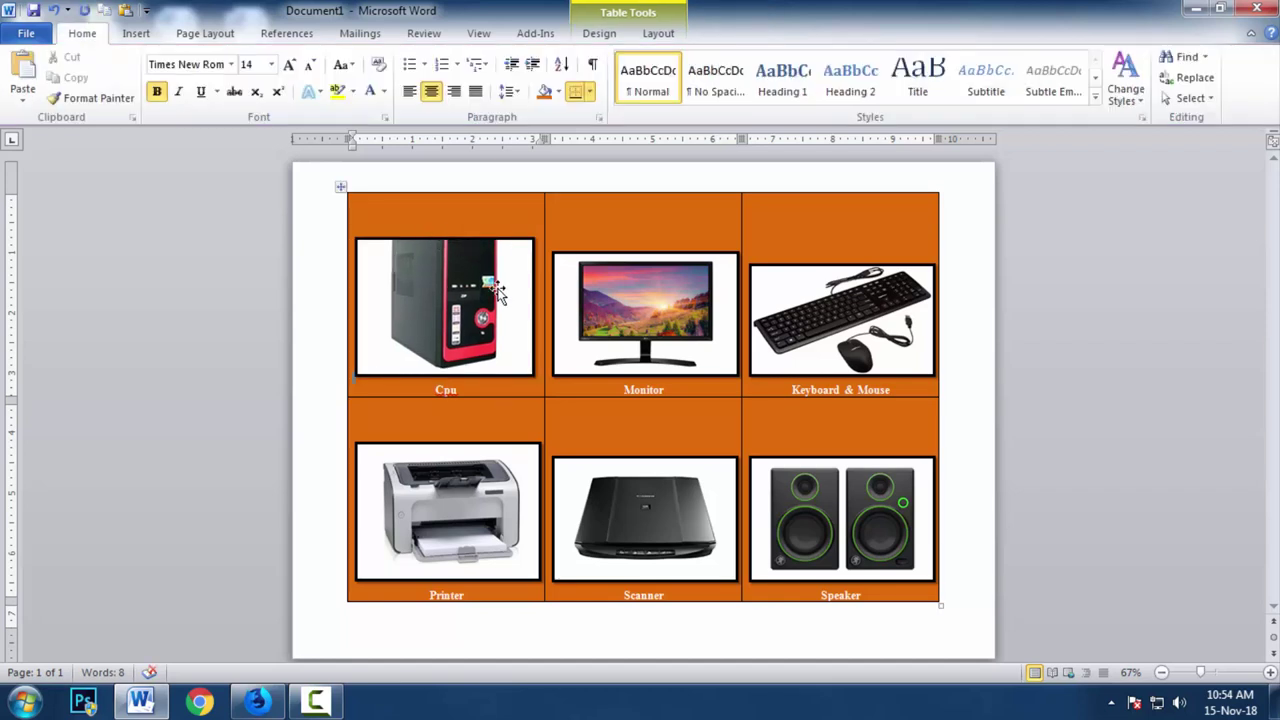
Leave cropping on the CPU picture, keeping it 2.81" tall by 2.91" wide
click(497, 292)
click(653, 289)
click(850, 320)
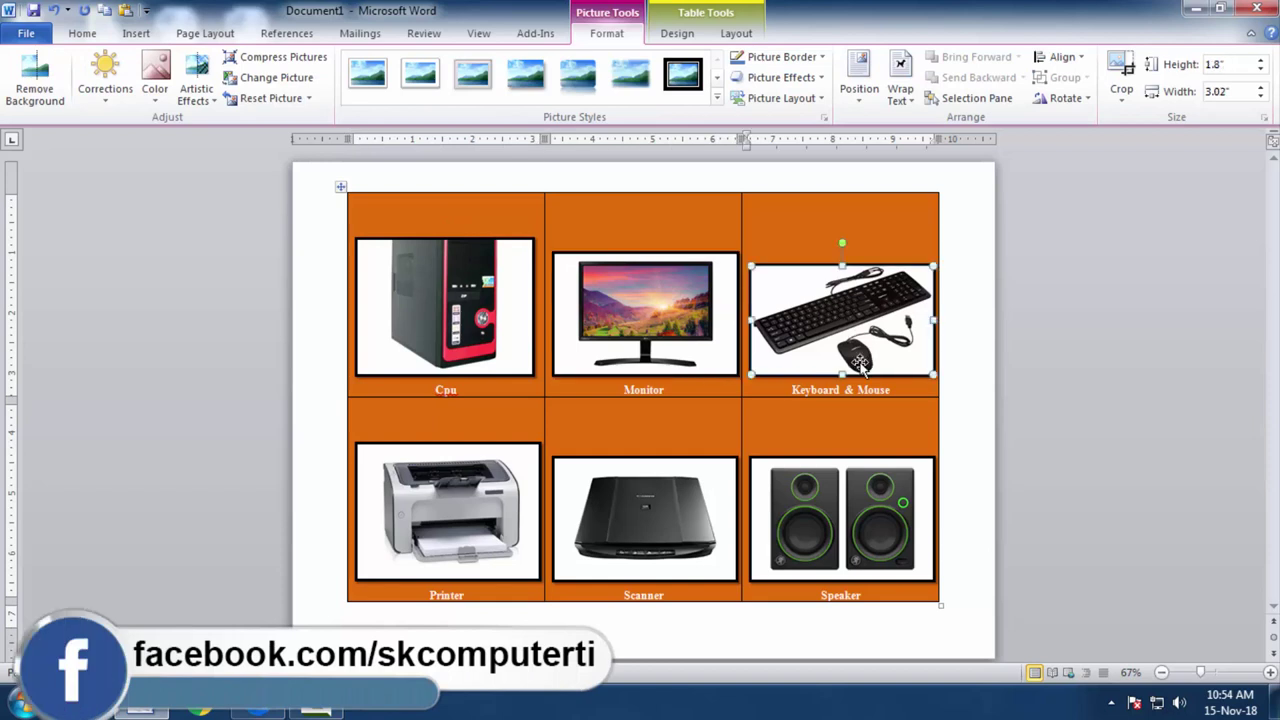
click(500, 300)
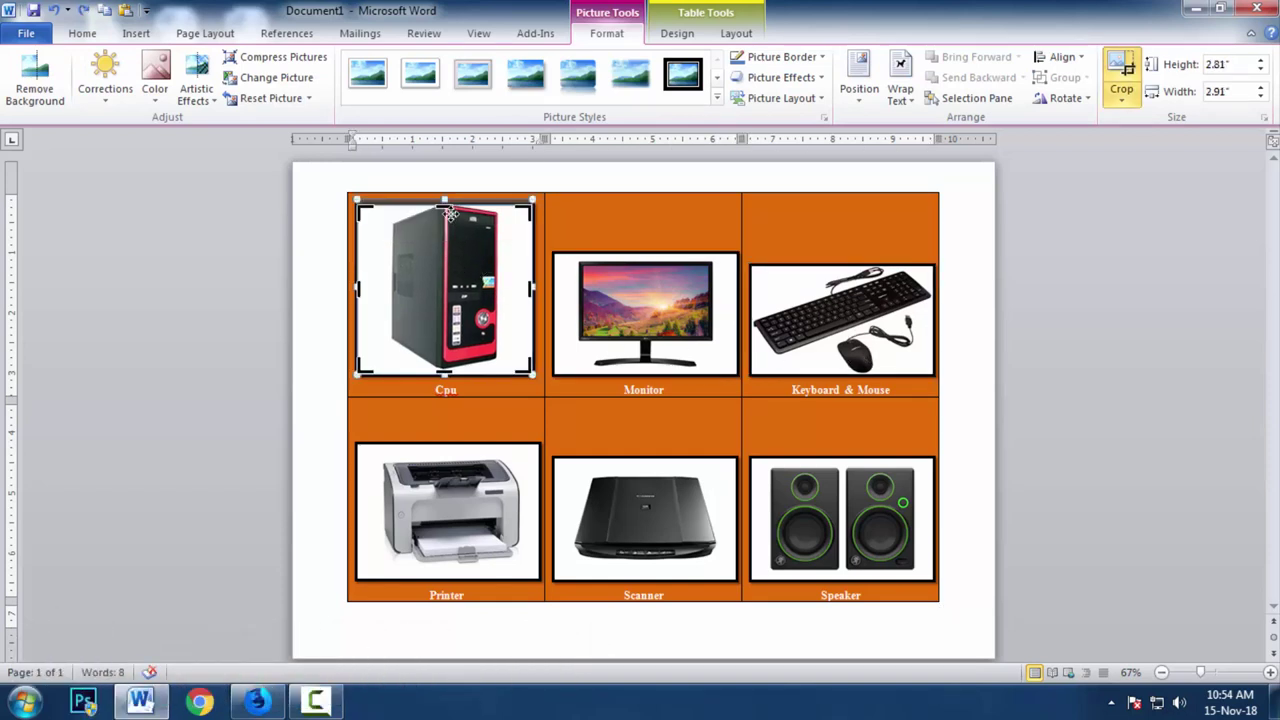
mouse_move(900, 300)
click(1122, 100)
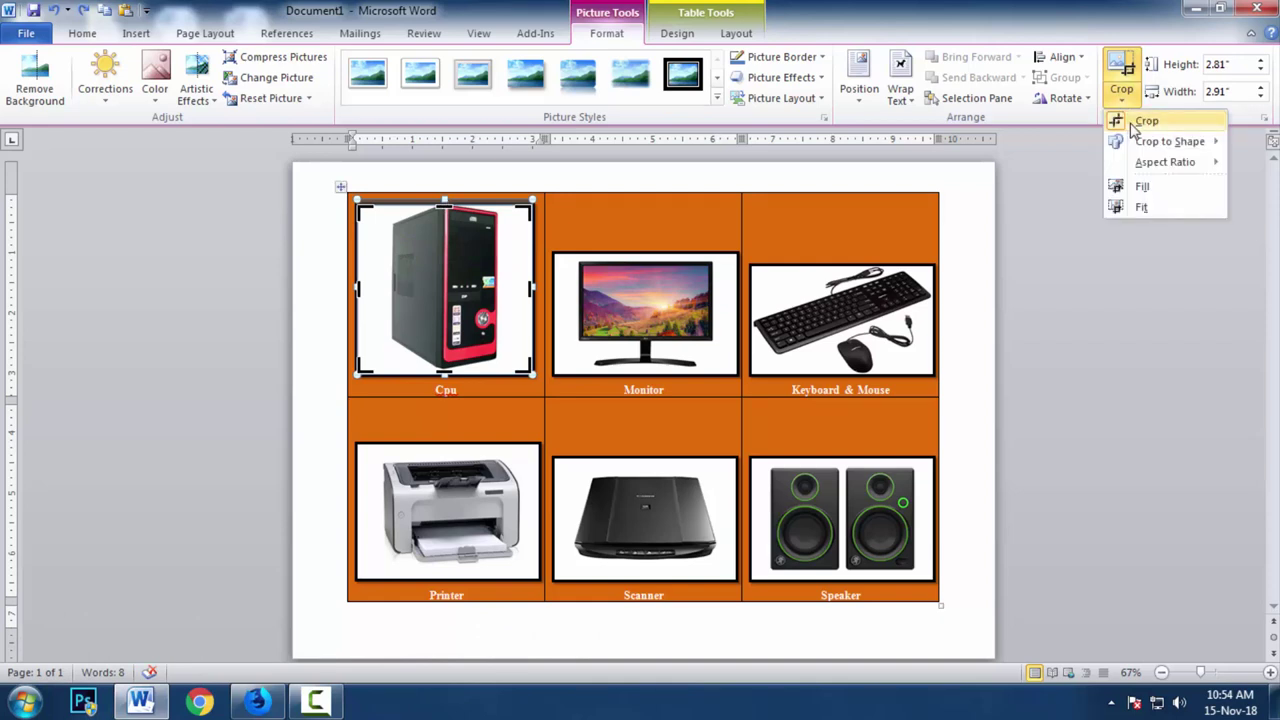
click(1133, 127)
click(613, 476)
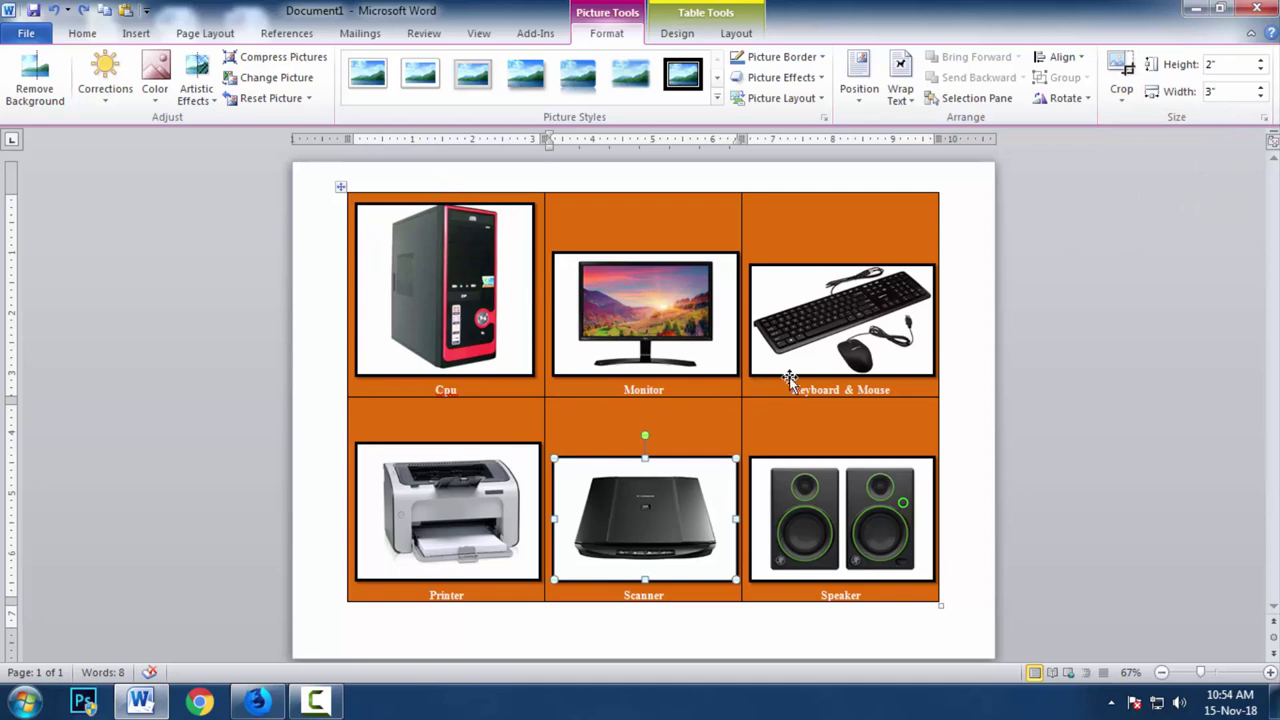
click(615, 300)
click(505, 305)
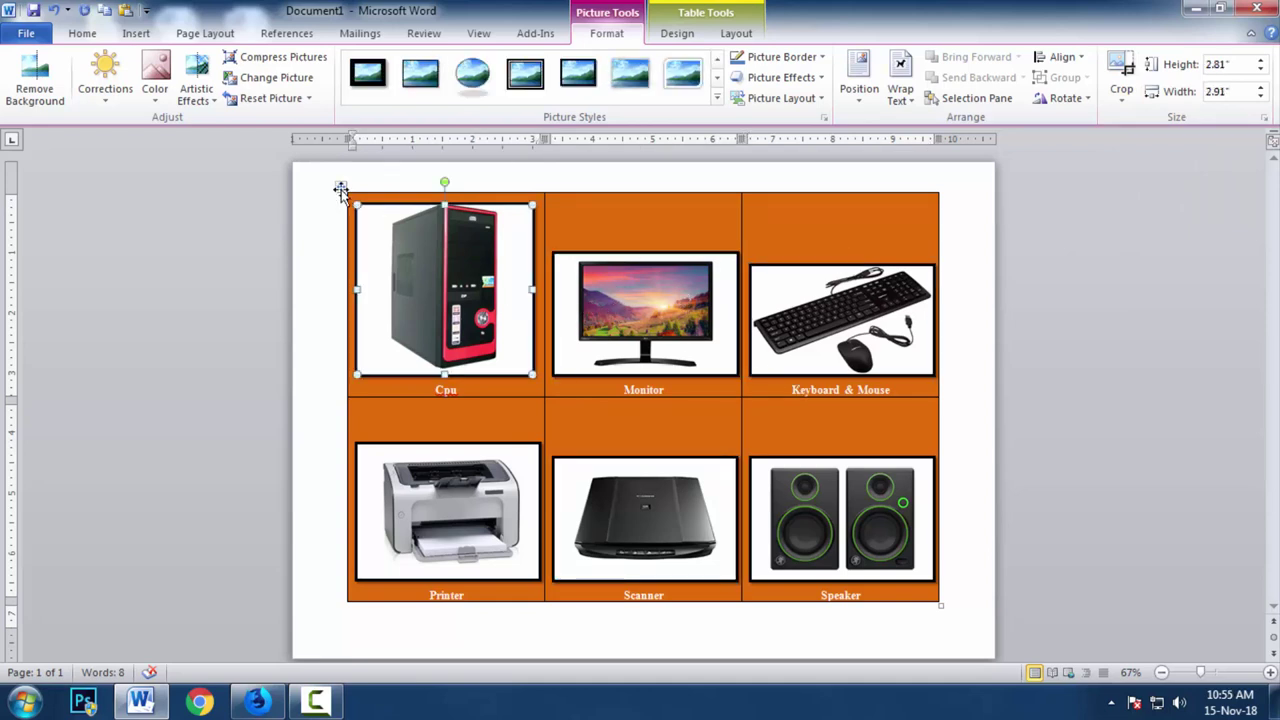
Remove the table's inside horizontal and vertical borders
click(340, 187)
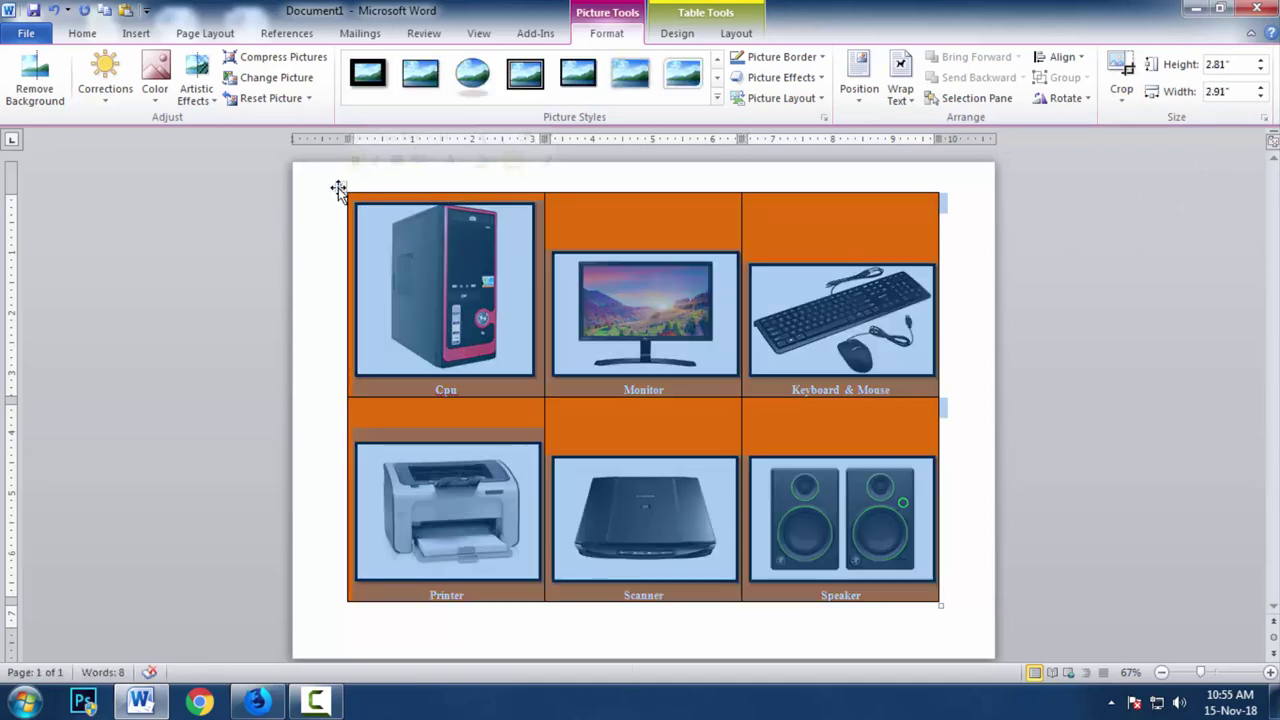
click(598, 38)
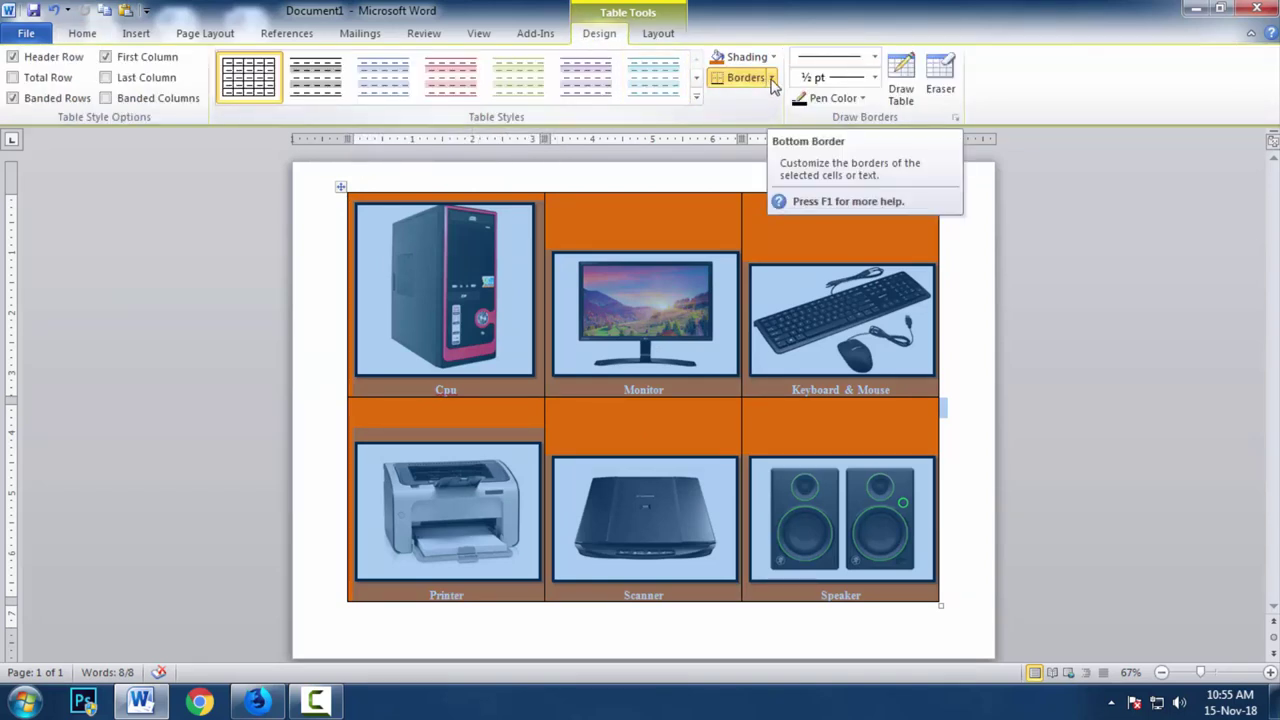
click(772, 78)
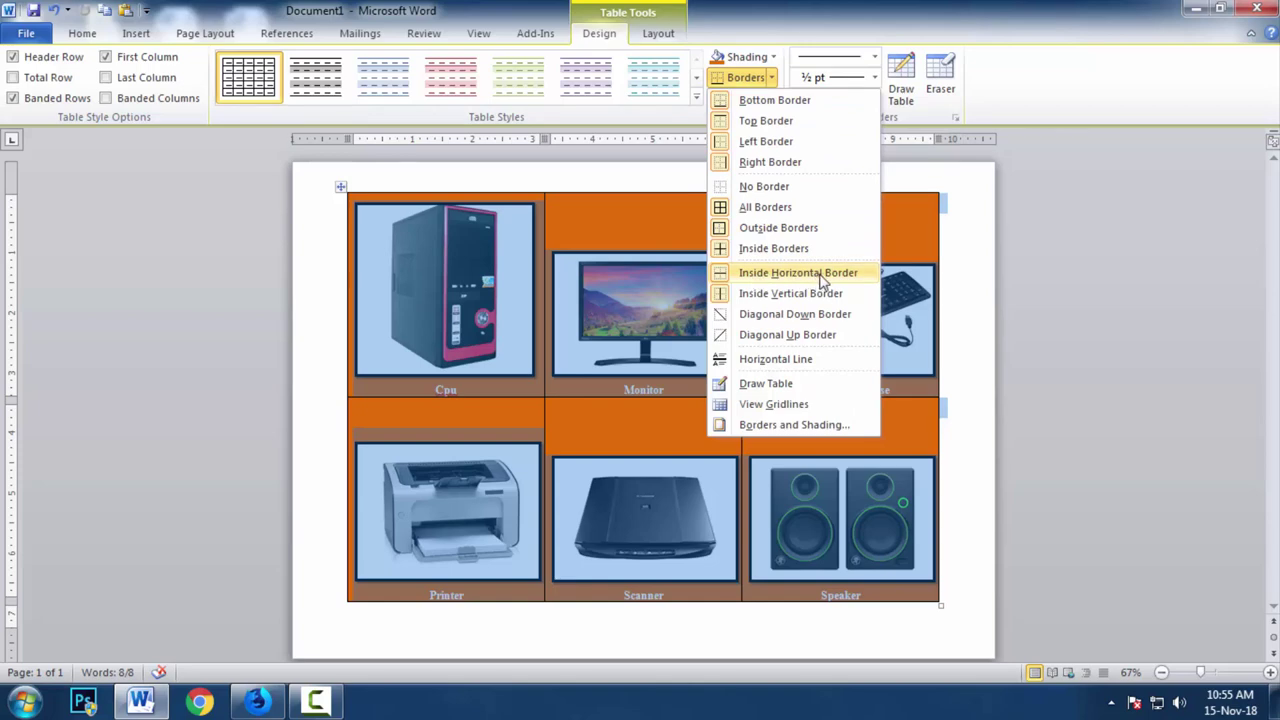
click(822, 273)
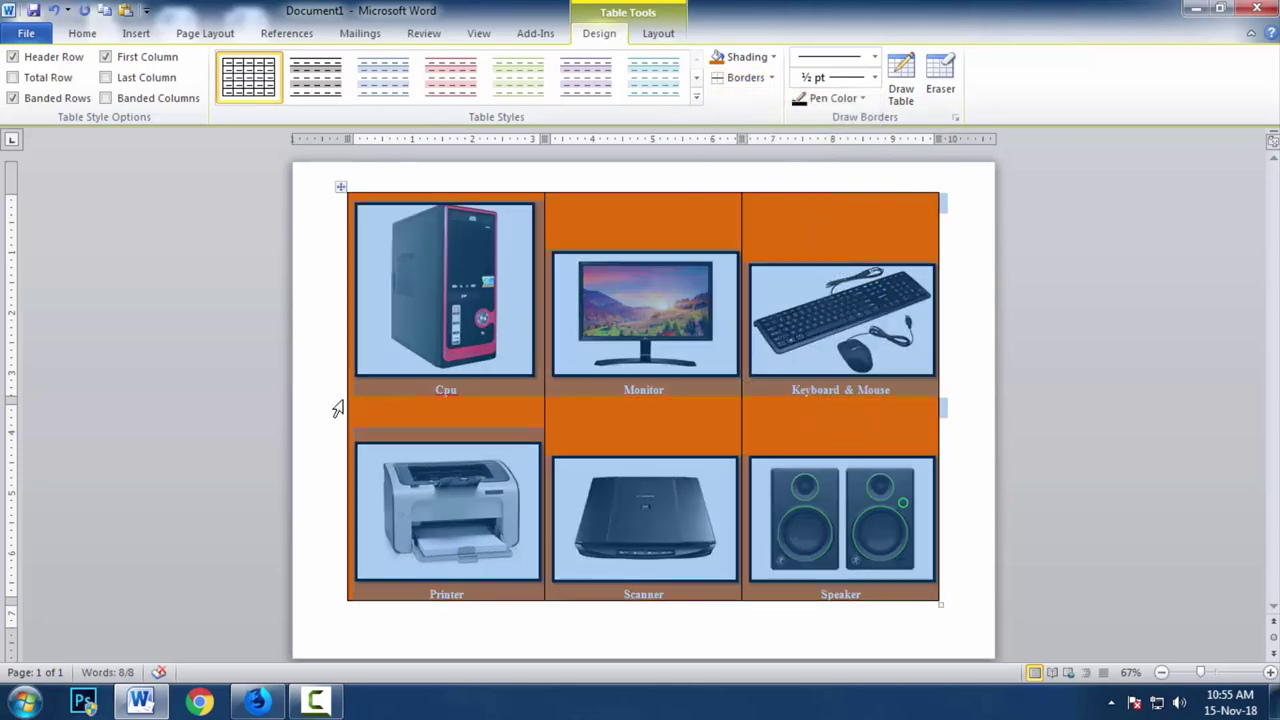
click(771, 78)
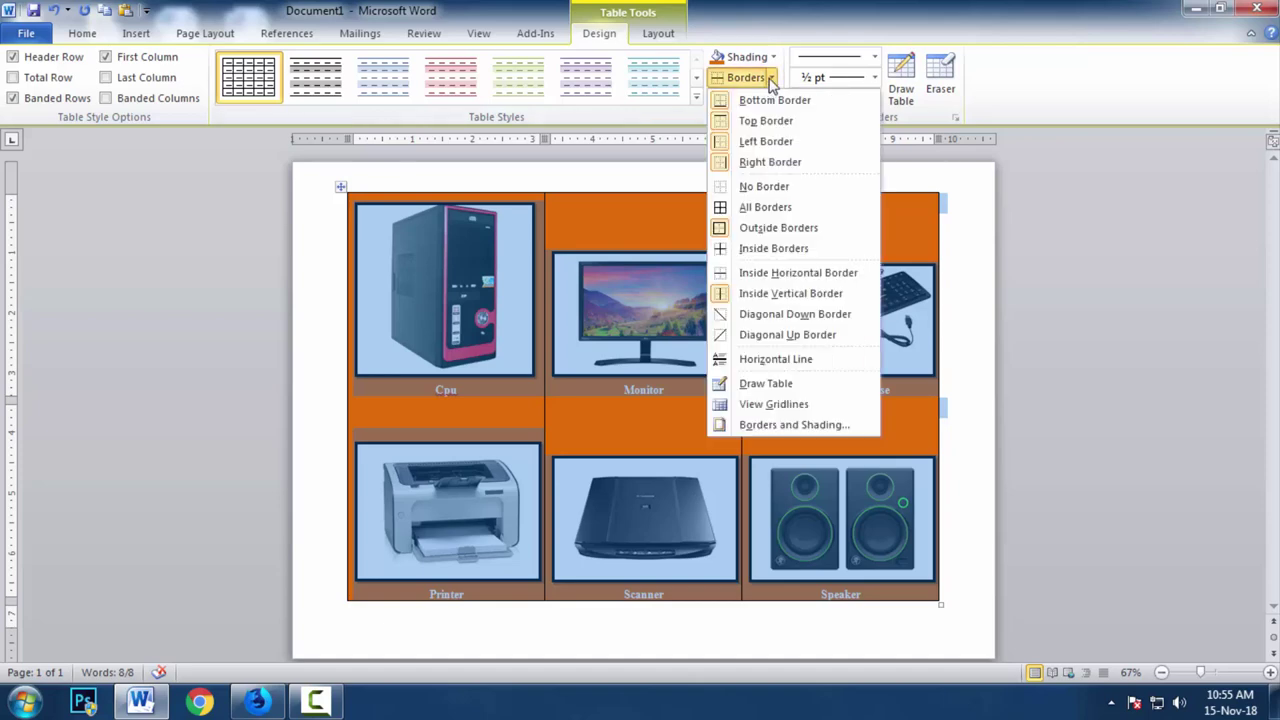
click(784, 294)
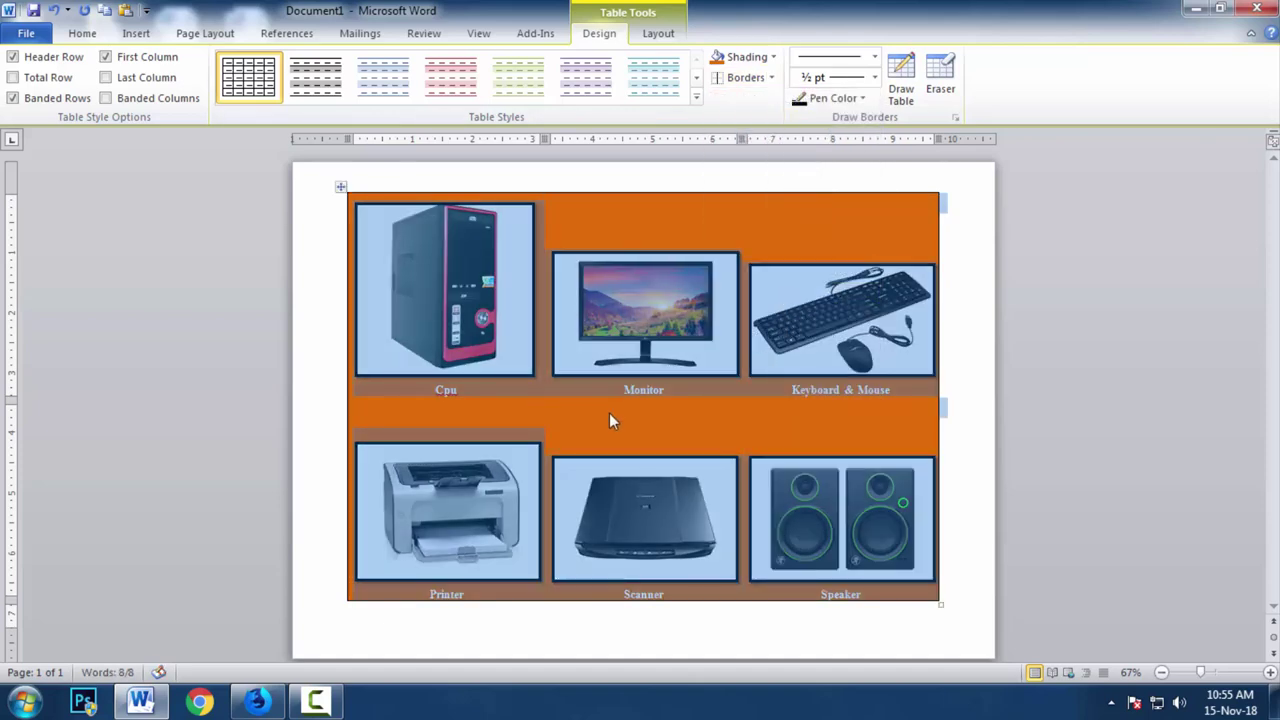
Select the whole table again for caption formatting
click(608, 410)
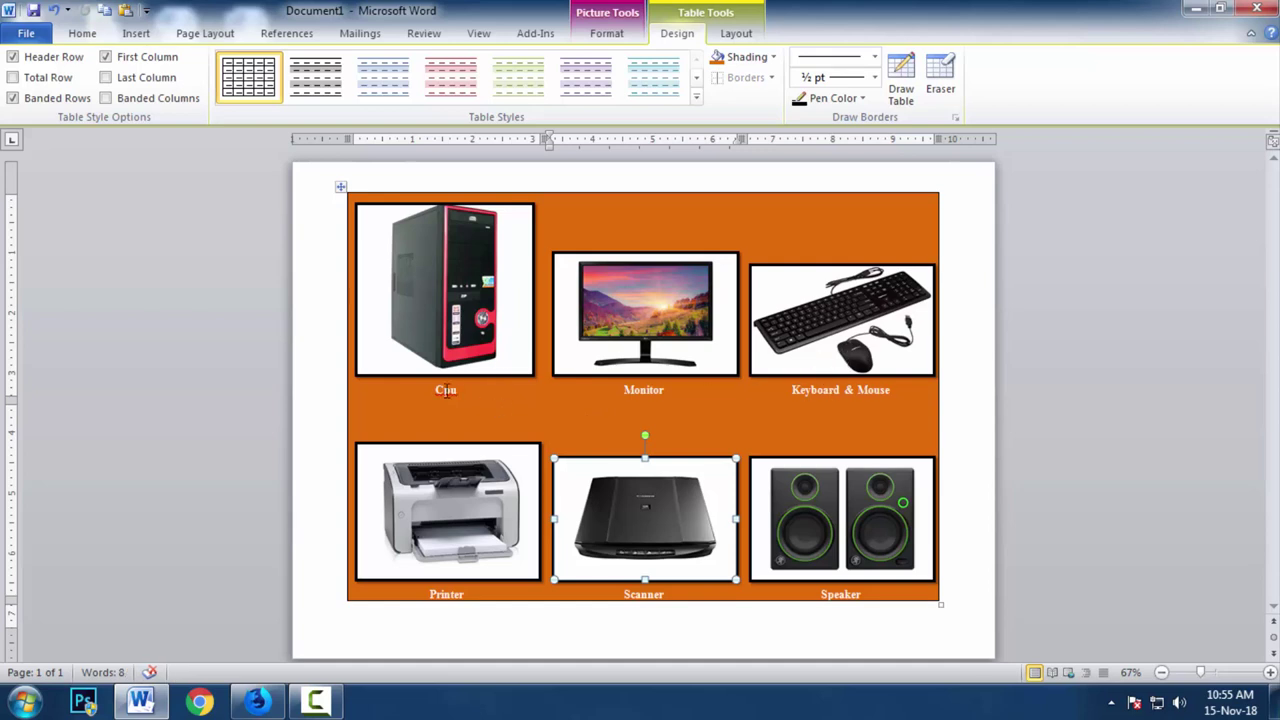
drag(422, 397, 848, 404)
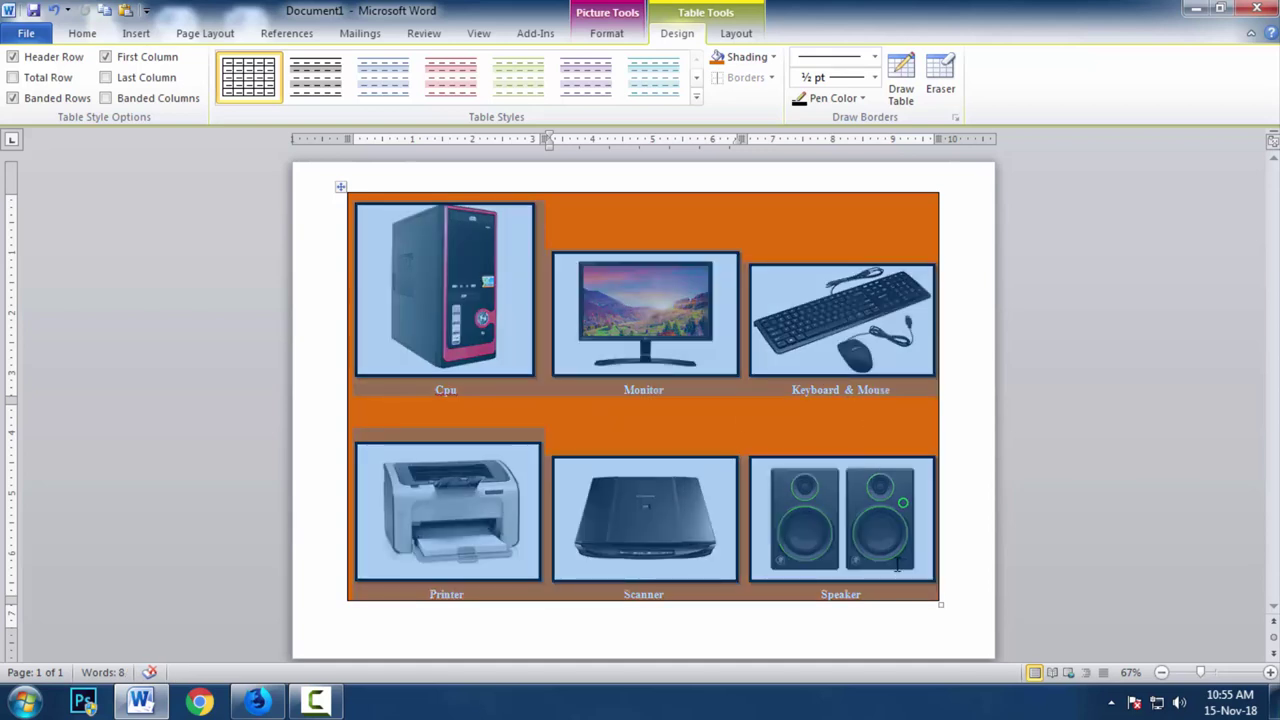
click(95, 33)
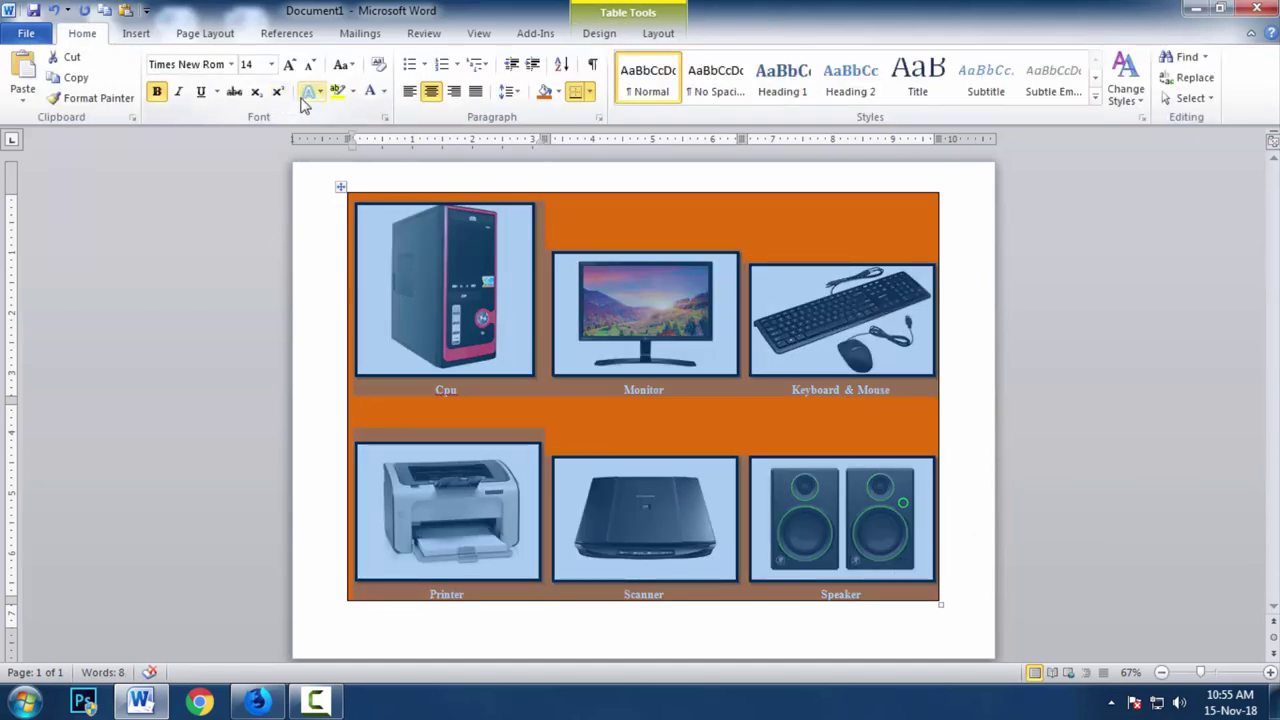
Turn the captions white and grow them to 22 pt, then select the Keyboard & Mouse picture
click(385, 92)
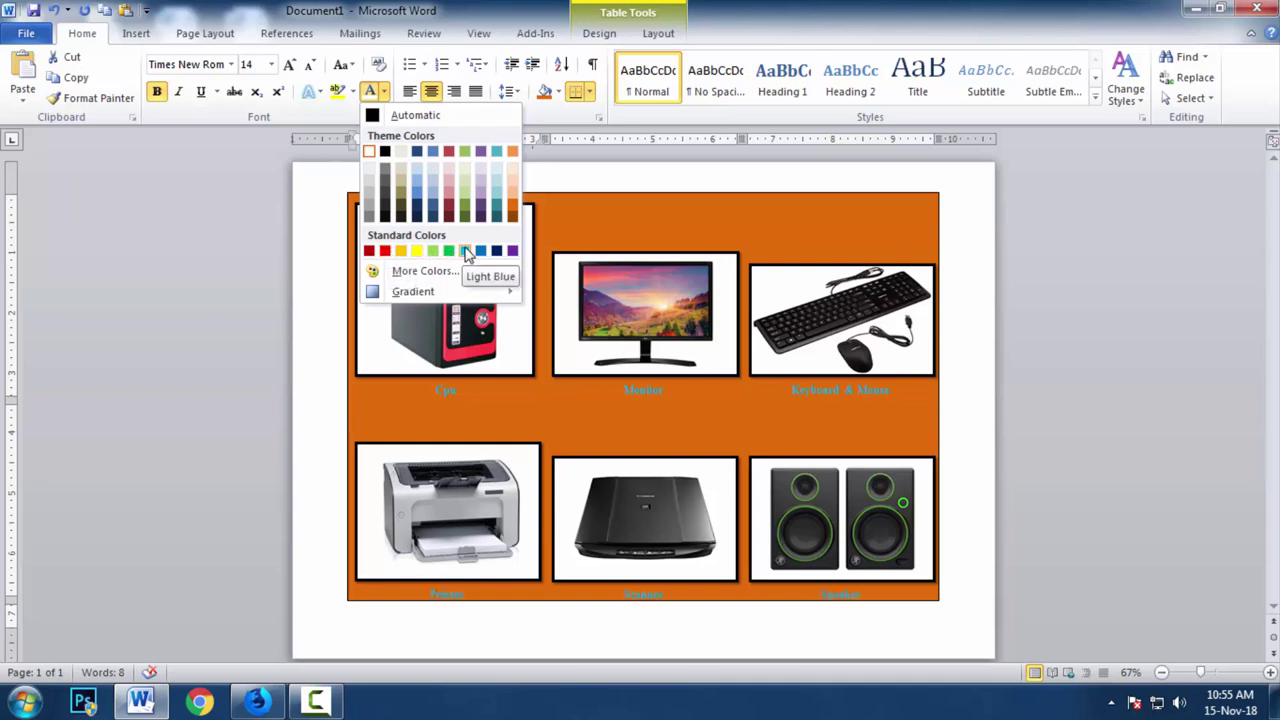
click(370, 152)
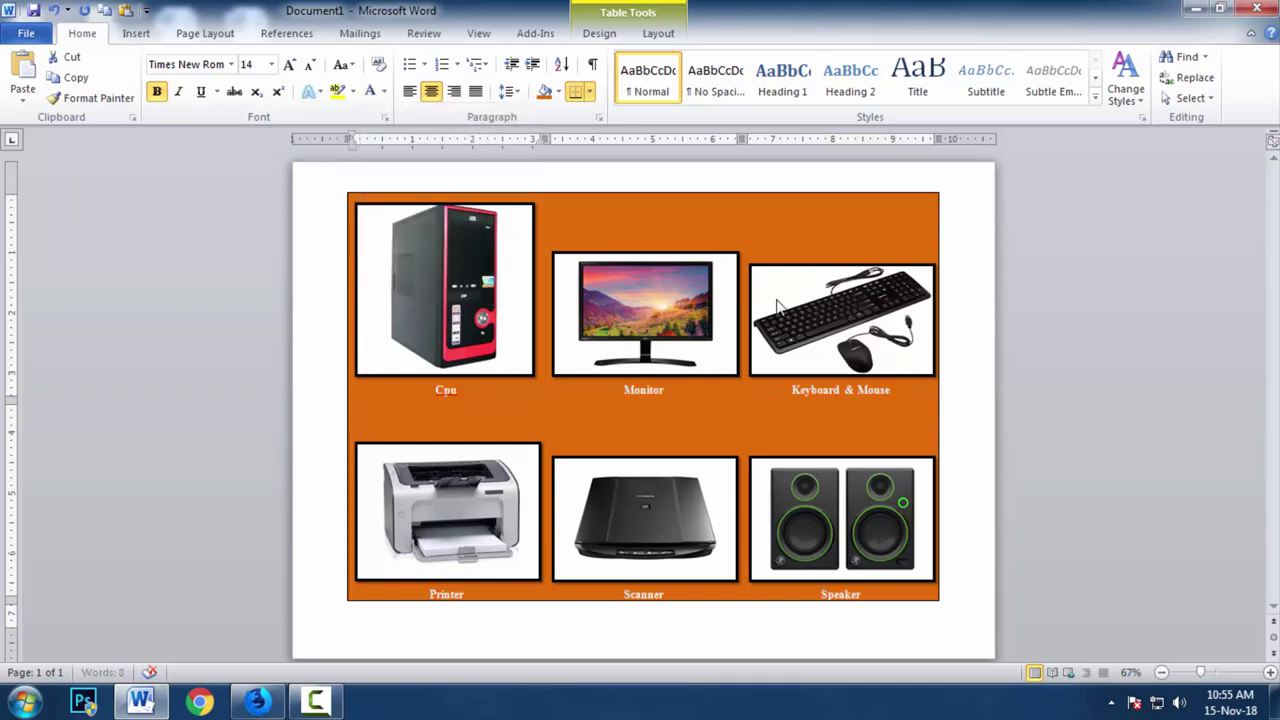
click(289, 66)
click(289, 66)
click(289, 66)
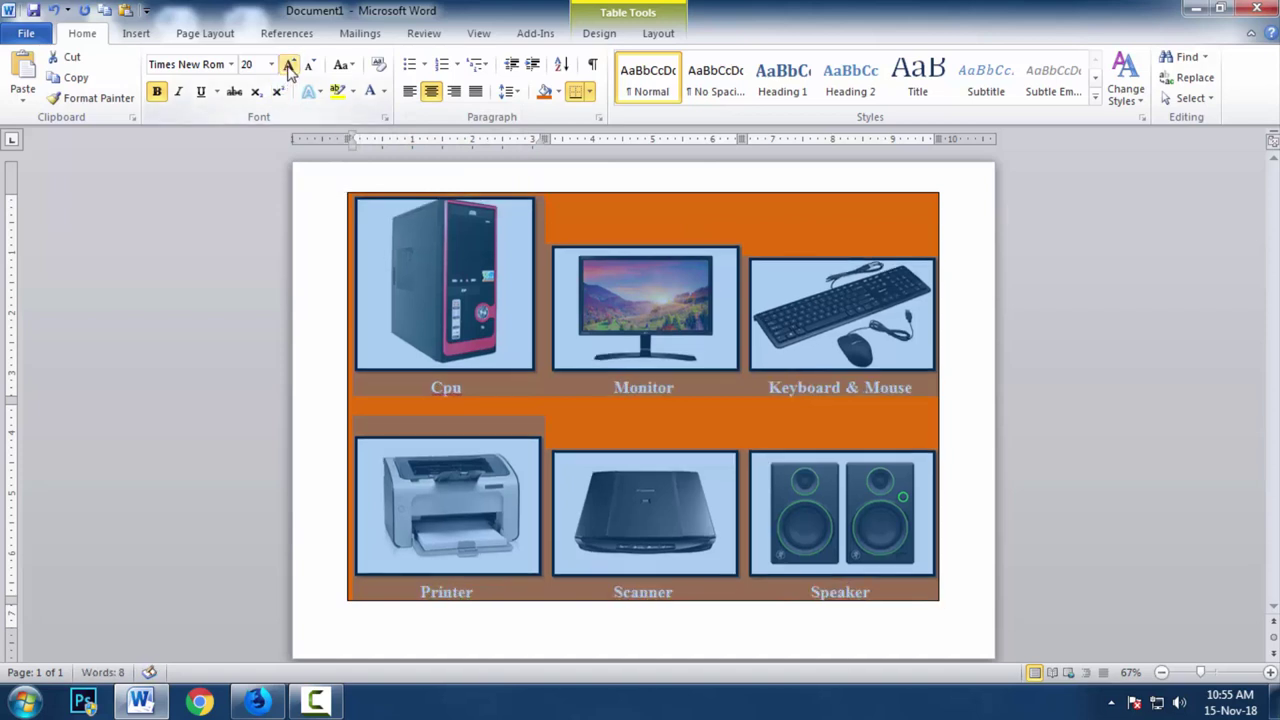
click(289, 66)
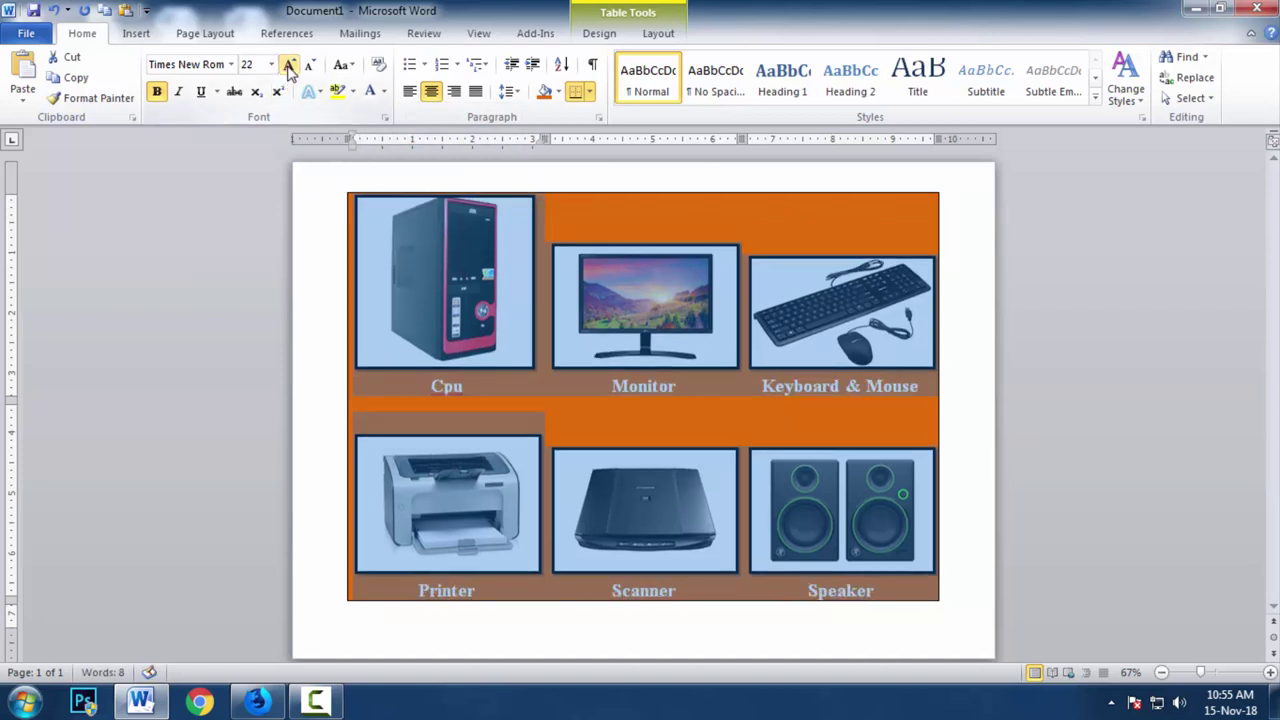
click(729, 200)
click(862, 285)
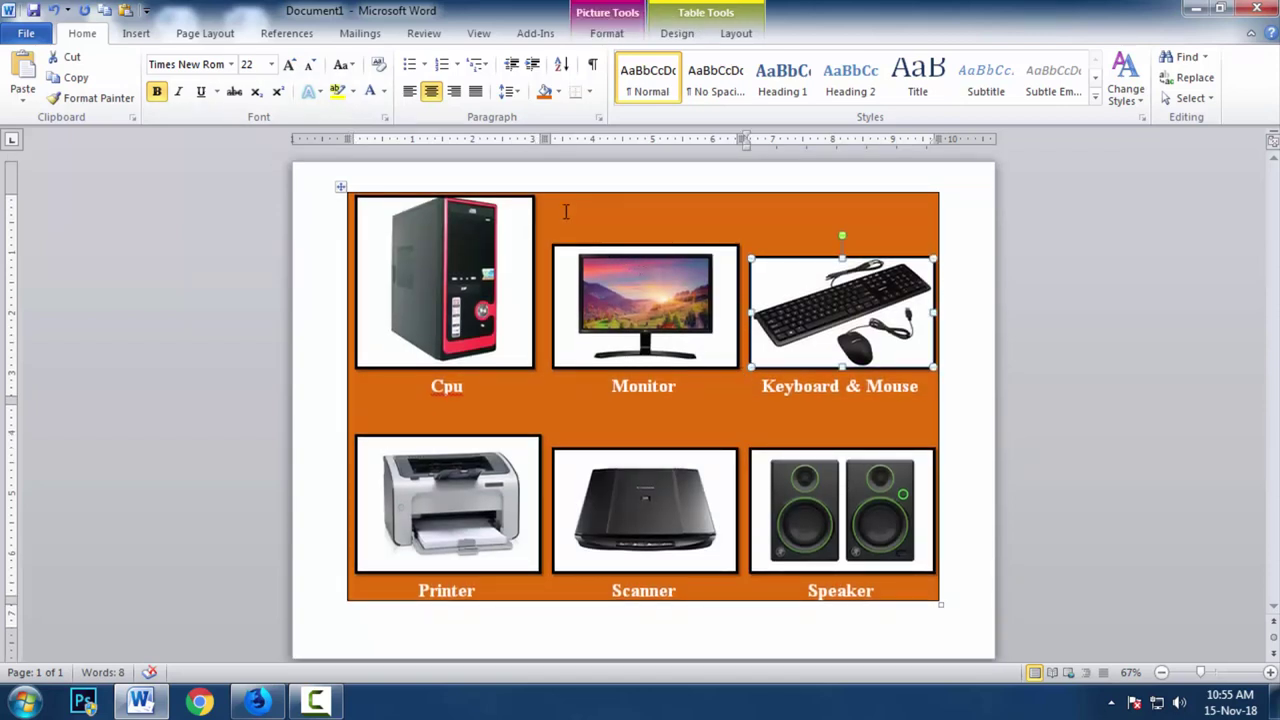
Set up a Box page border with a thick line style
click(205, 36)
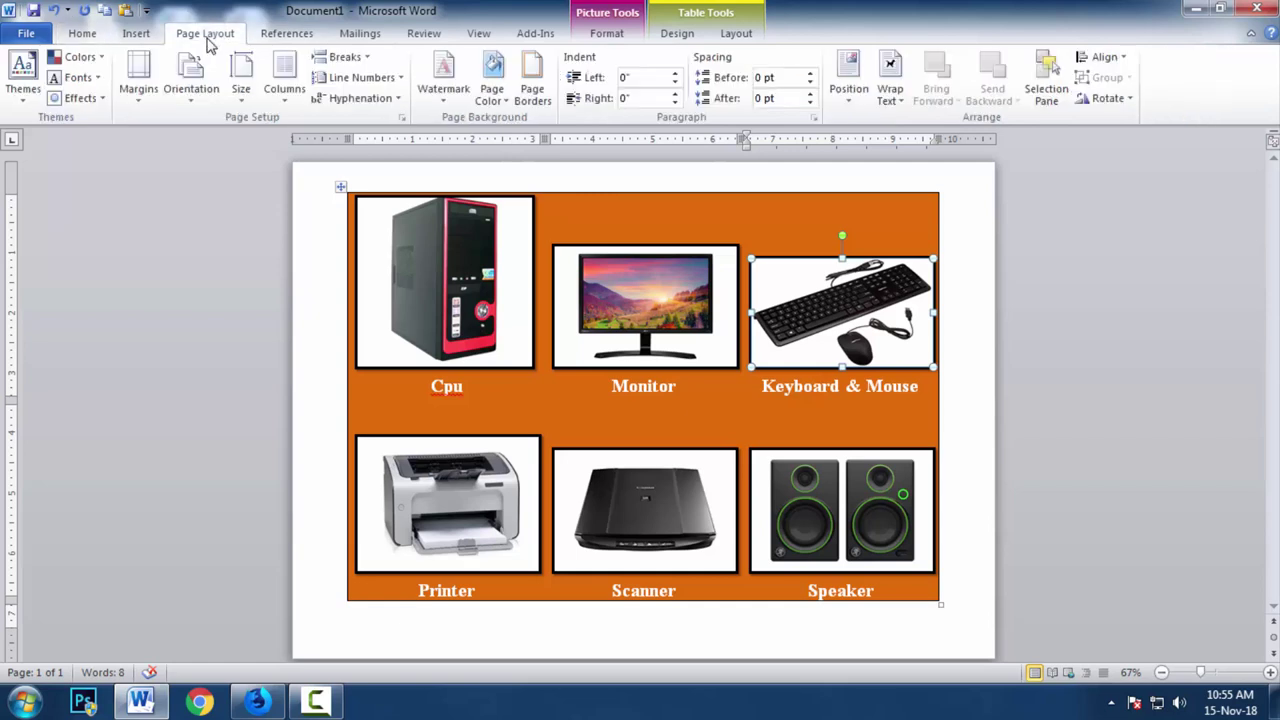
click(540, 88)
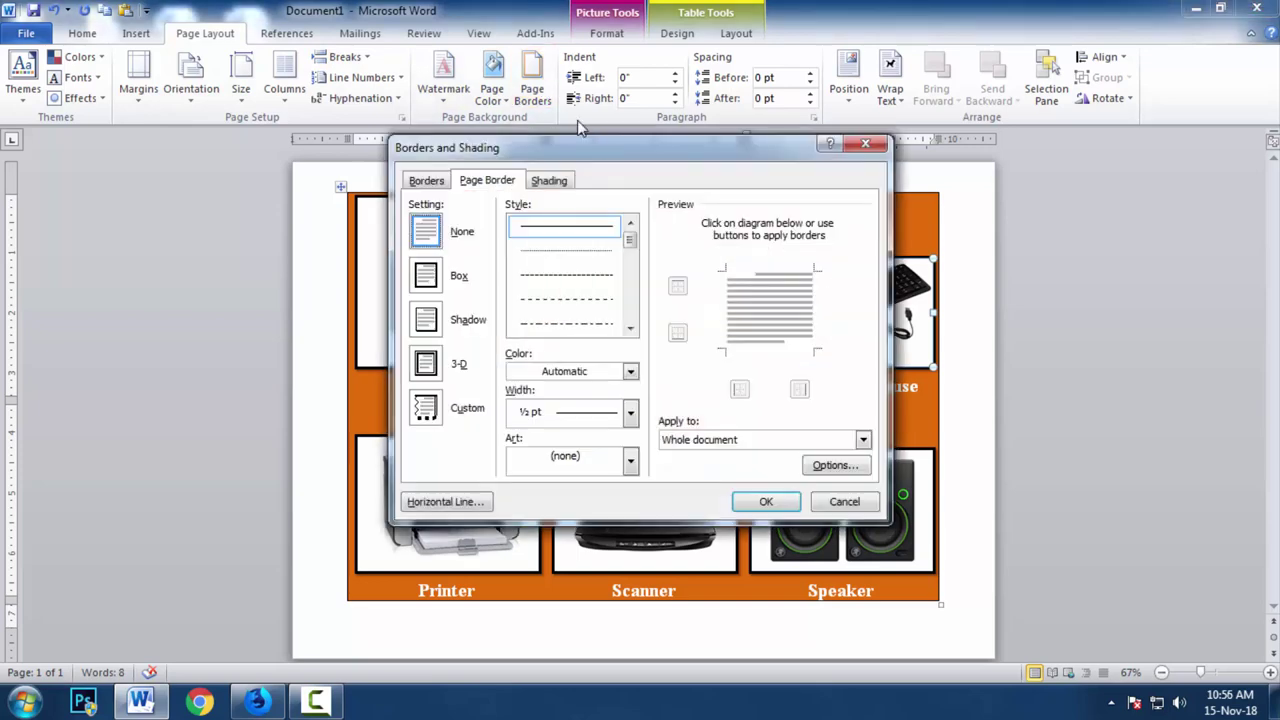
drag(590, 141, 583, 87)
drag(630, 95, 642, 95)
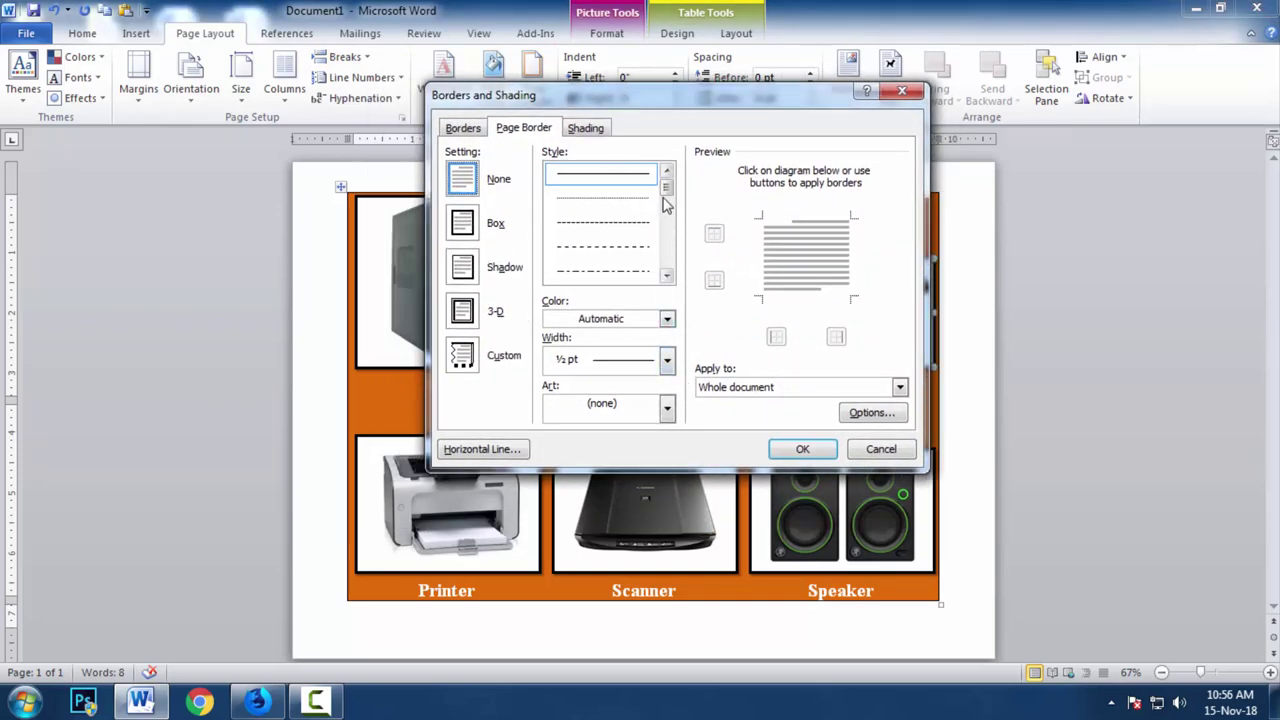
drag(665, 188, 667, 215)
click(612, 247)
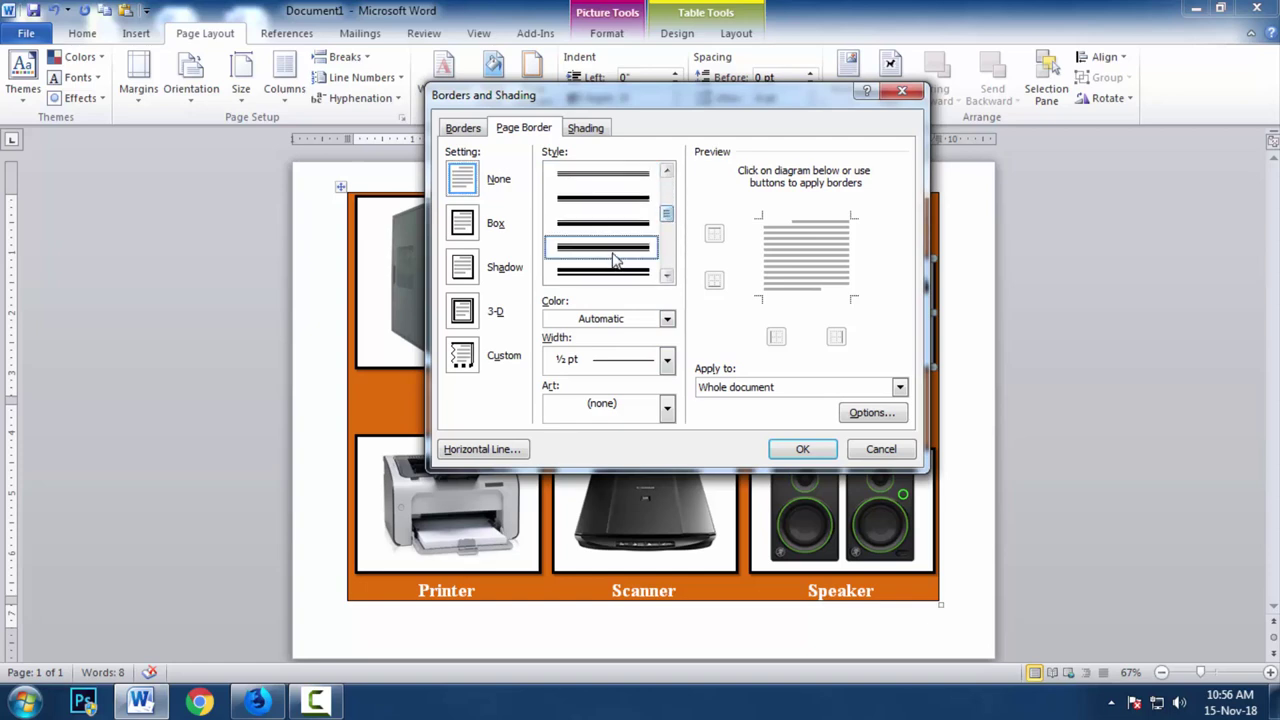
click(622, 224)
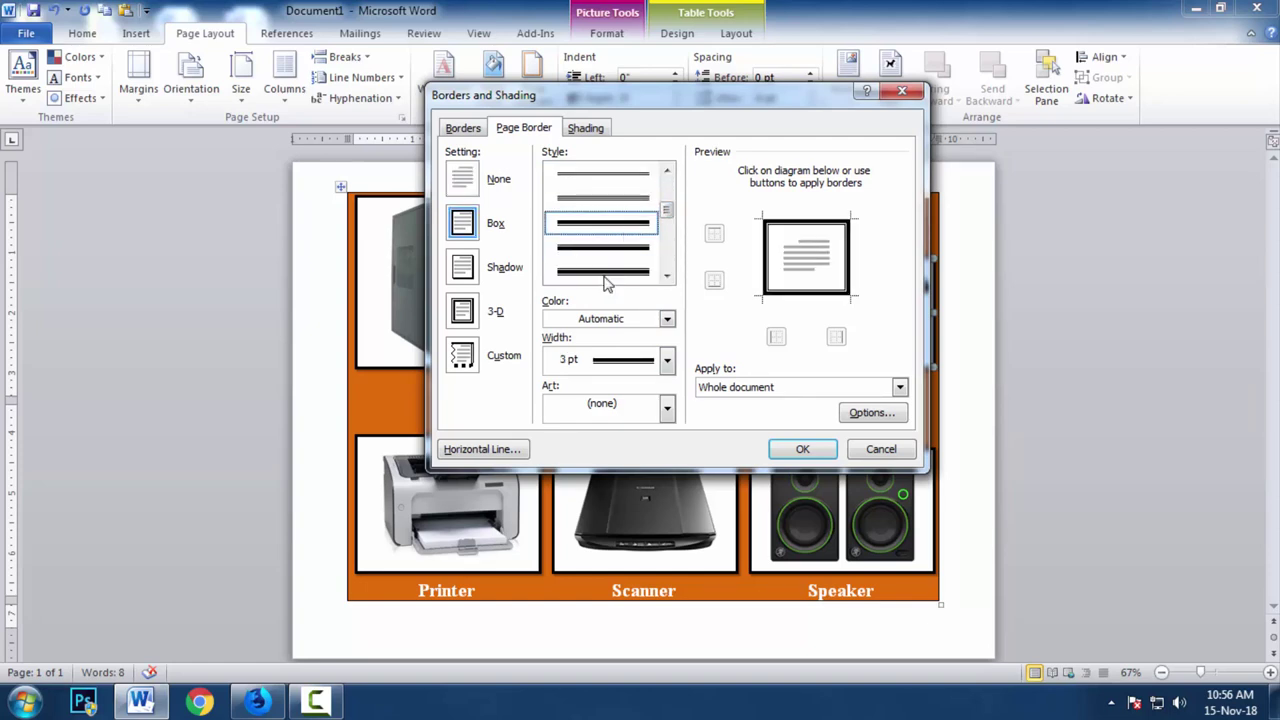
Apply a dashed black art pattern as the 31 pt page border, then start lowering the table
click(667, 408)
drag(667, 455, 670, 510)
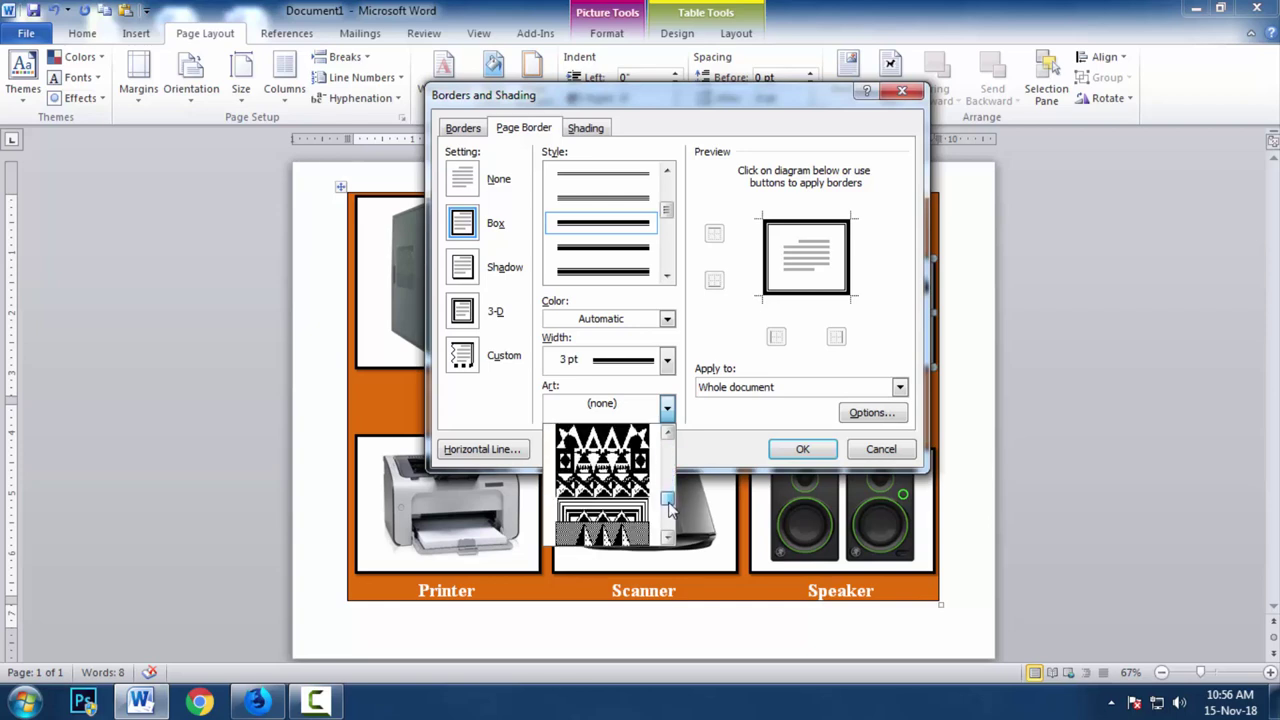
drag(670, 510, 669, 521)
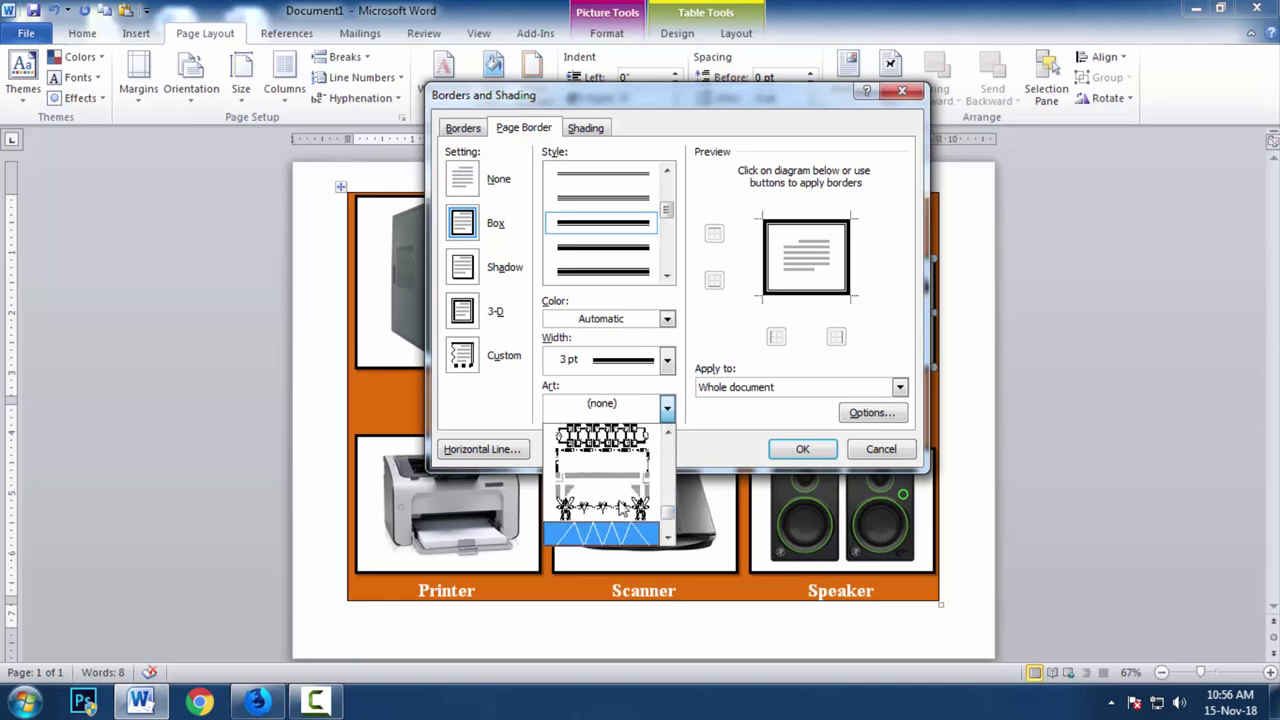
click(622, 462)
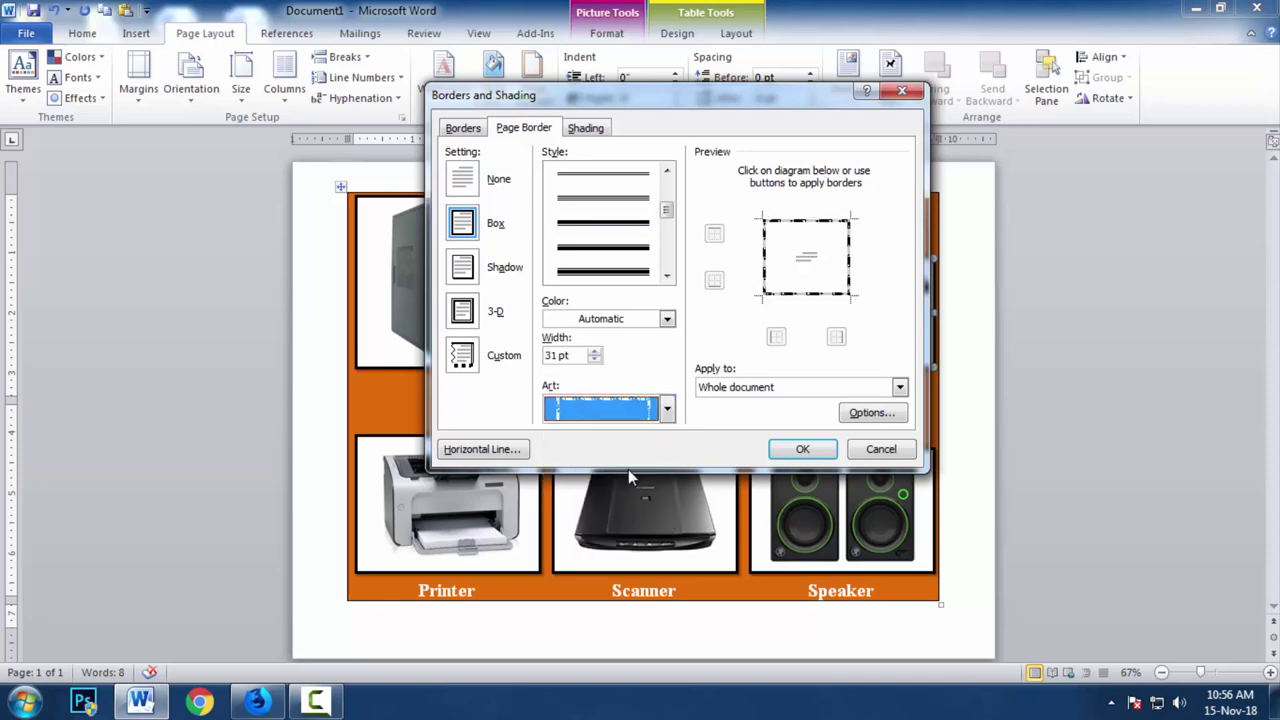
click(802, 449)
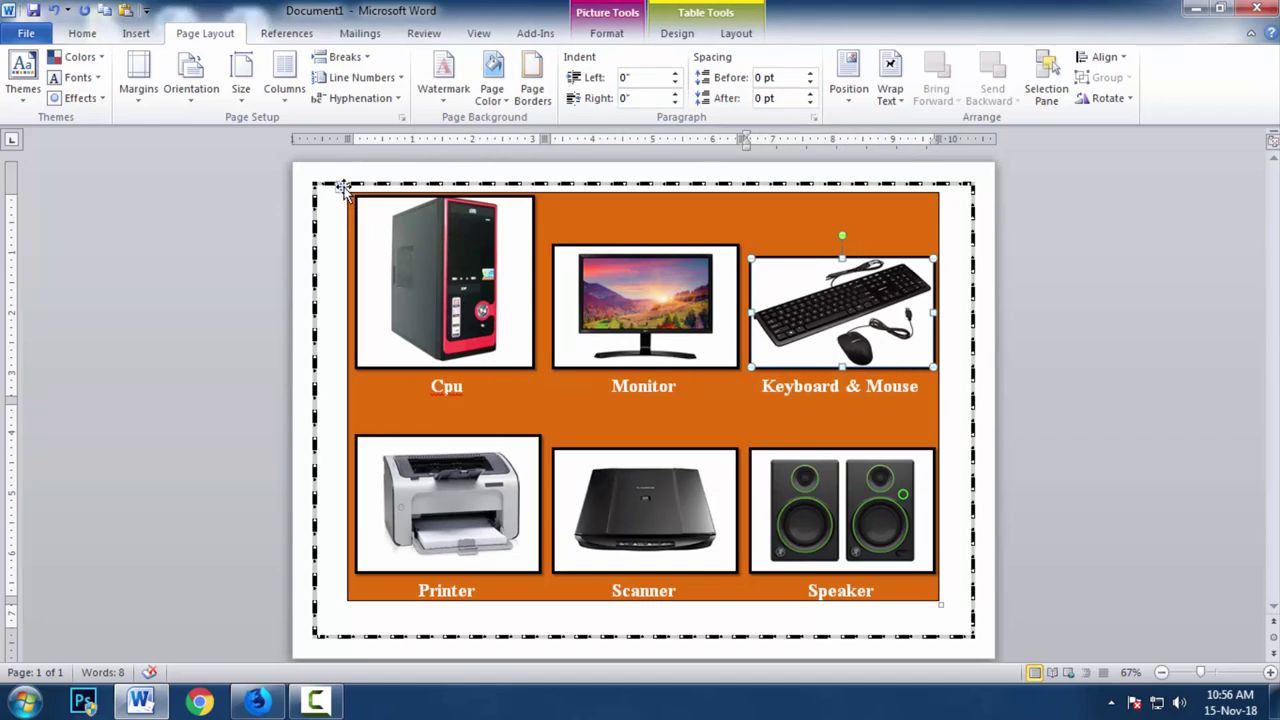
mouse_move(343, 188)
mouse_down()
mouse_move(331, 198)
mouse_move(341, 192)
mouse_up()
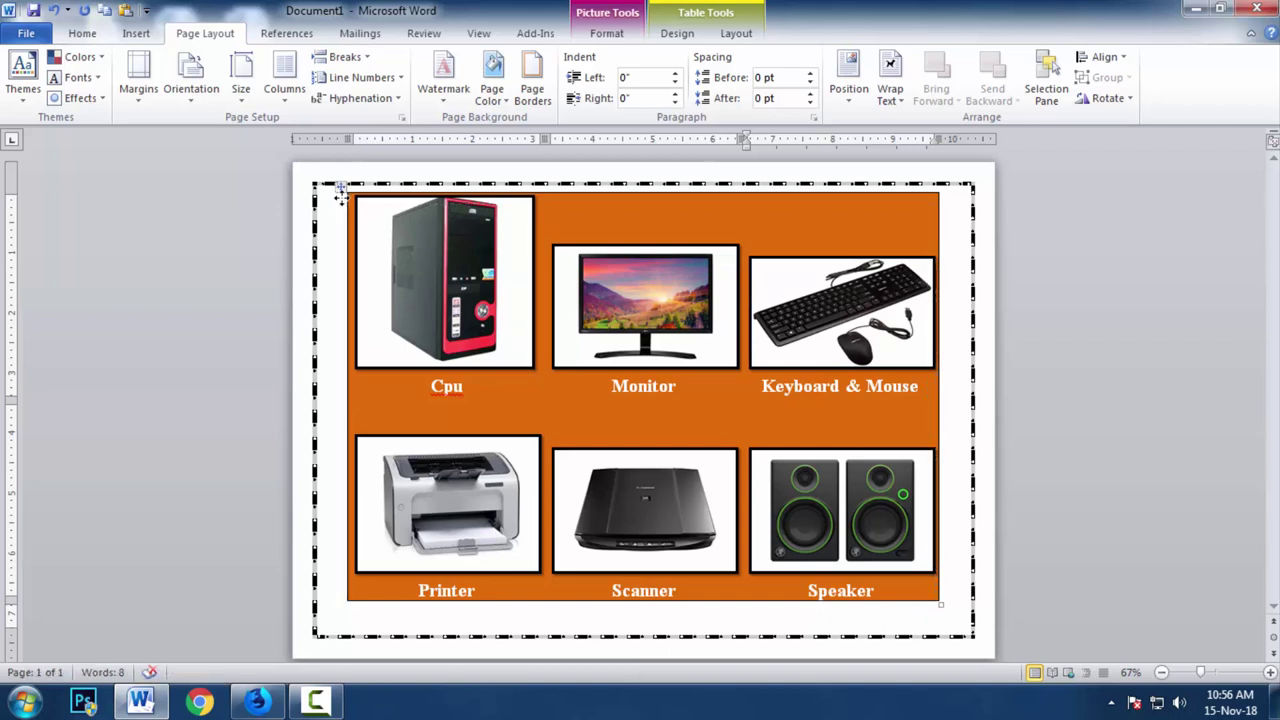
Drop the table slightly lower, stretch its bottom-right corner outward, and keep it near the top-left
drag(340, 190, 343, 193)
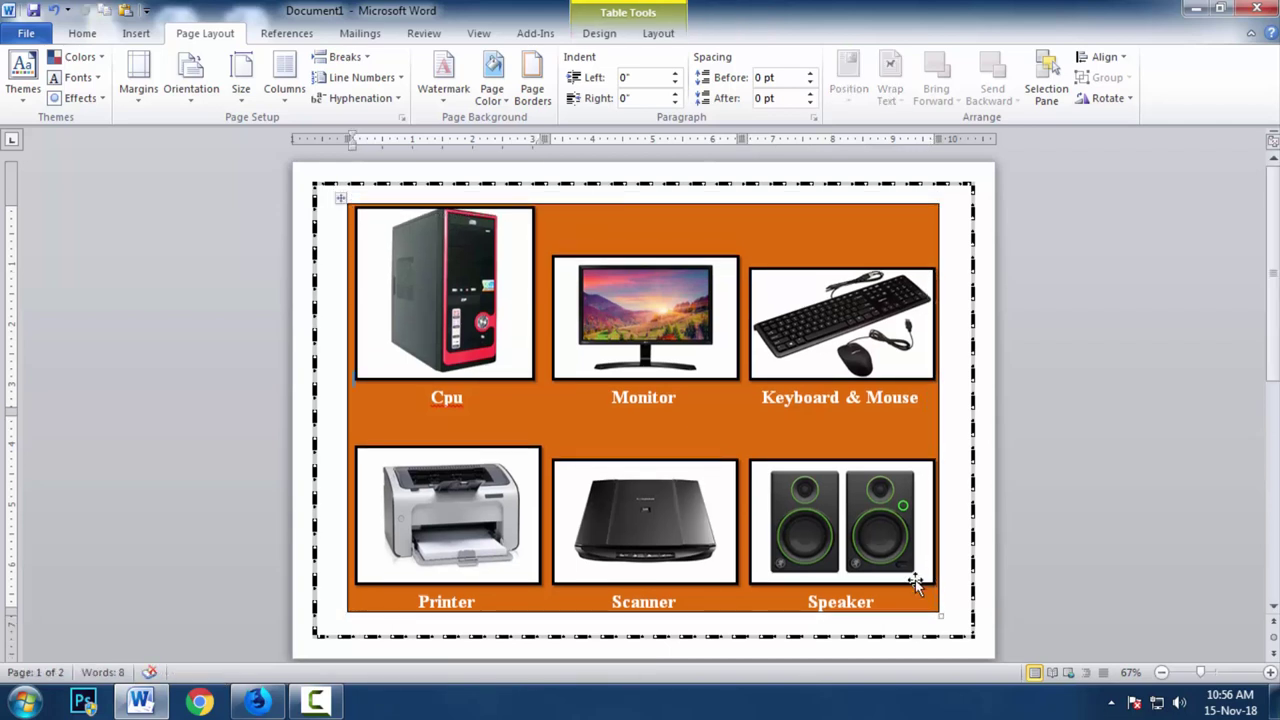
drag(942, 610, 949, 618)
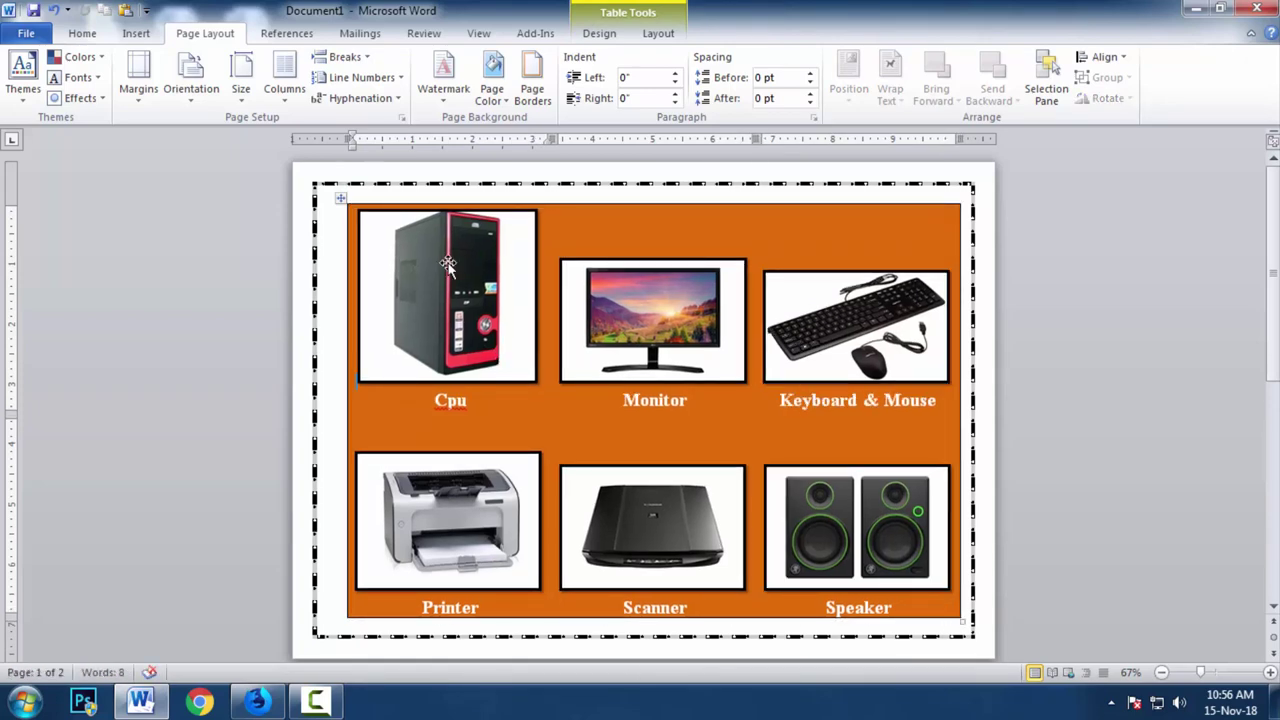
click(338, 200)
click(338, 200)
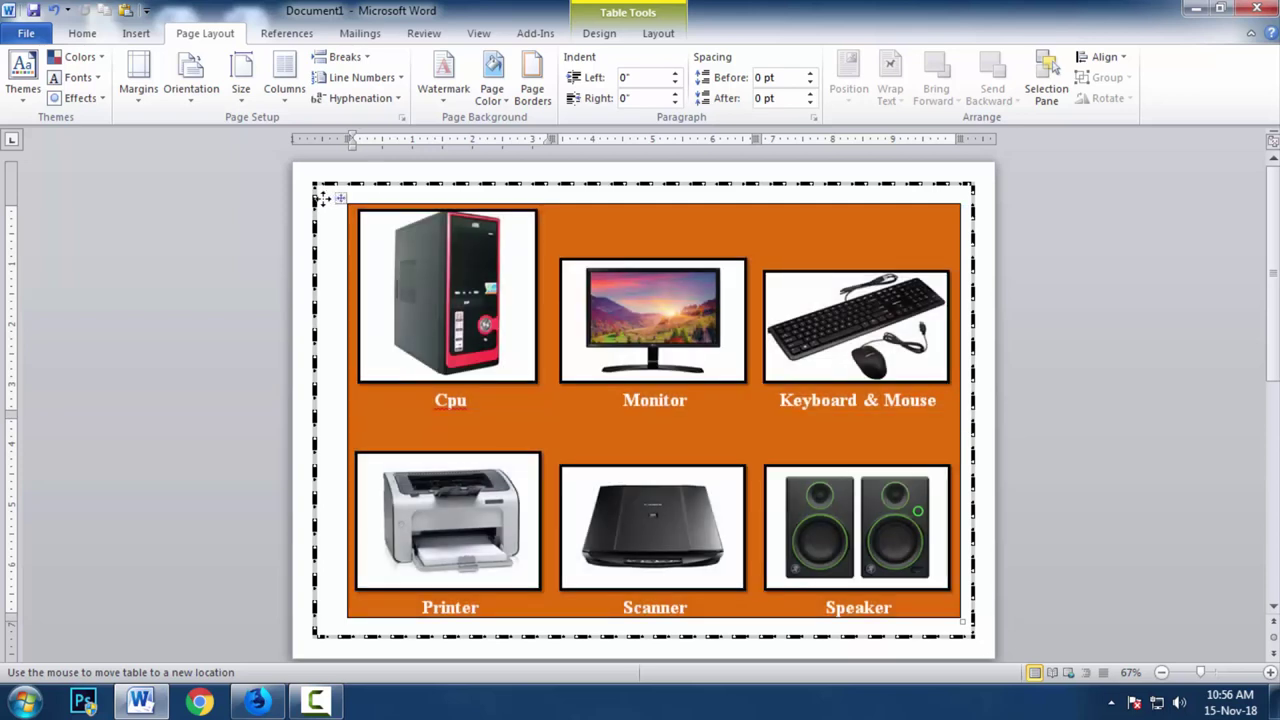
drag(322, 198, 328, 198)
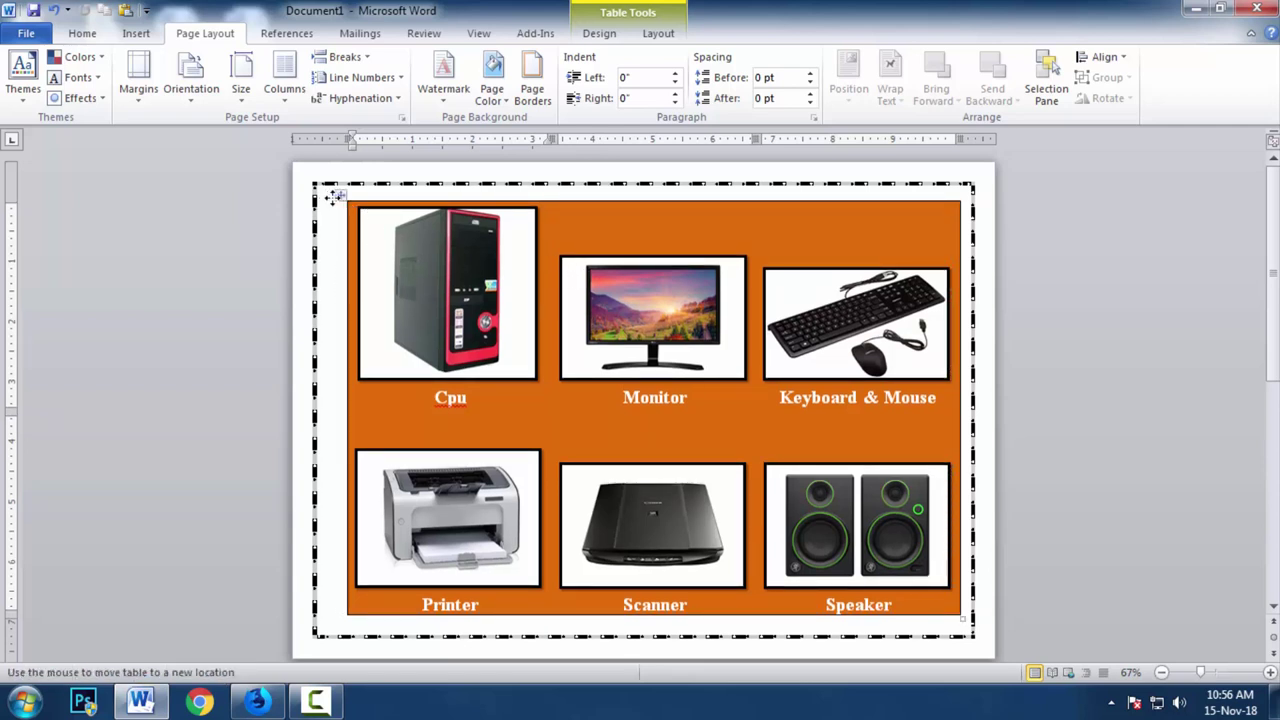
drag(359, 258, 331, 204)
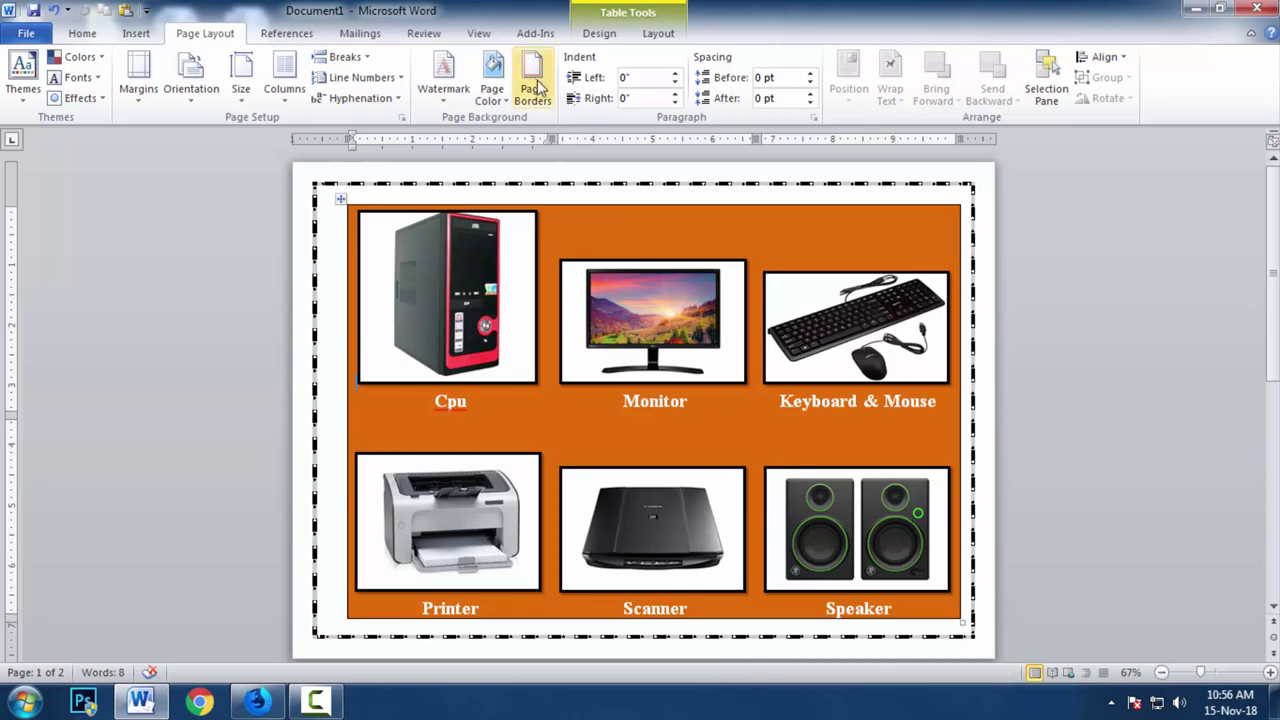
Set the art page border to apply to 'This section - First page only'
click(532, 80)
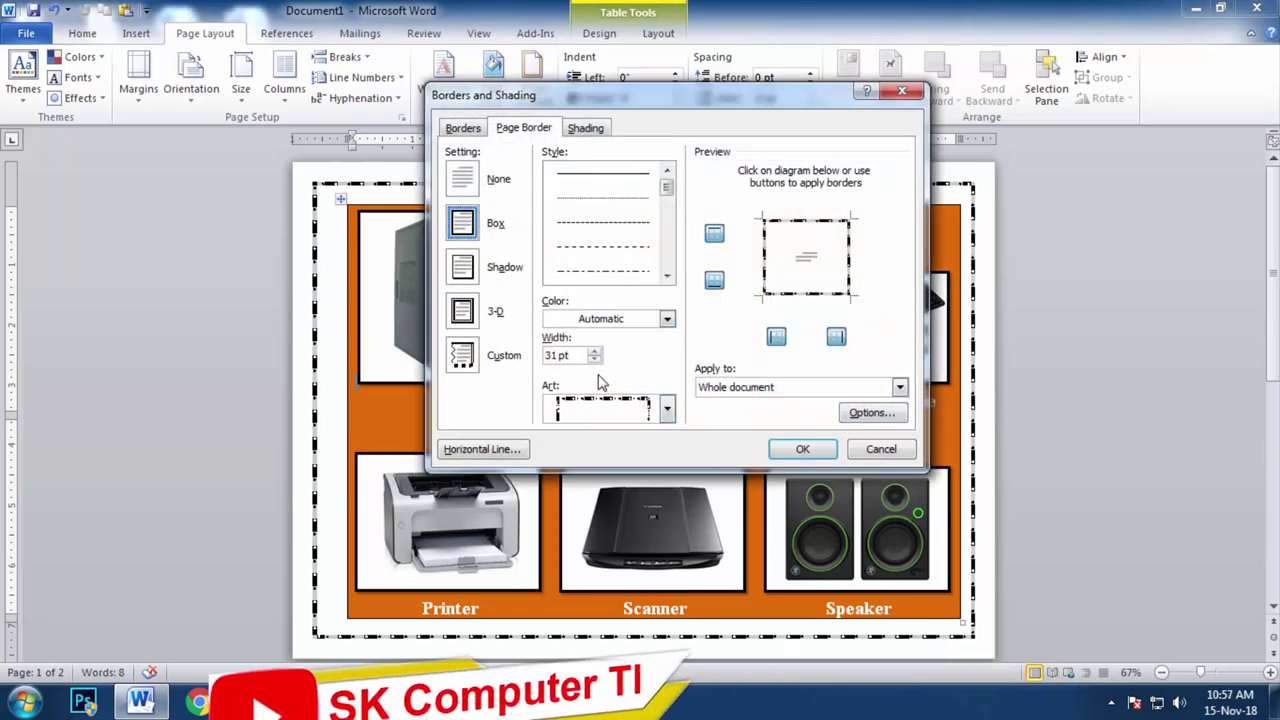
click(668, 410)
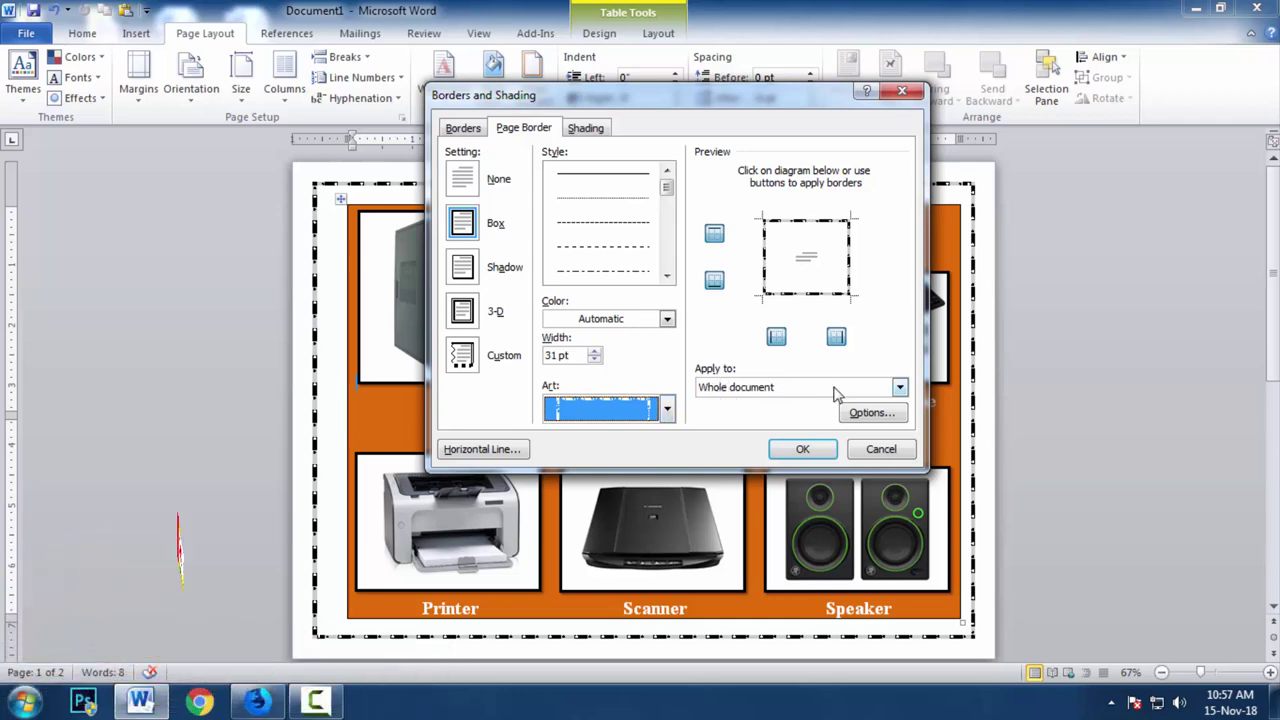
click(900, 388)
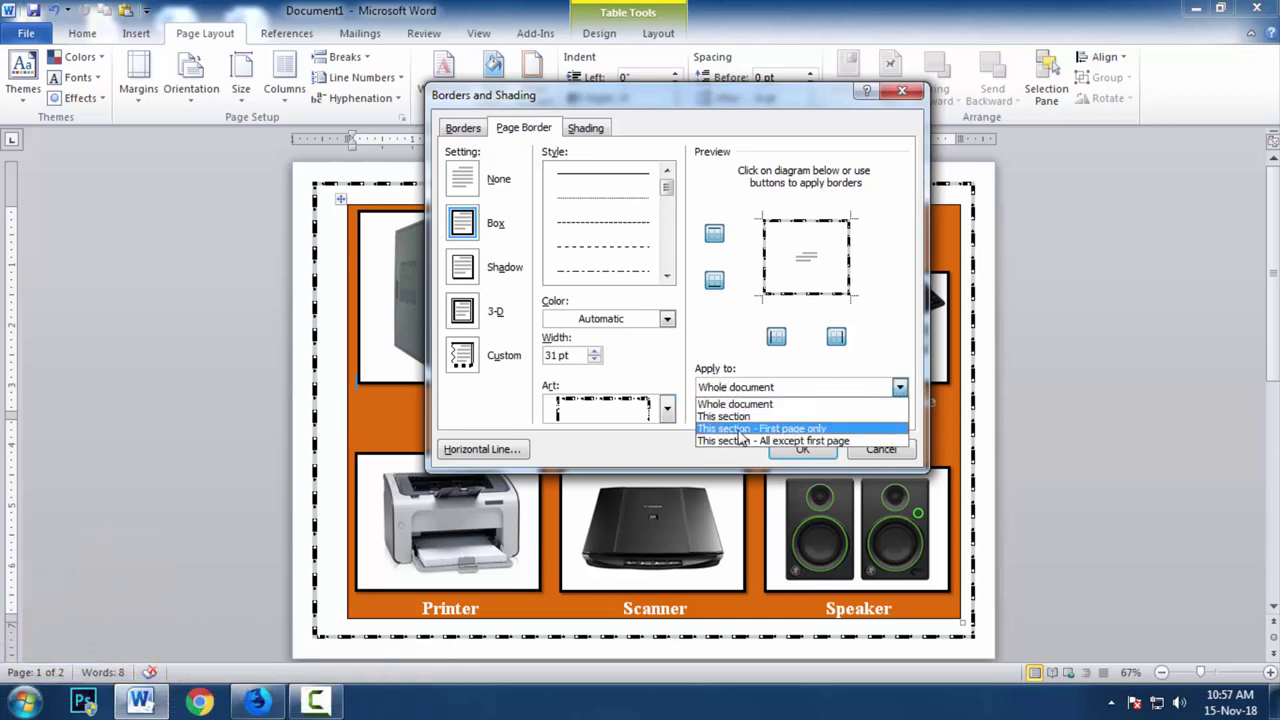
click(806, 430)
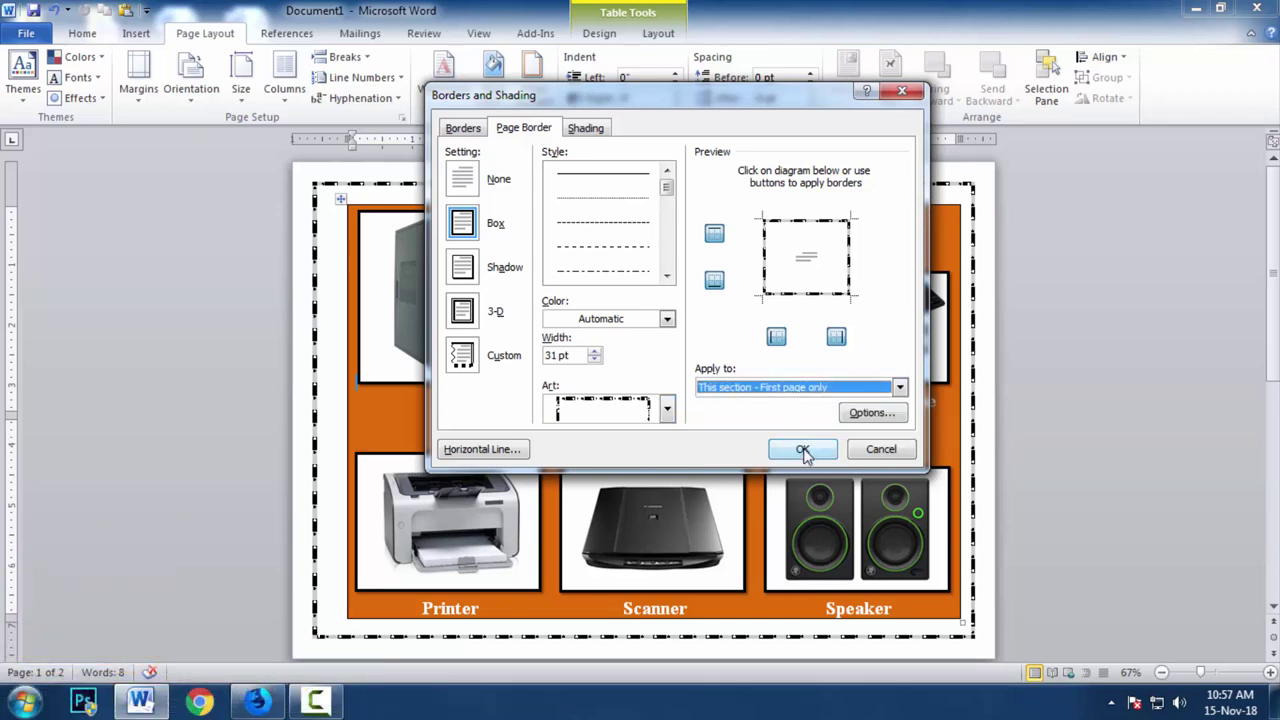
click(806, 452)
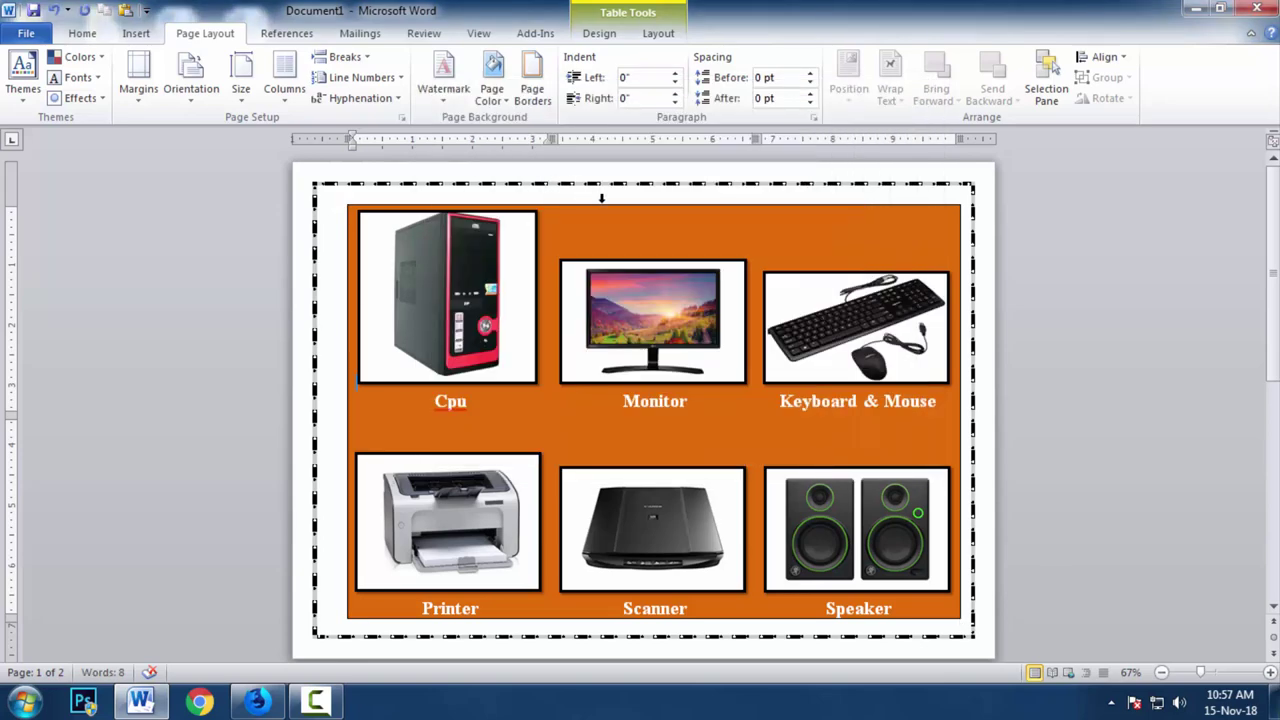
click(930, 405)
scroll(930, 410, down, 3)
scroll(930, 410, up, 2)
scroll(930, 410, down, 1)
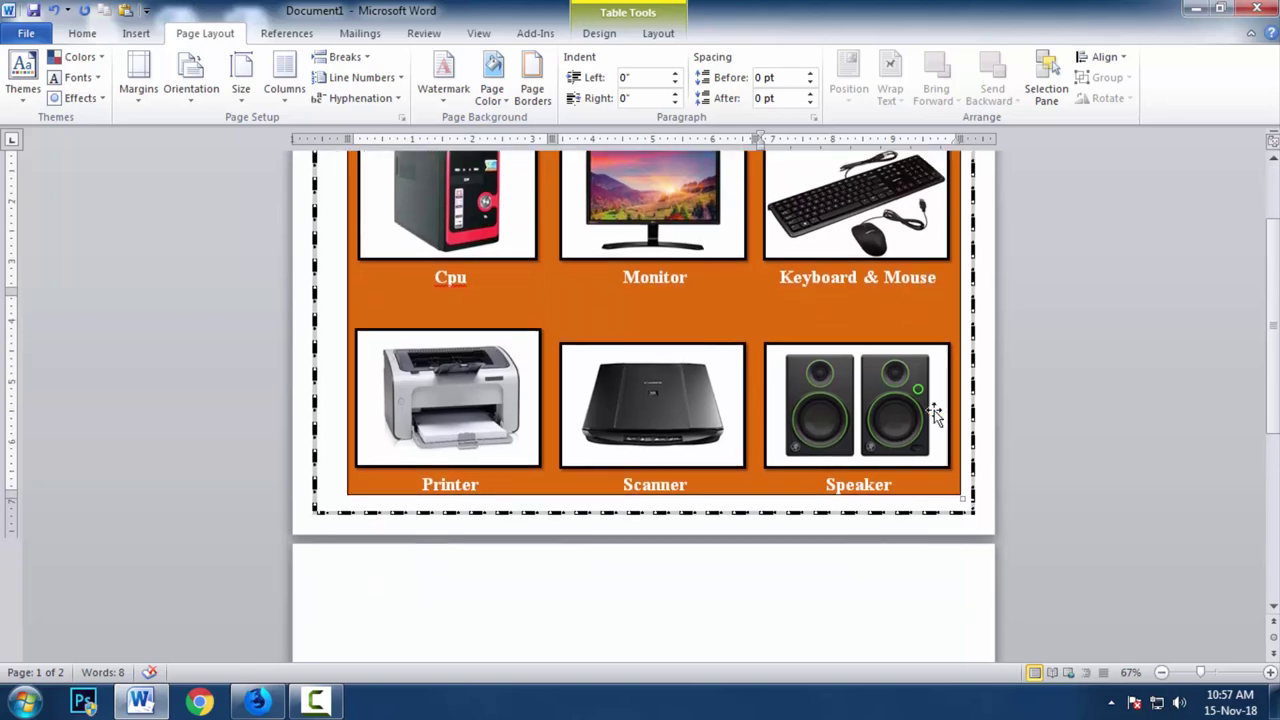
scroll(935, 410, up, 2)
scroll(937, 410, down, 3)
scroll(937, 410, up, 3)
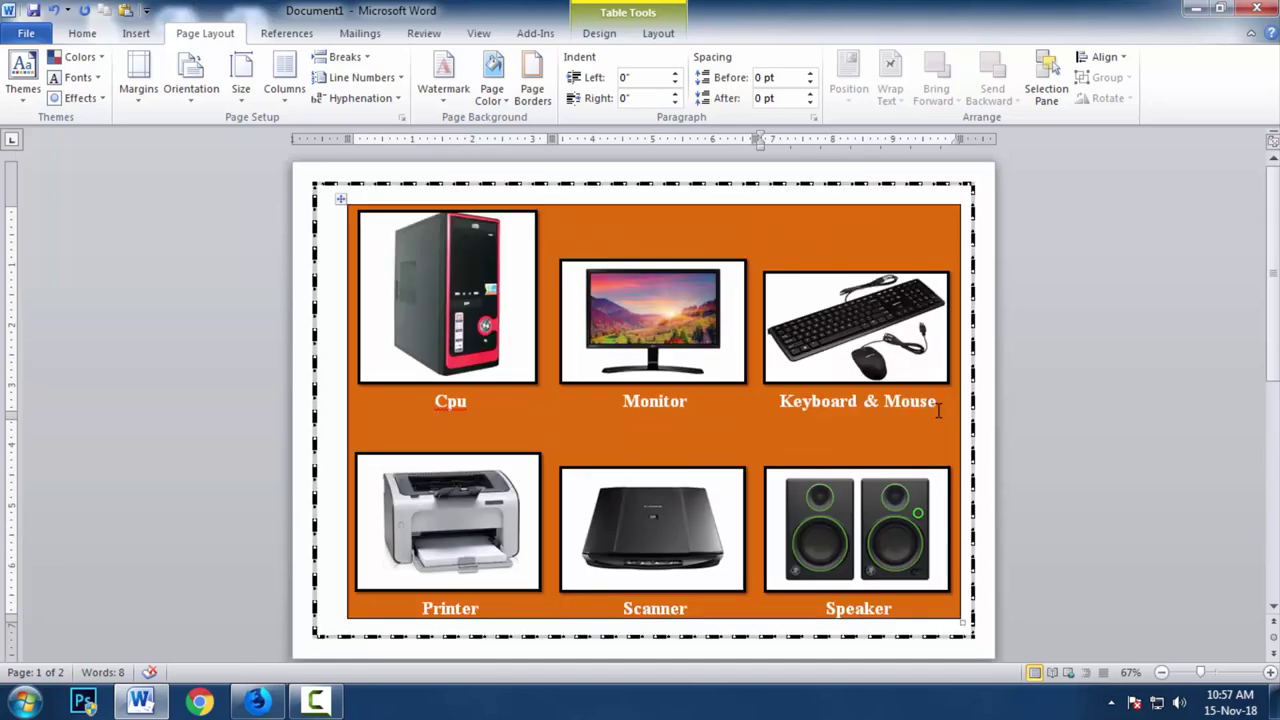